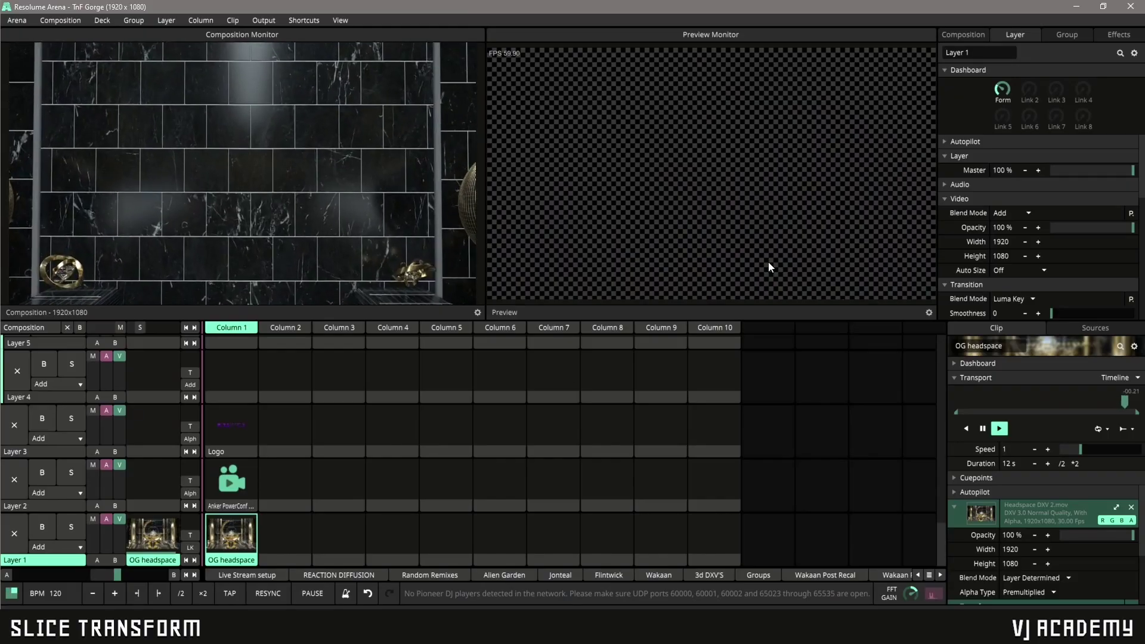
- Open the View menu to list the panels that can be shown or hidden
left_click(339, 21)
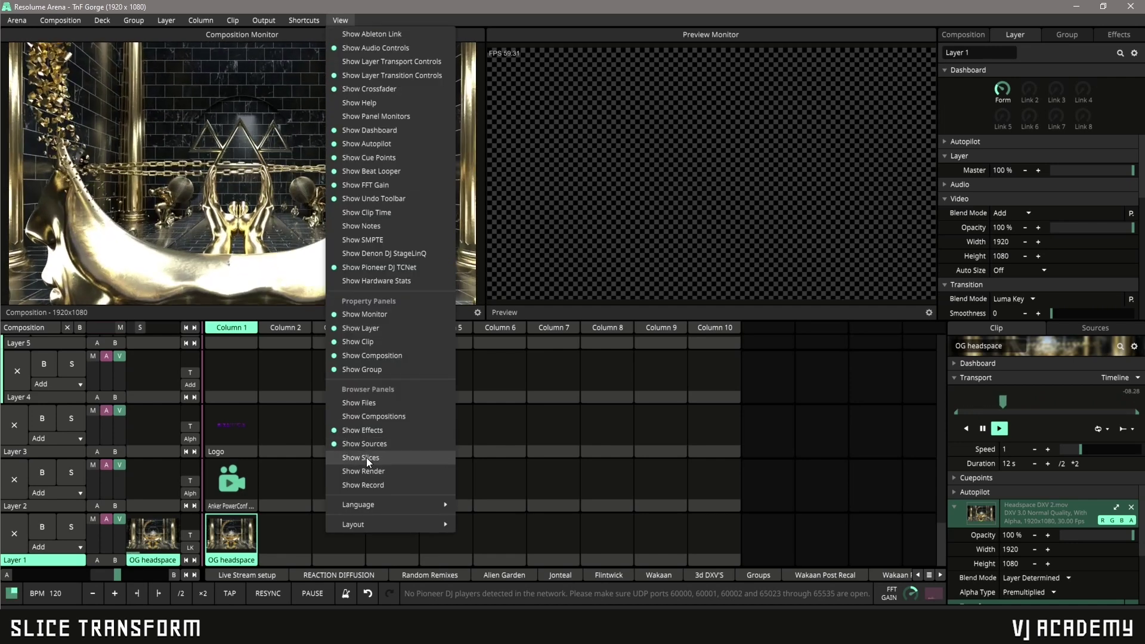
- Show the Slices panel in the workspace, then open the Output menu
left_click(367, 457)
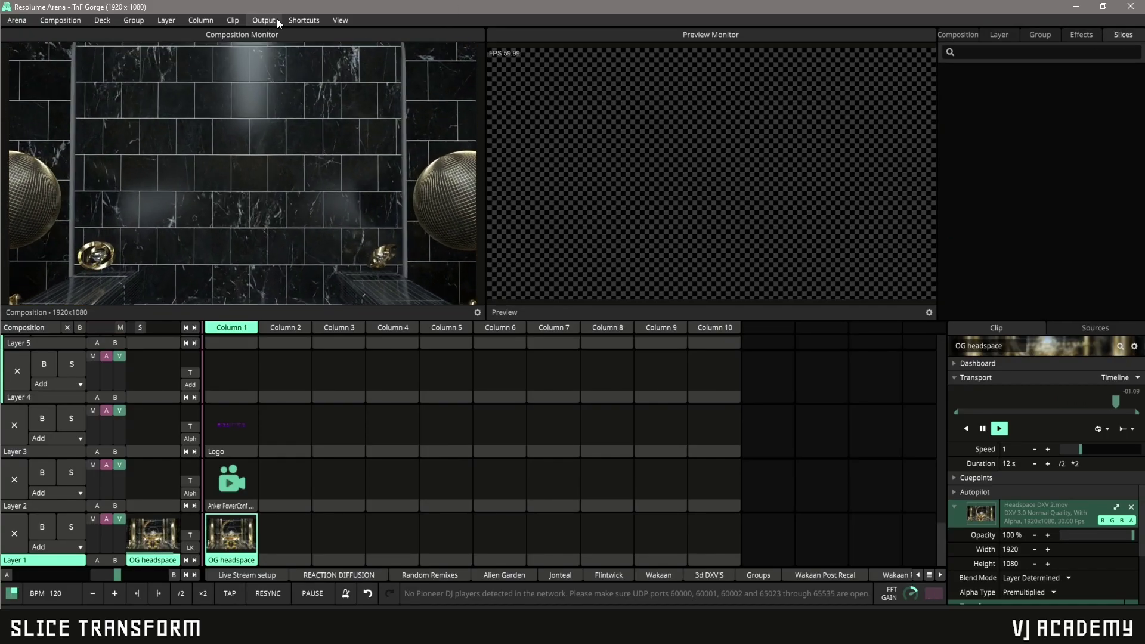
left_click(268, 20)
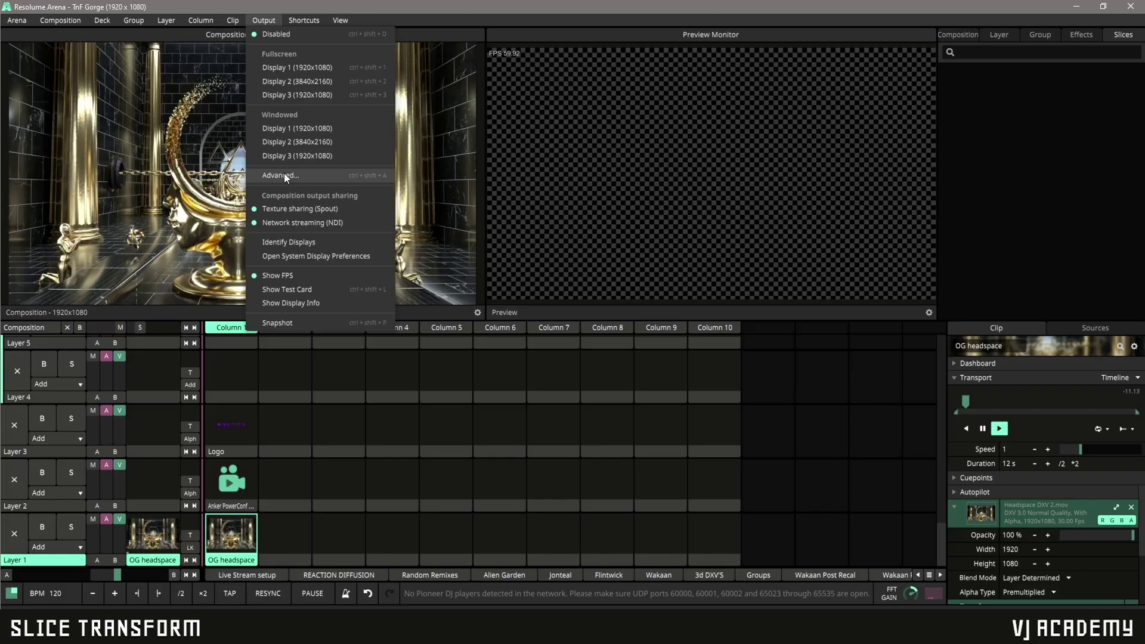
- In Advanced Output, inspect the Wing 1, 2, 4, 5 and Main Screen slices
left_click(283, 174)
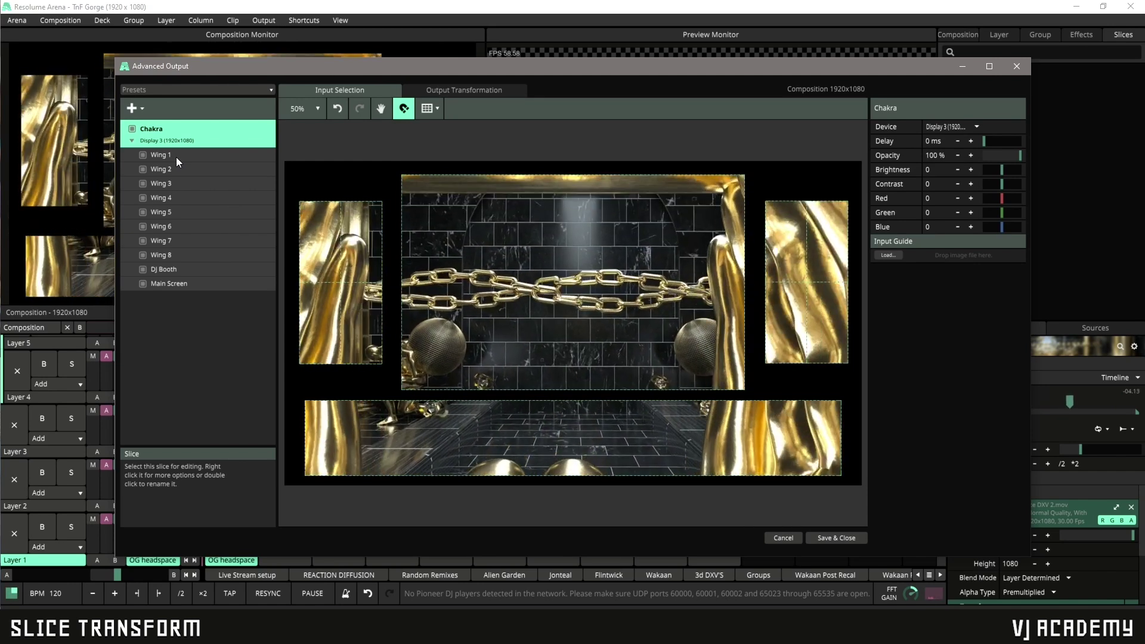
left_click(177, 157)
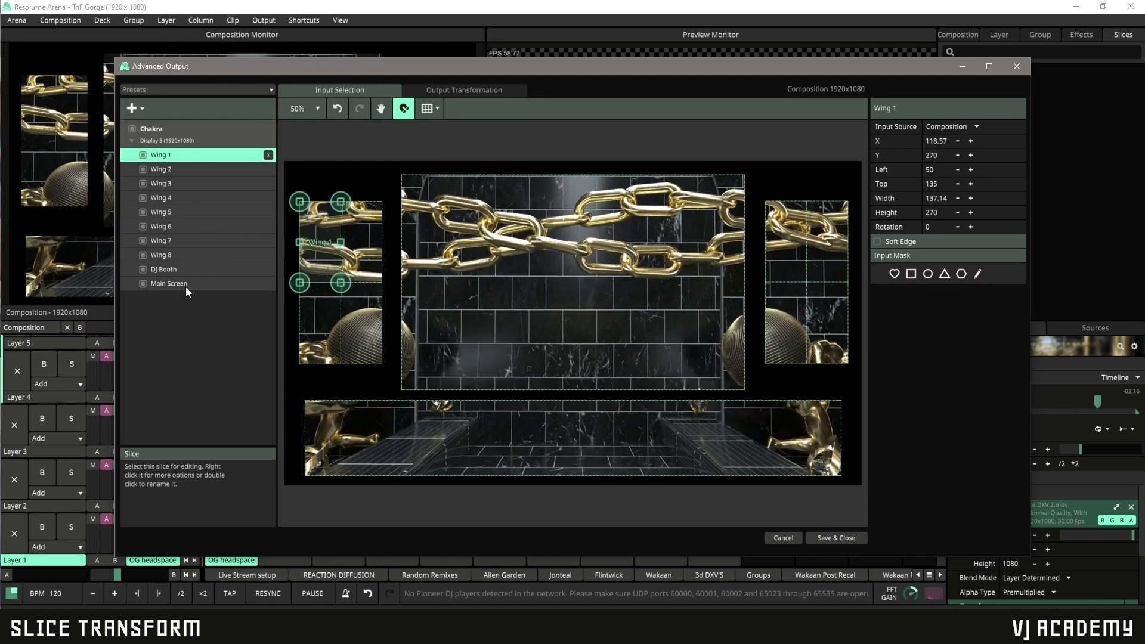
left_click(185, 284, "shift")
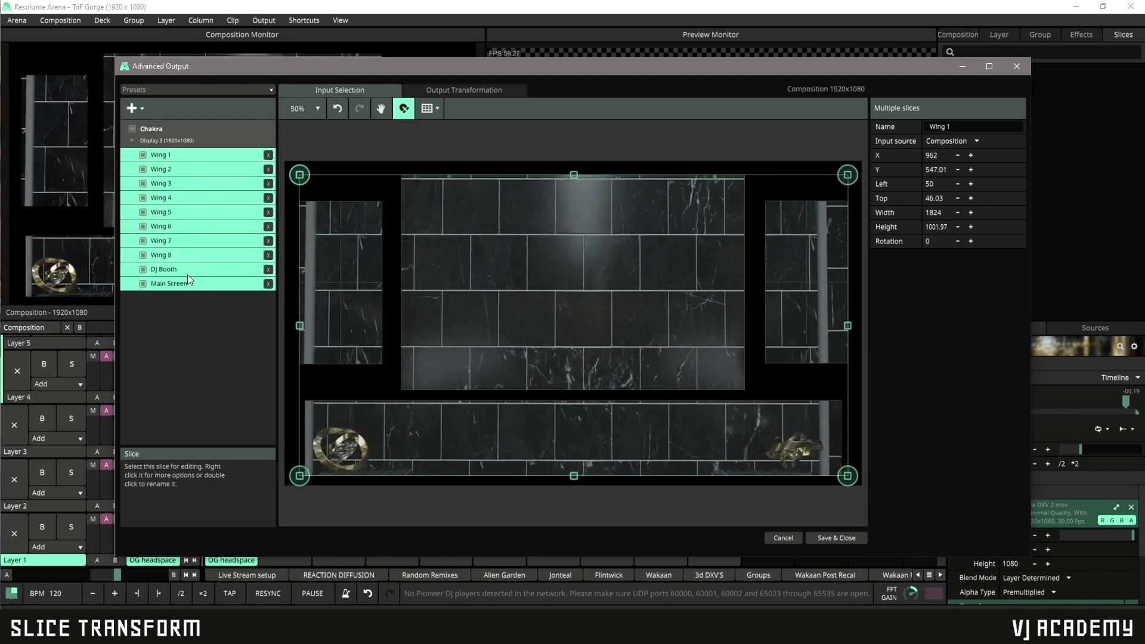
left_click(188, 283)
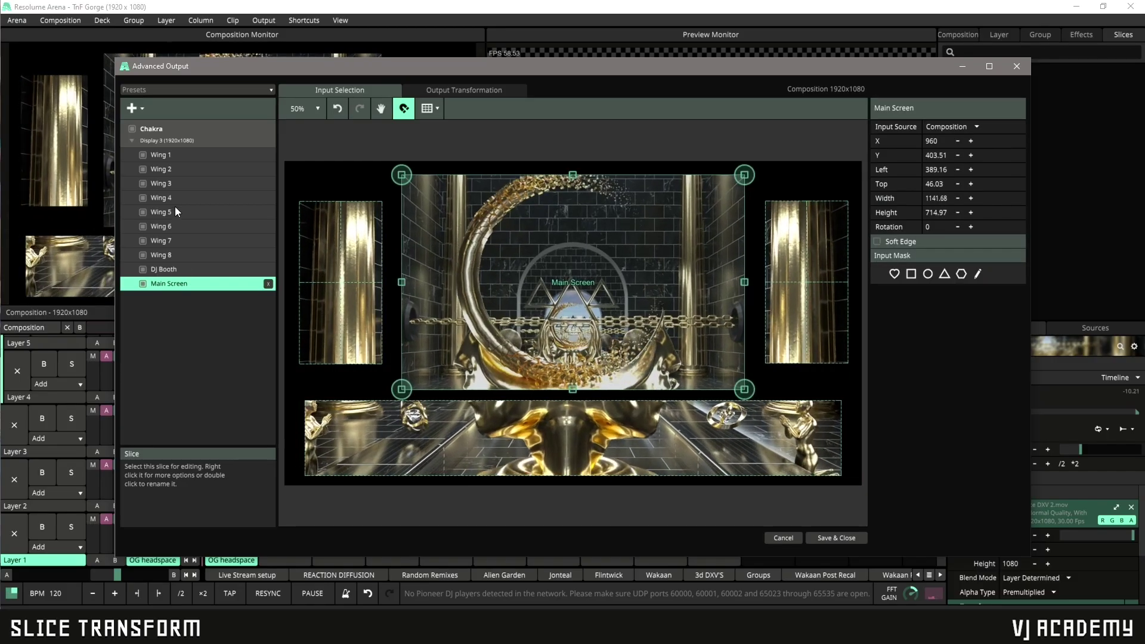
left_click(174, 211)
left_click(180, 154)
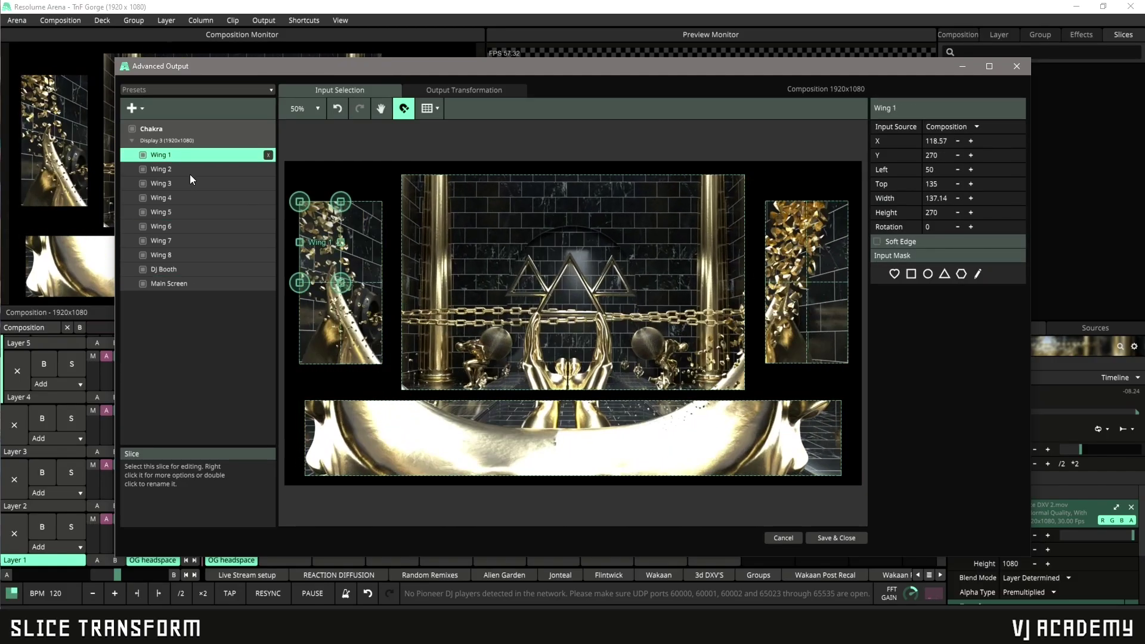
left_click(191, 169)
left_click(195, 197)
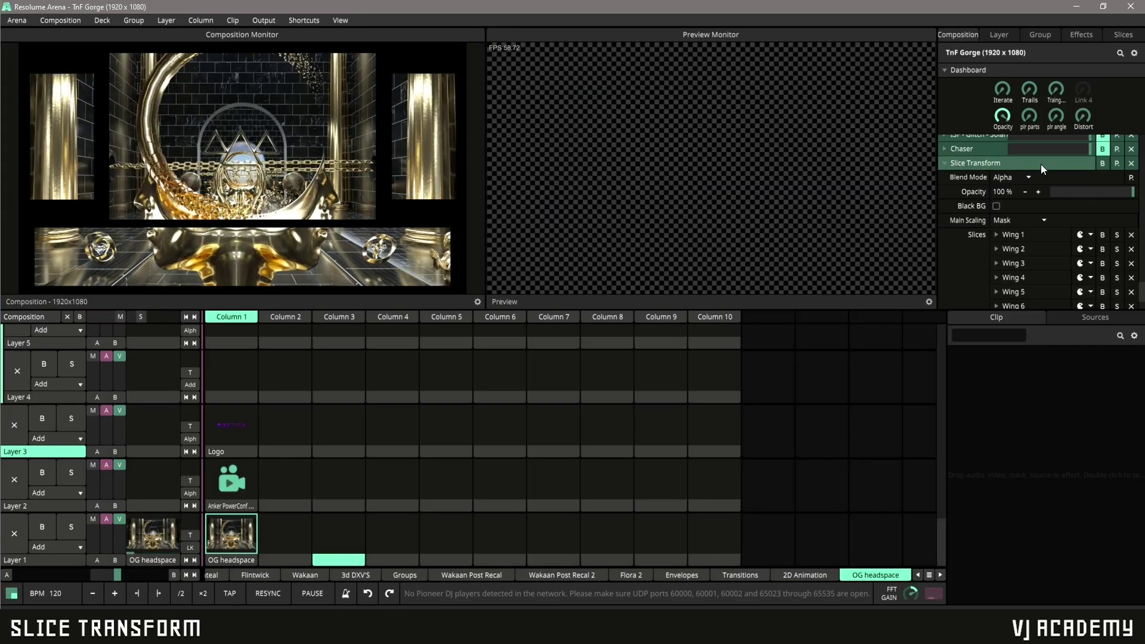
scroll(1001, 260, "down", 2)
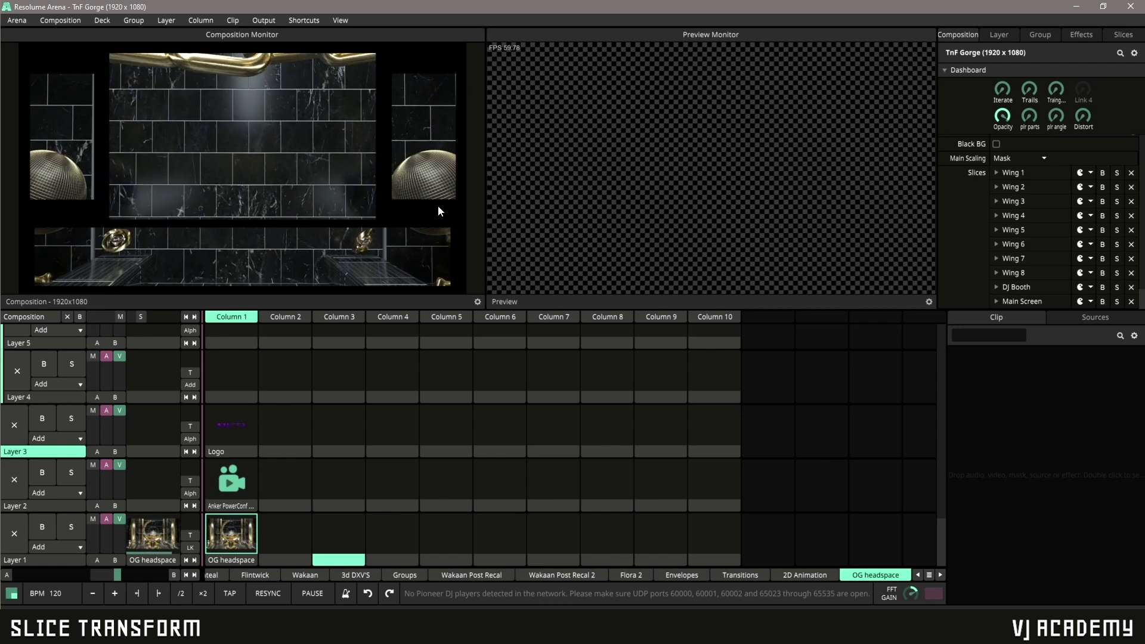
scroll(1026, 231, "up", 5)
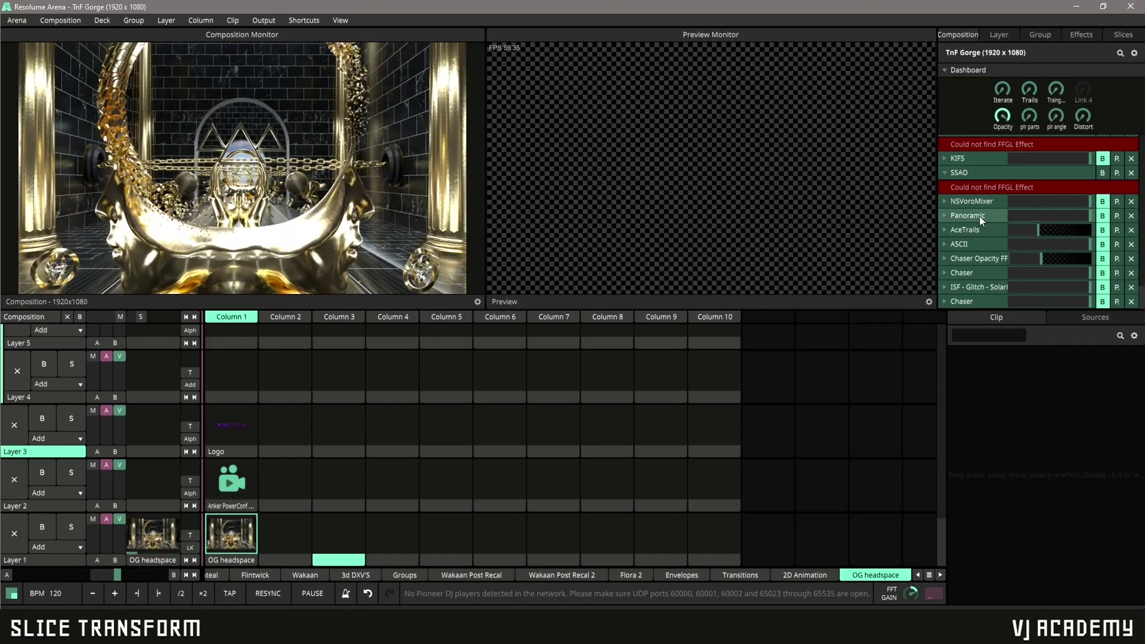
- Drag the Wing 1 through Main Screen slices onto the composition
left_click(1124, 35)
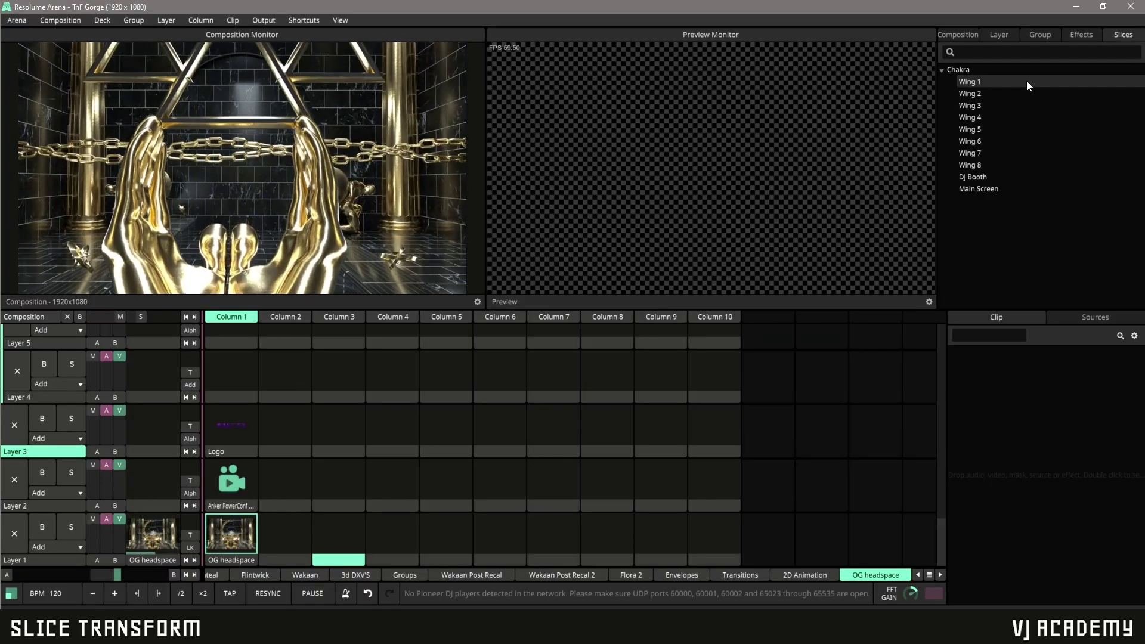
left_click(984, 190, "shift")
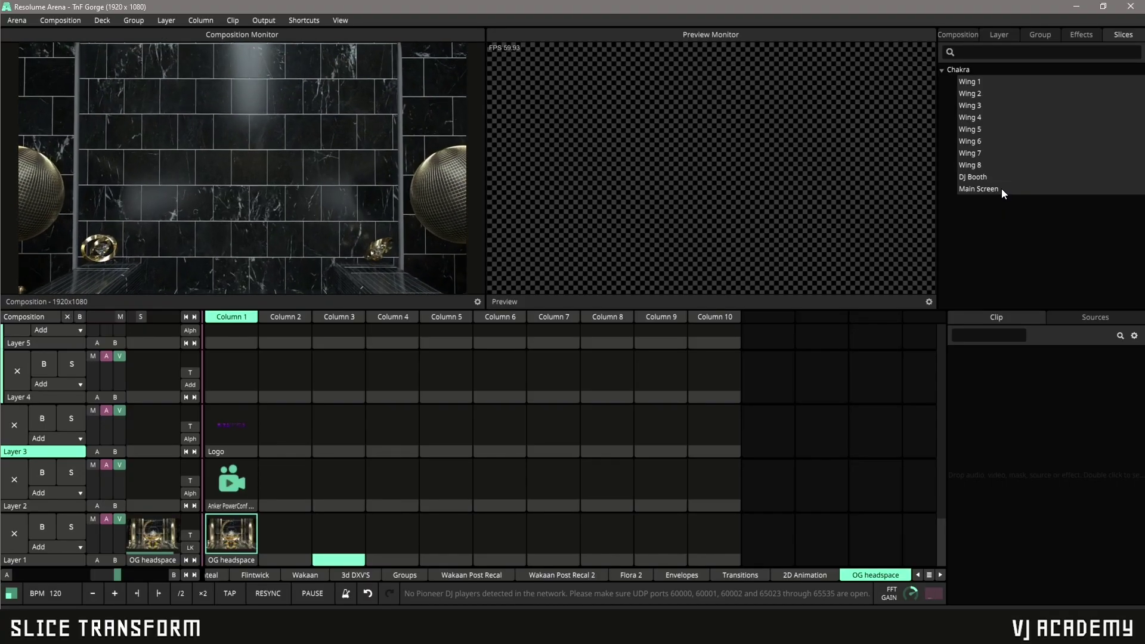
left_click_drag(1001, 189, 959, 46)
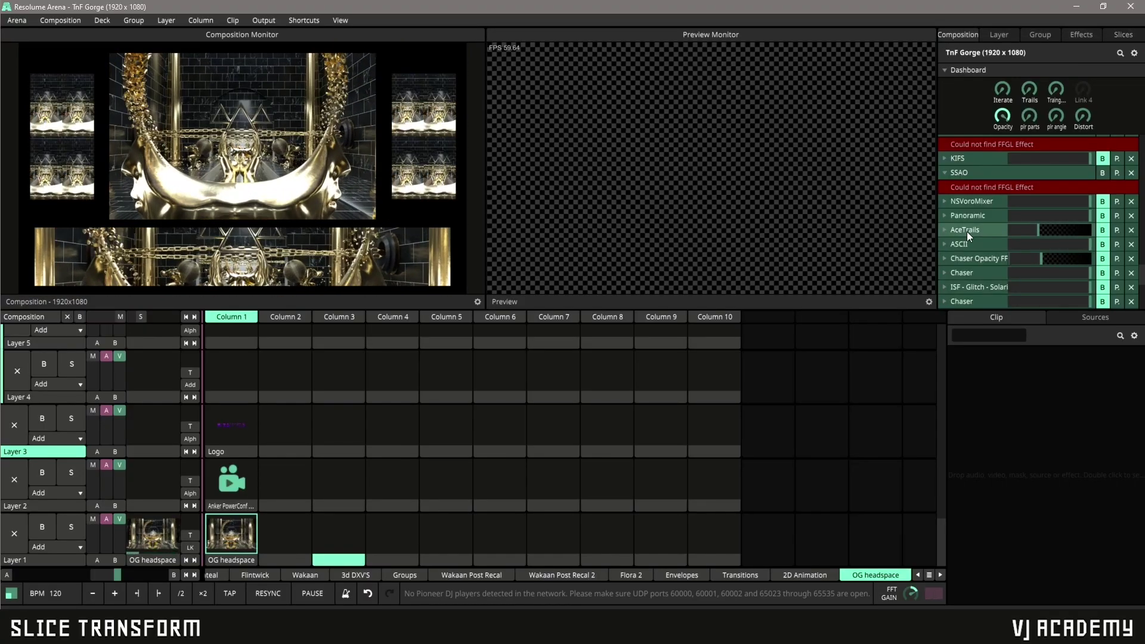
scroll(968, 232, "down", 5)
scroll(968, 235, "up", 3)
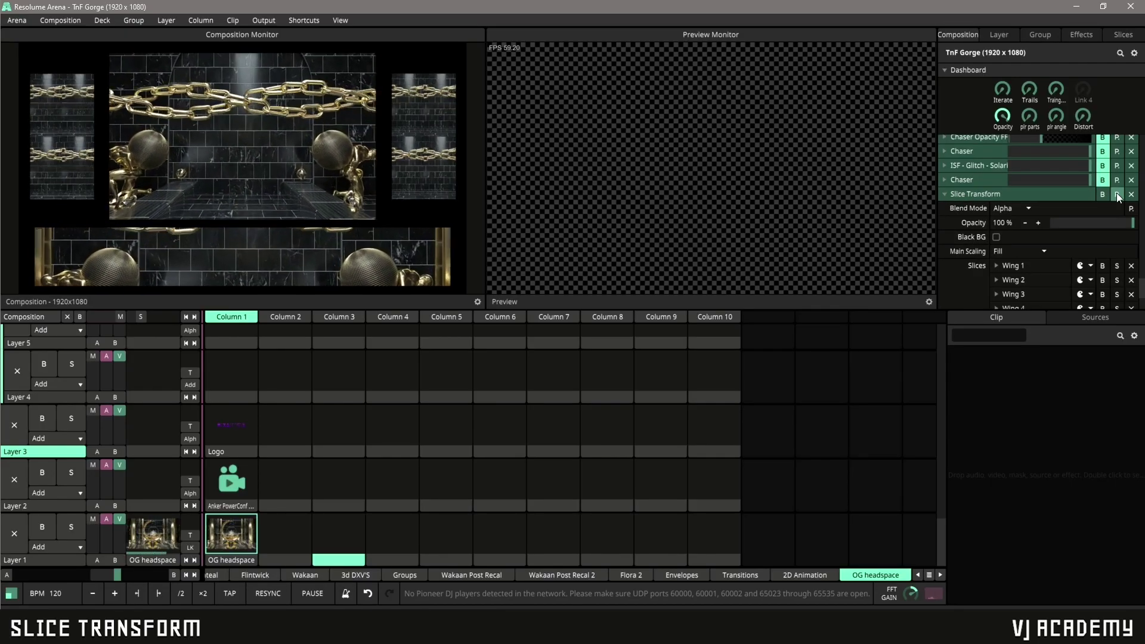
- Search effects for 'tra' and add Slice Transform to the composition
left_click(1080, 34)
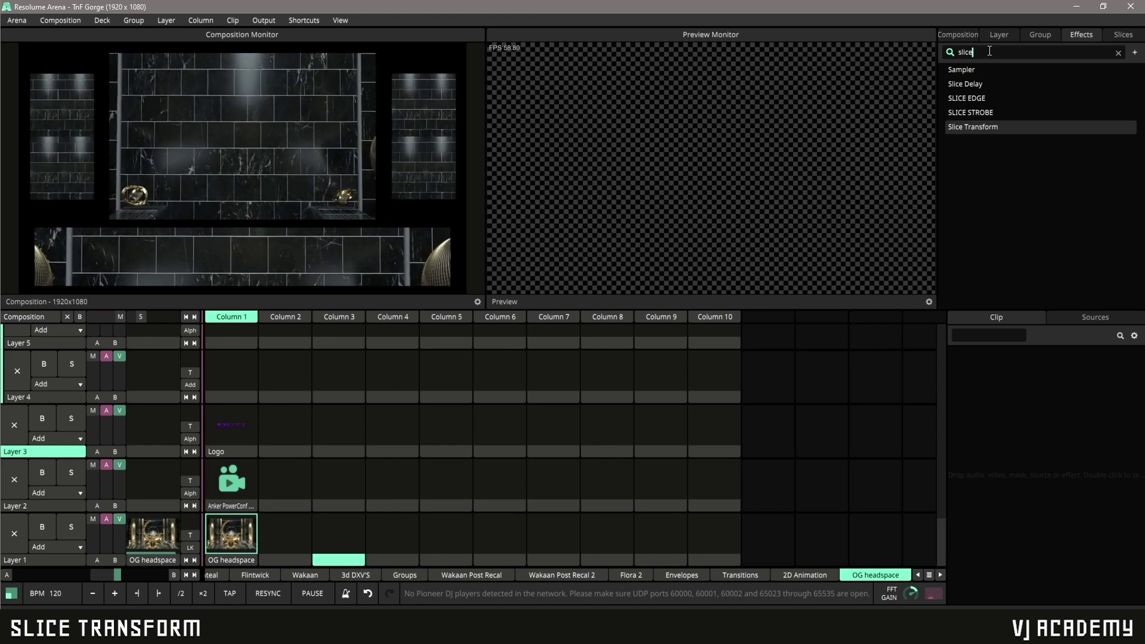
left_click(990, 51)
type("tra")
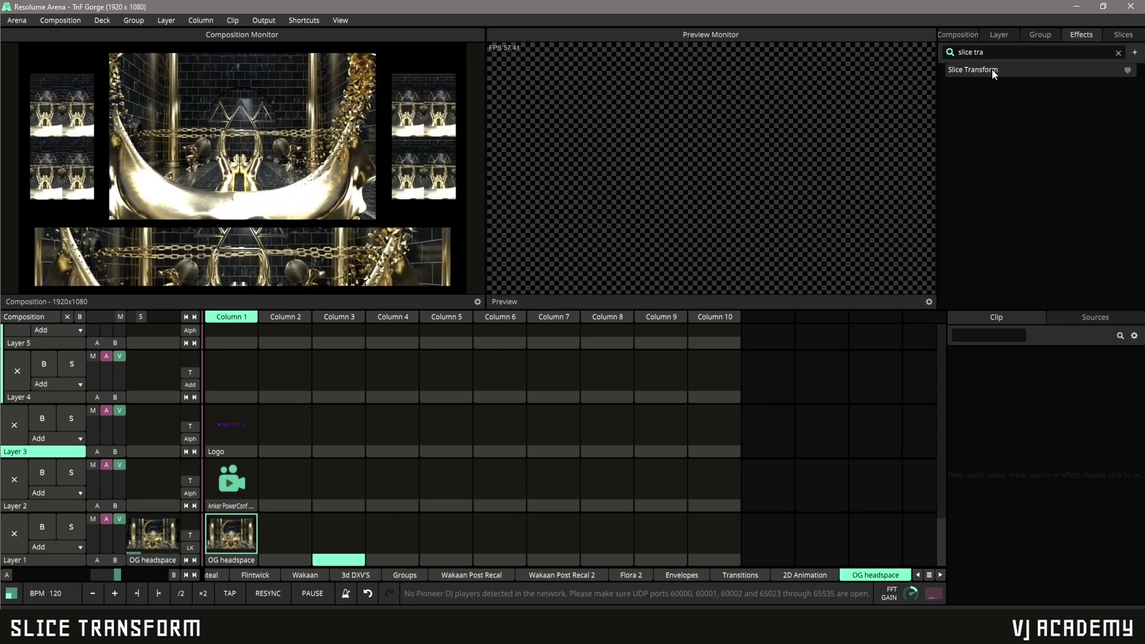
left_click_drag(993, 69, 968, 41)
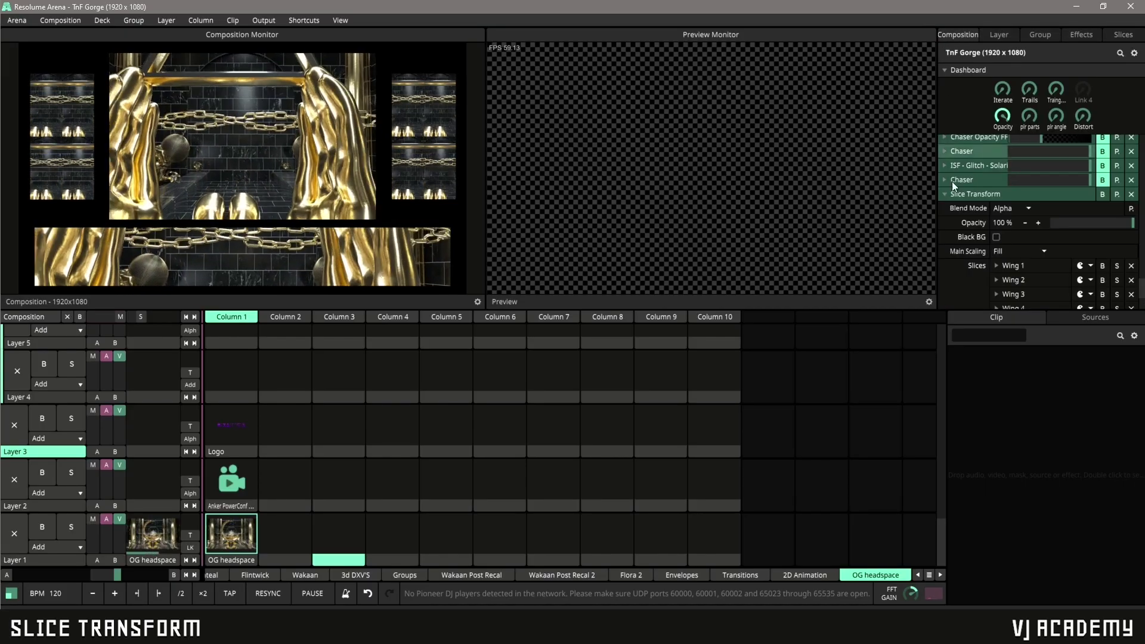
scroll(994, 256, "down", 3)
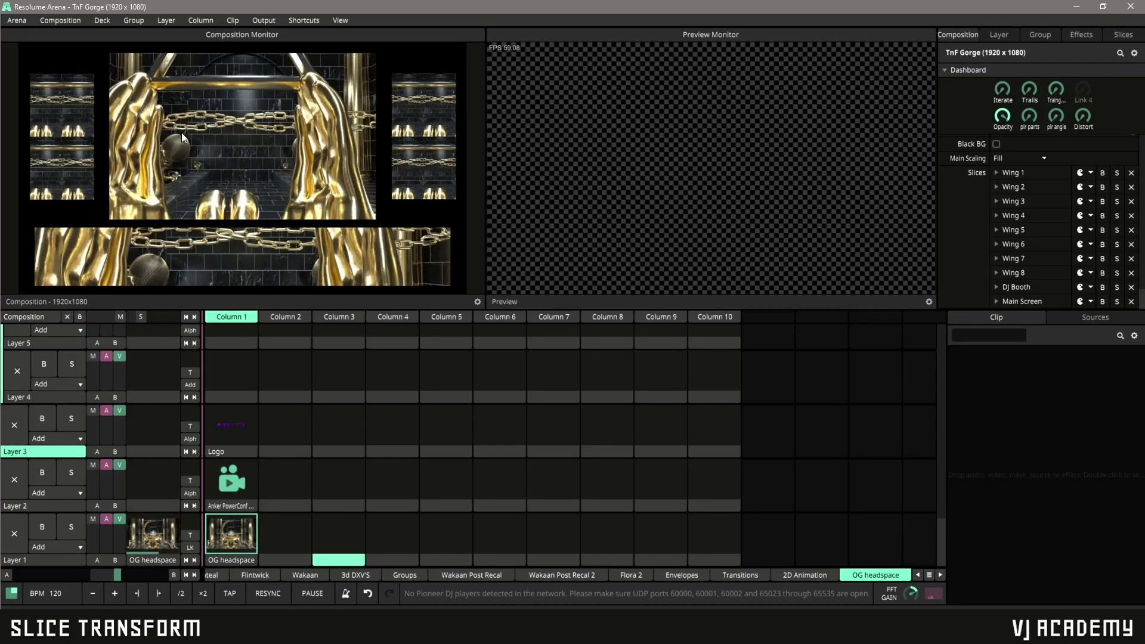
- Try Fill, Fit and Stretch for Slice Transform's main scaling, settling on Mask
scroll(1022, 235, "up", 2)
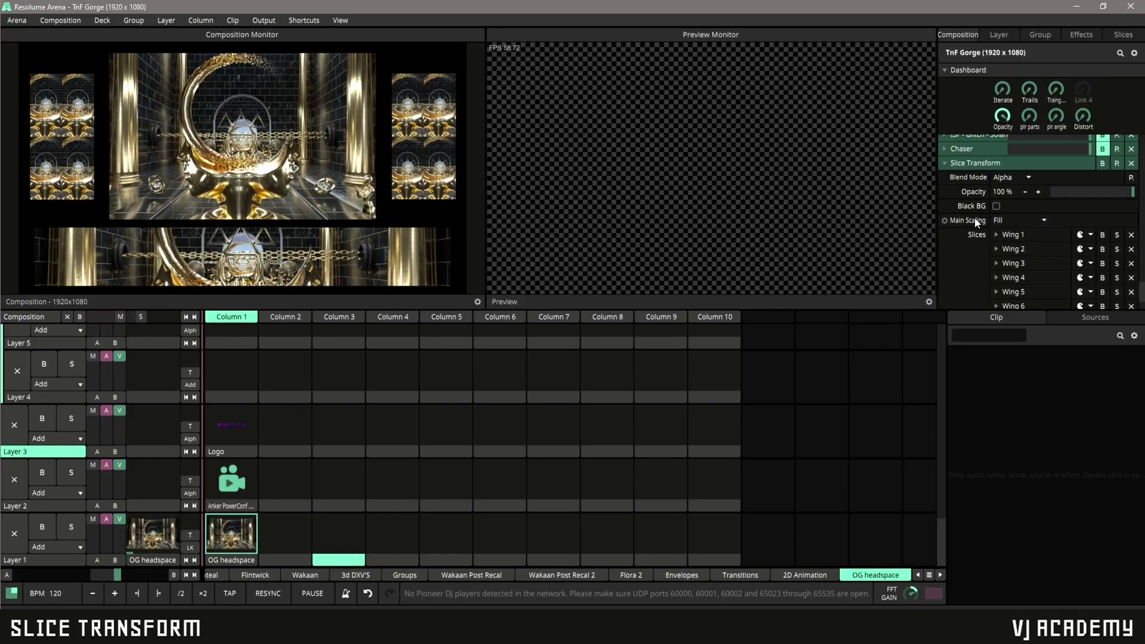
left_click(1044, 221)
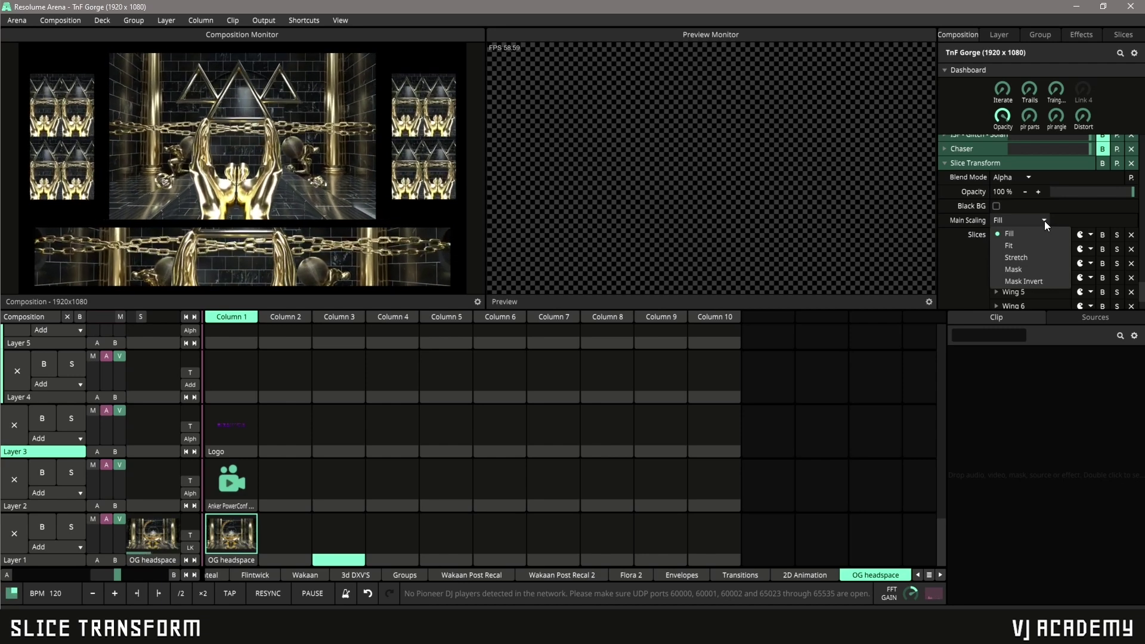
left_click(1044, 221)
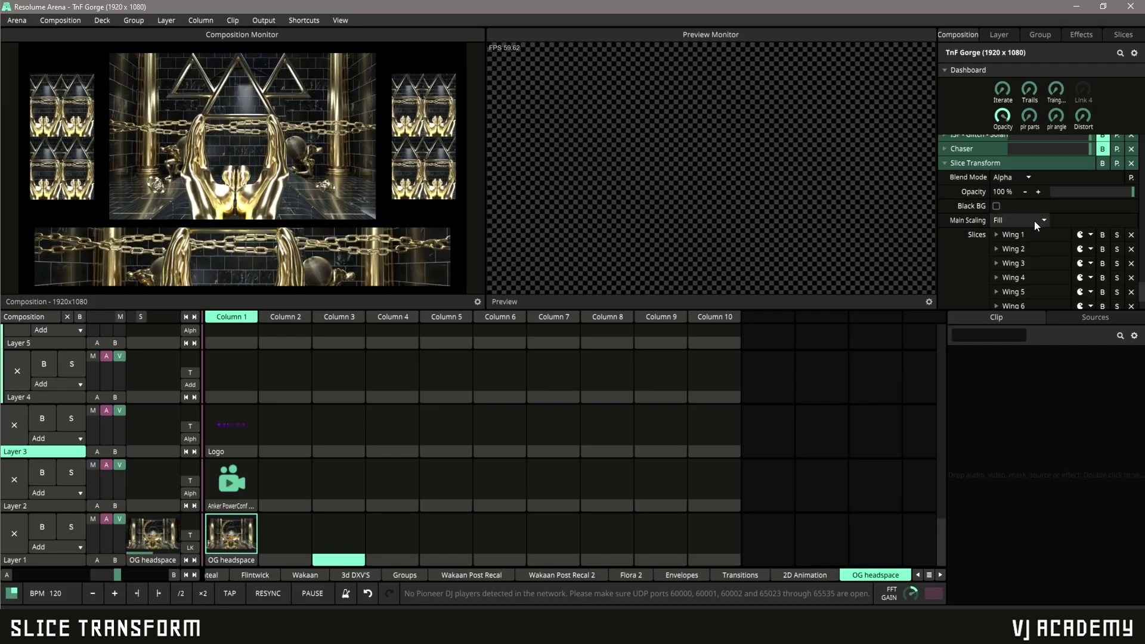
left_click(1034, 221)
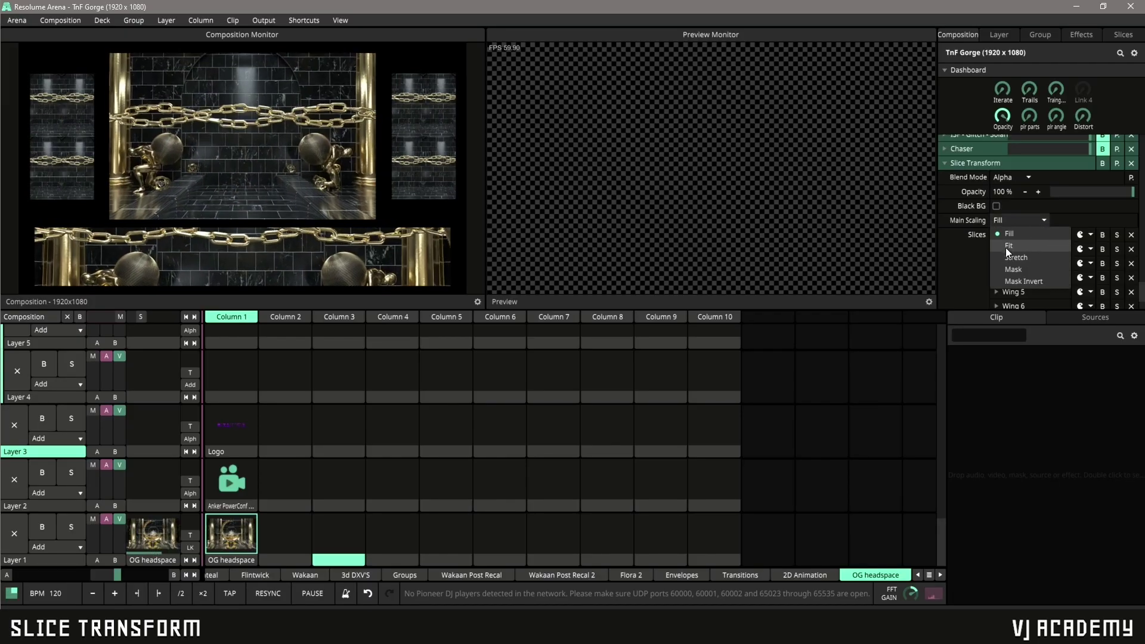
left_click(1007, 245)
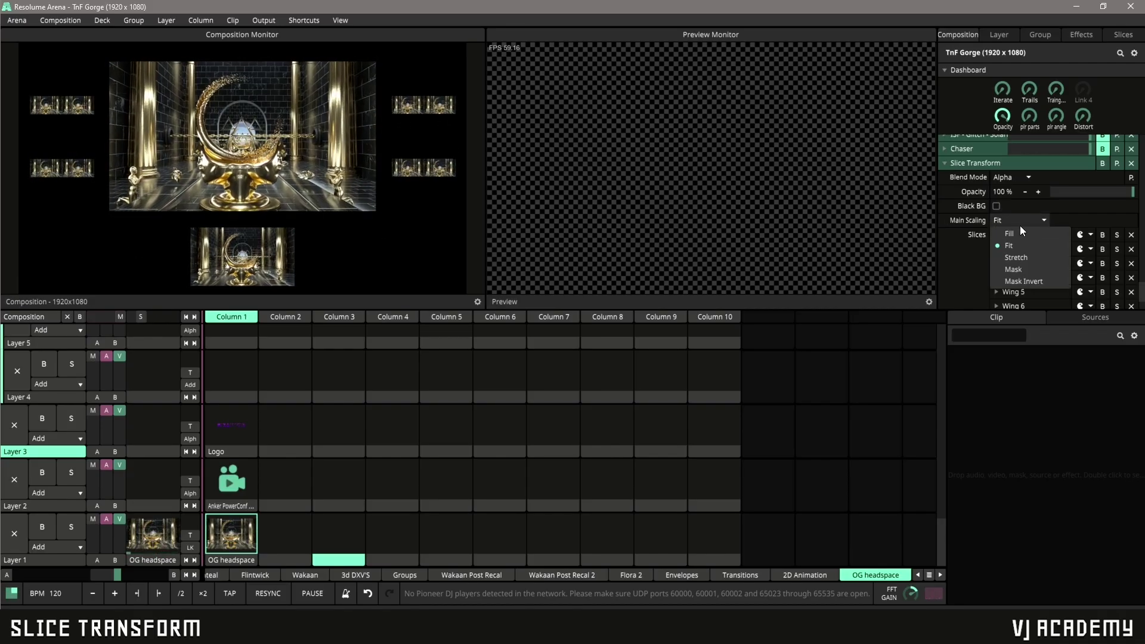
left_click(1023, 258)
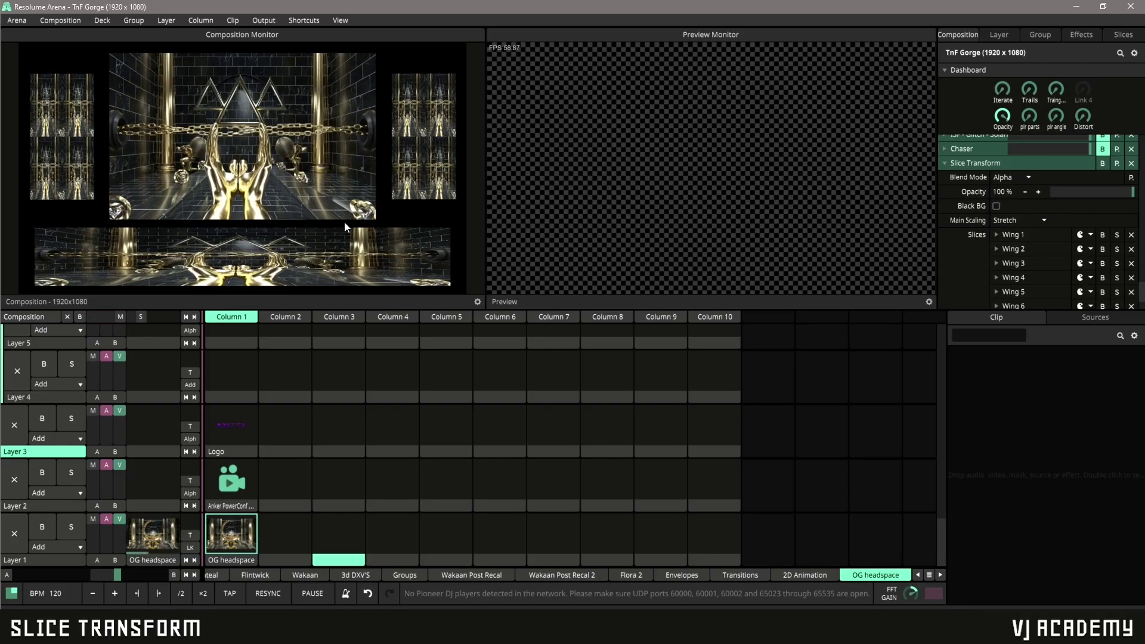
left_click(1014, 221)
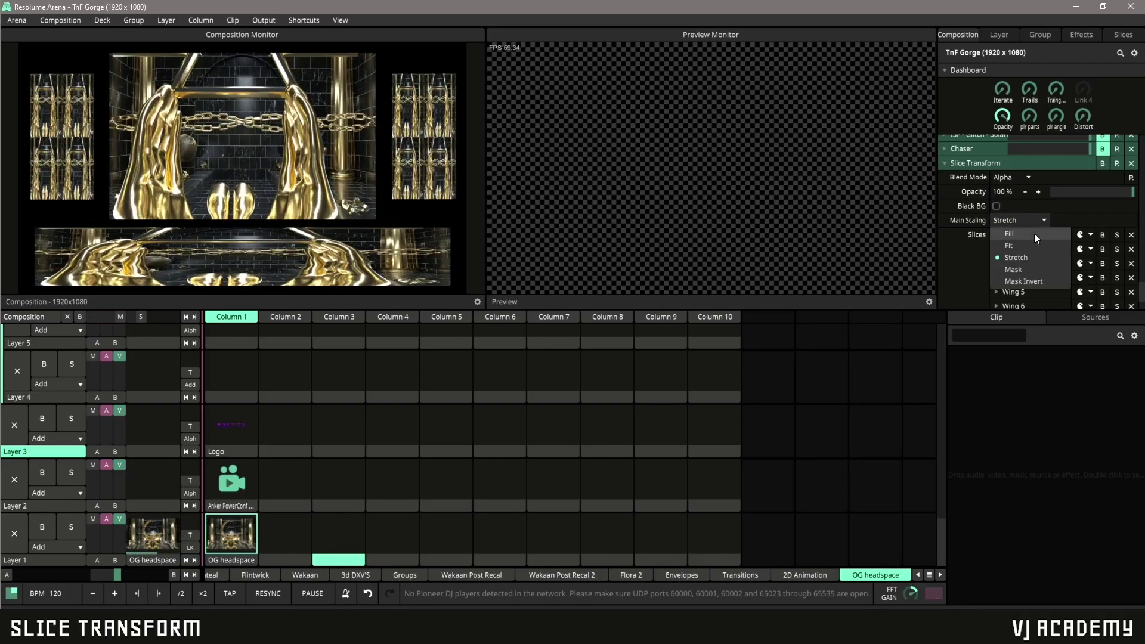
left_click(1030, 267)
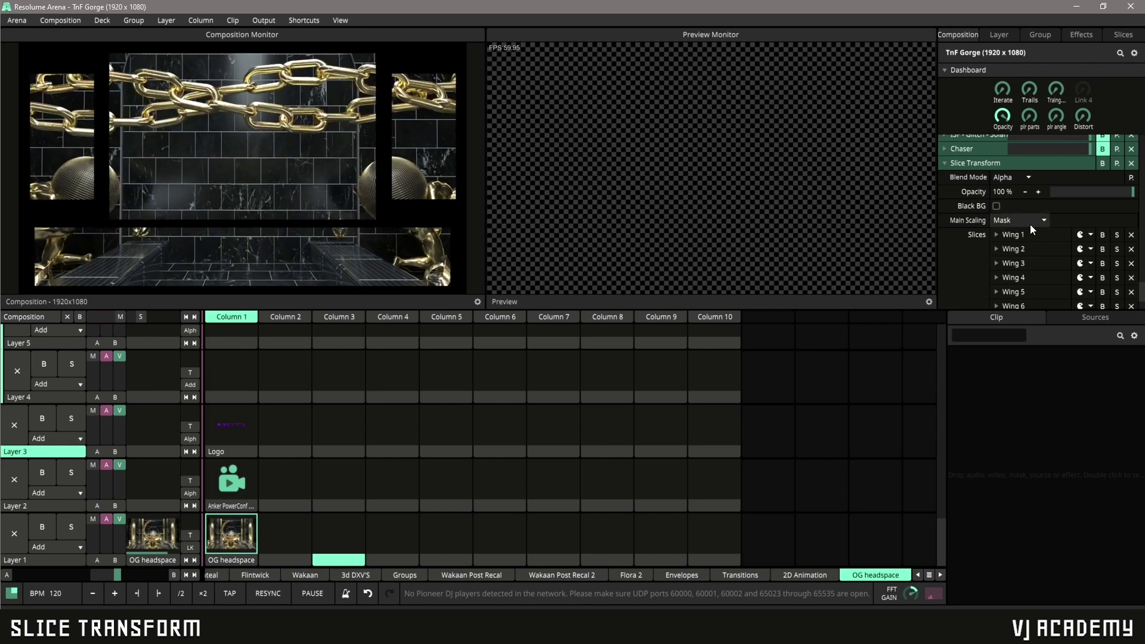
left_click(1013, 220)
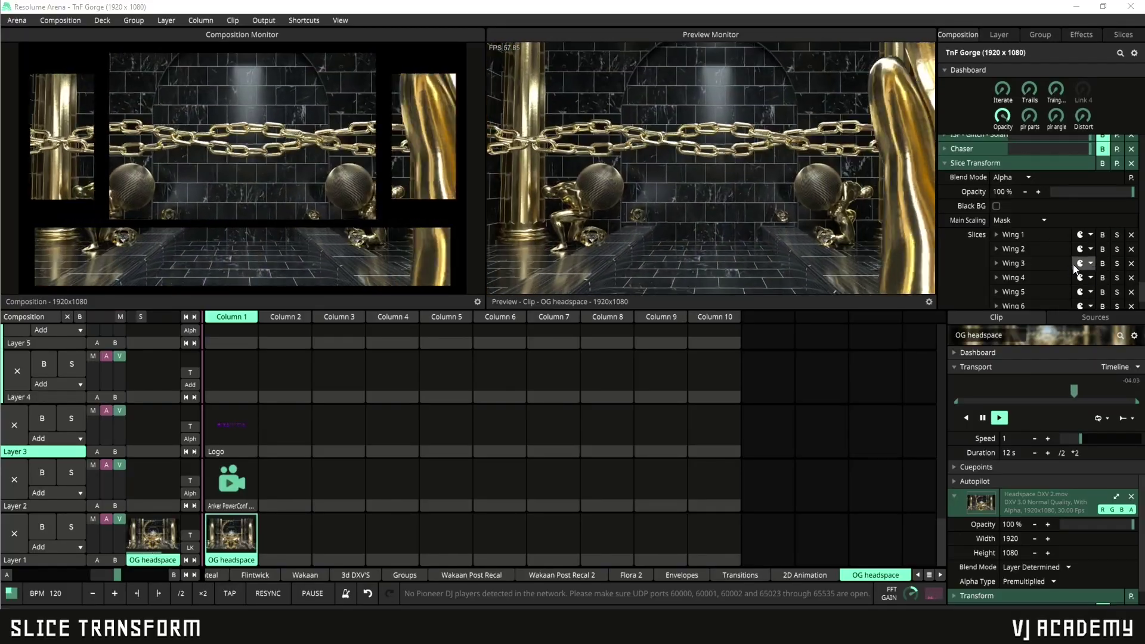
- Scroll down the panel, leaving Slice Transform's main scaling on Mask
scroll(1075, 269, "down", 2)
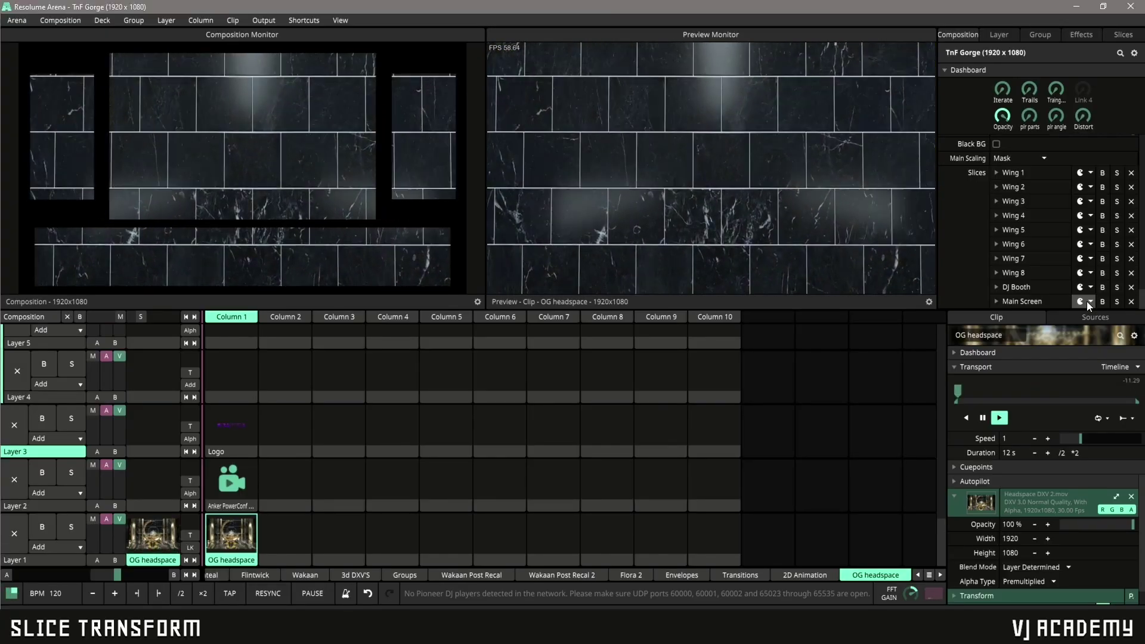
left_click(1087, 302)
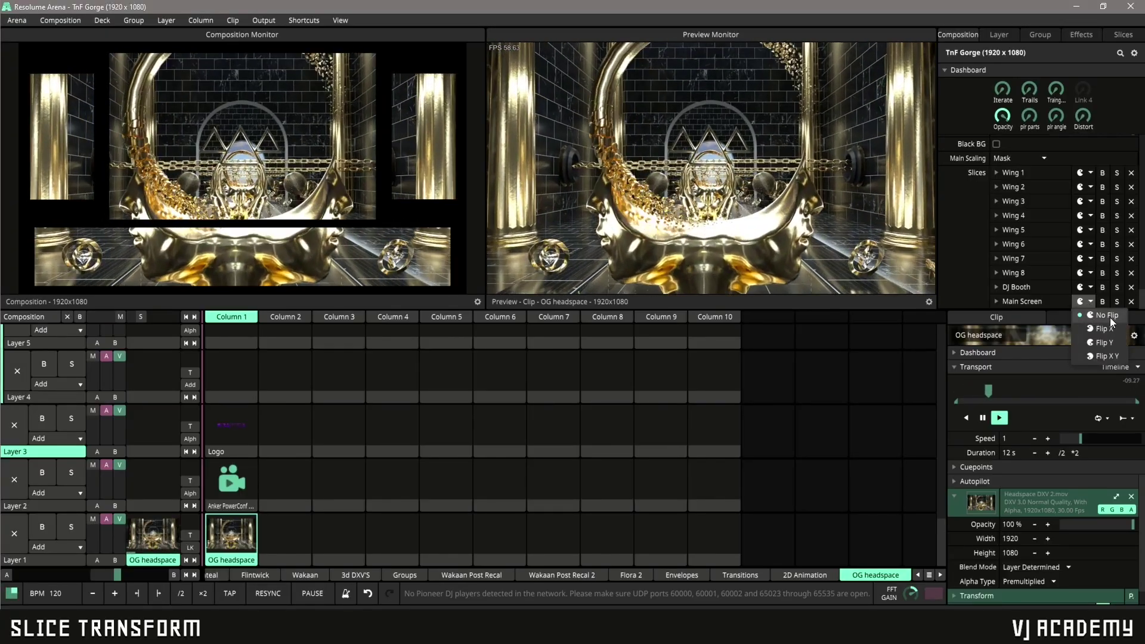
left_click(1104, 357)
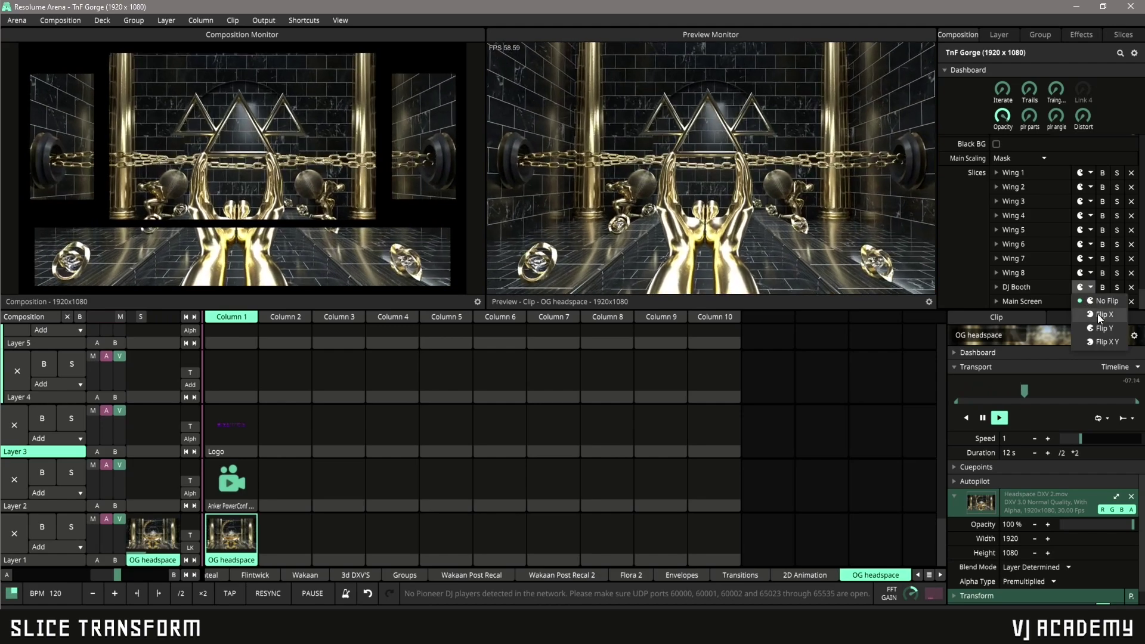
left_click(1101, 315)
left_click(1081, 288)
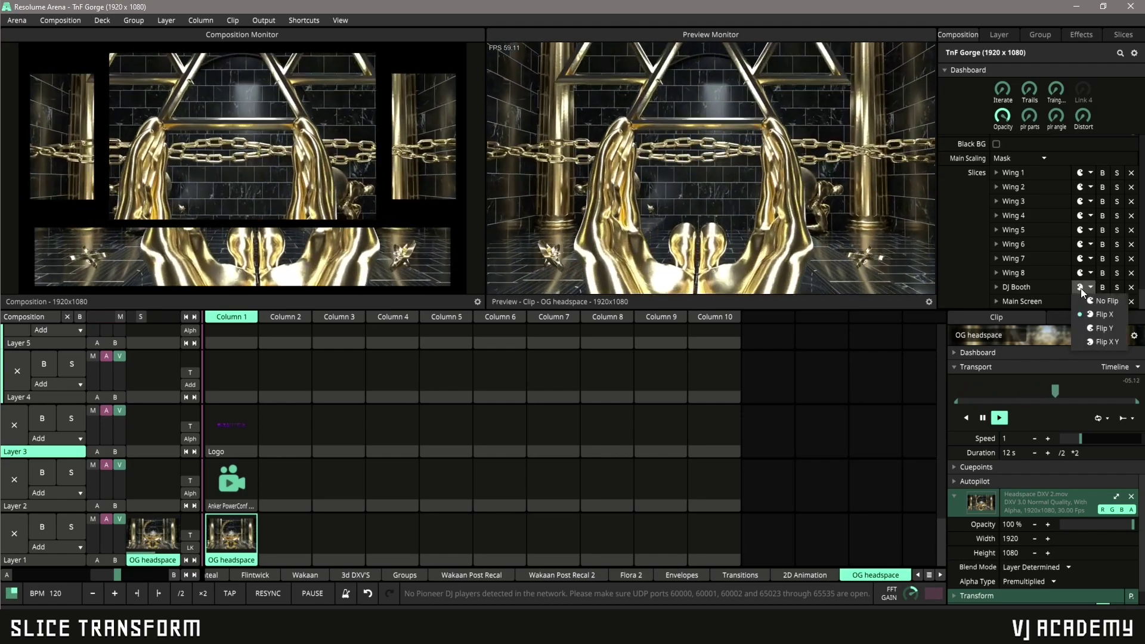
left_click(1100, 306)
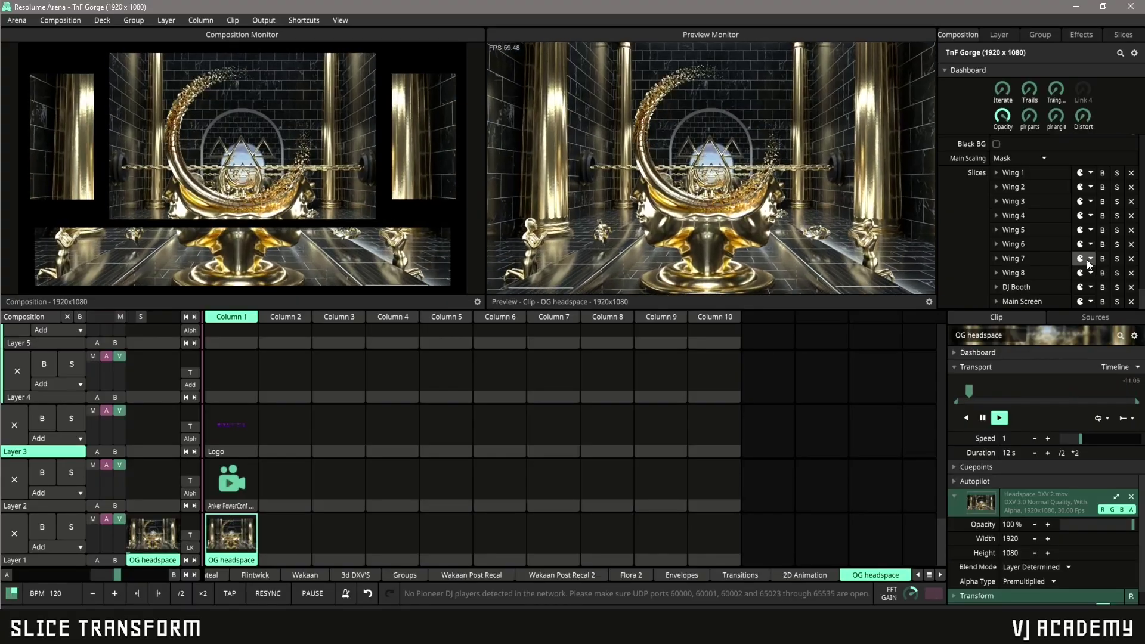
left_click(1104, 286)
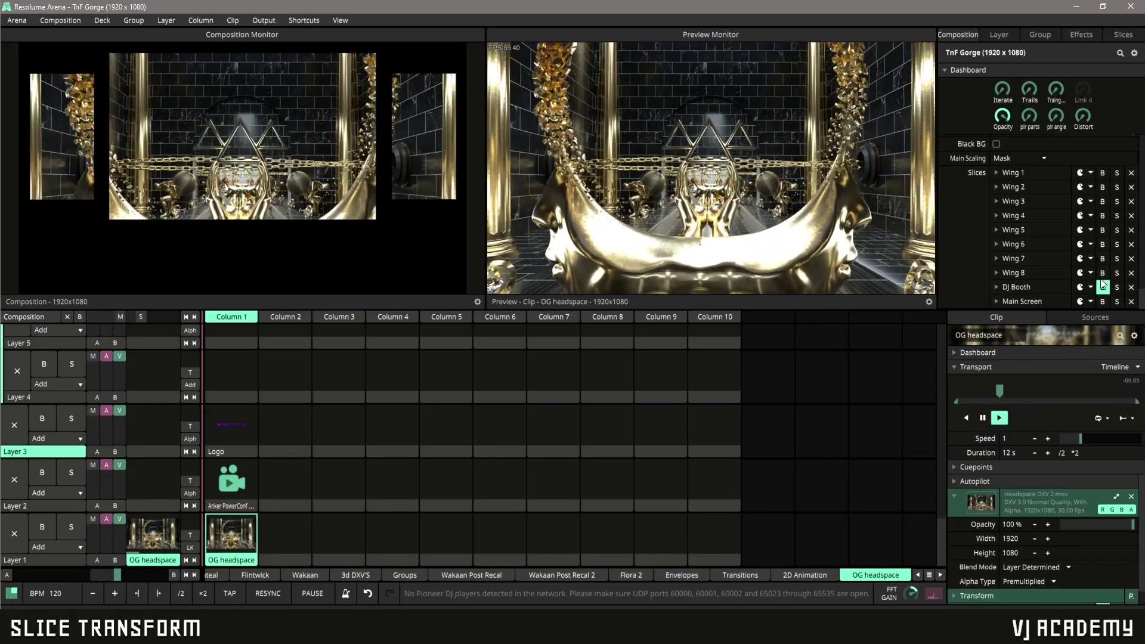
left_click(1102, 244)
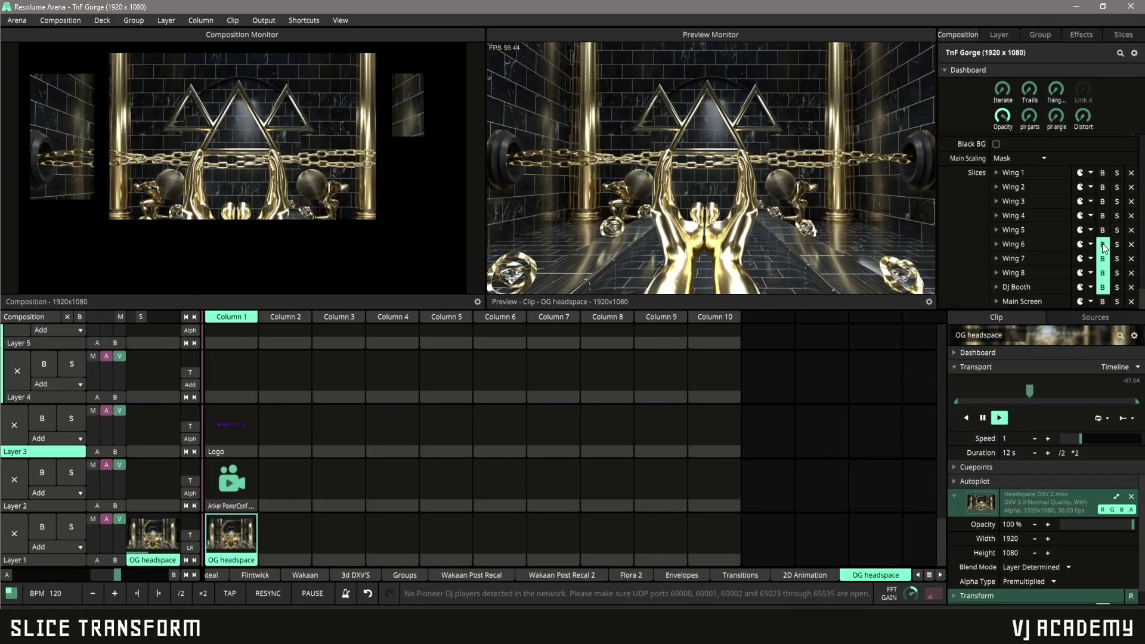
left_click(1101, 231)
left_click(1101, 217)
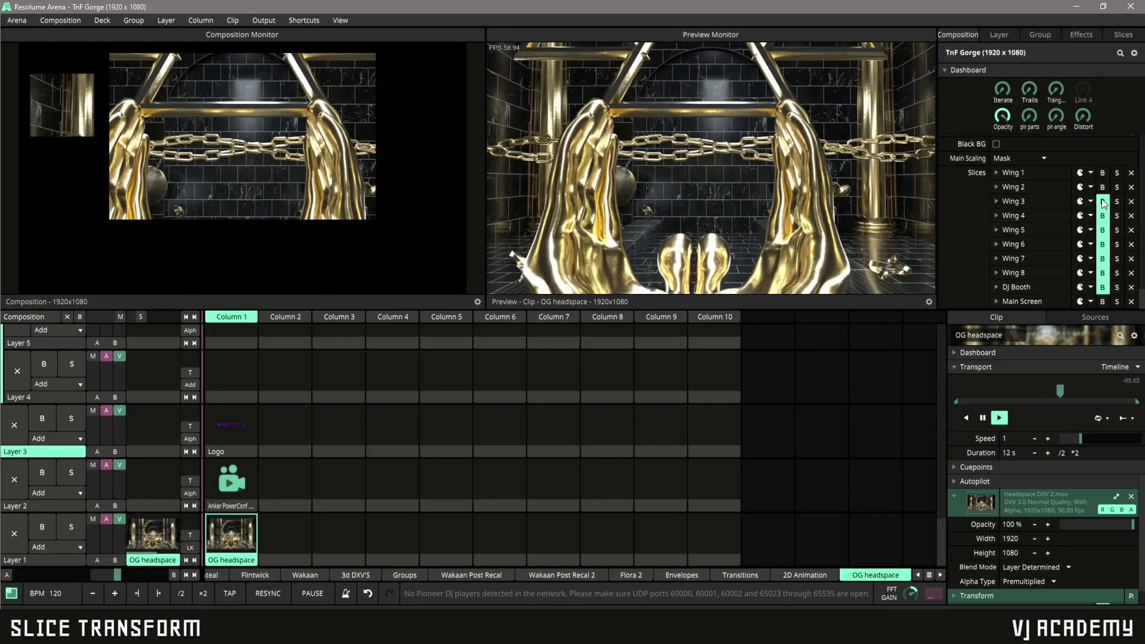
left_click(1102, 216)
left_click(1103, 230)
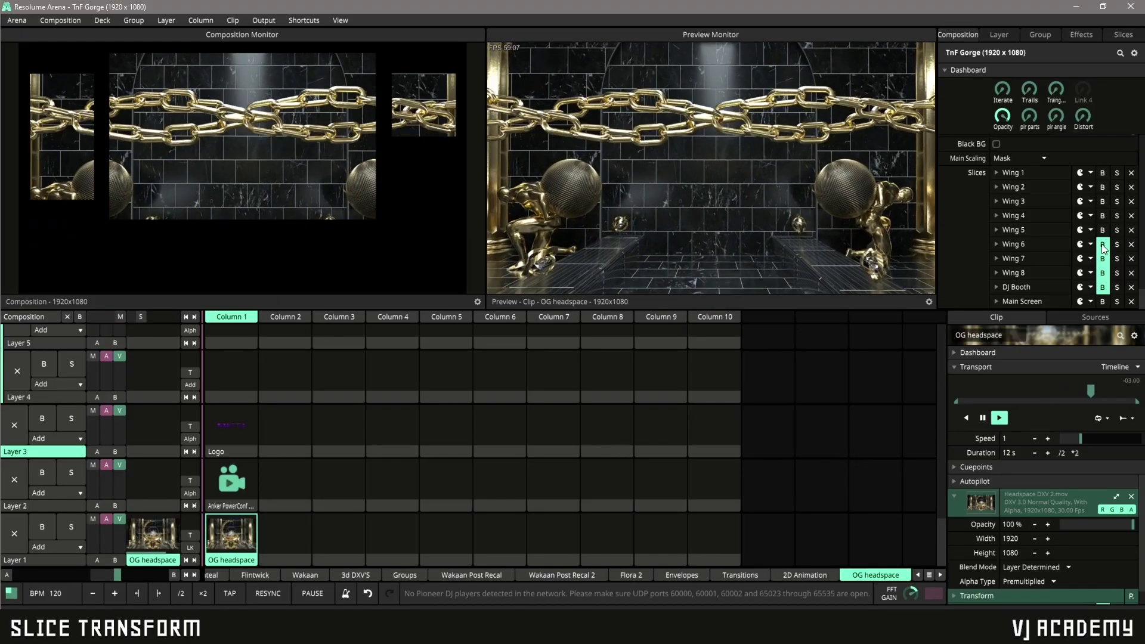
left_click(1103, 245)
left_click(1103, 287)
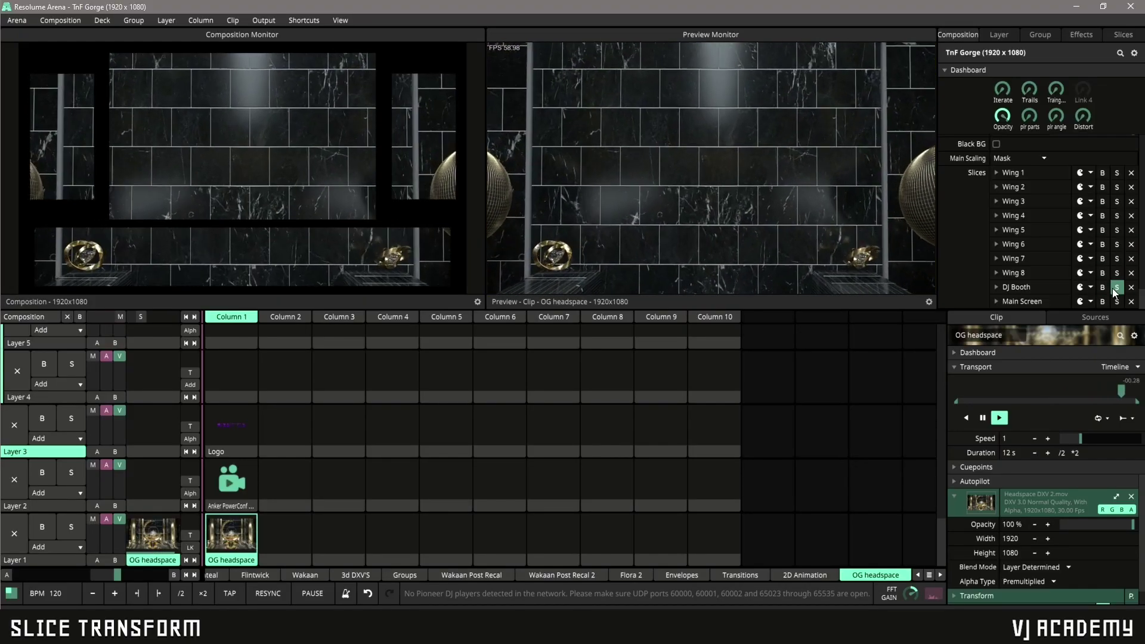
left_click(1117, 289)
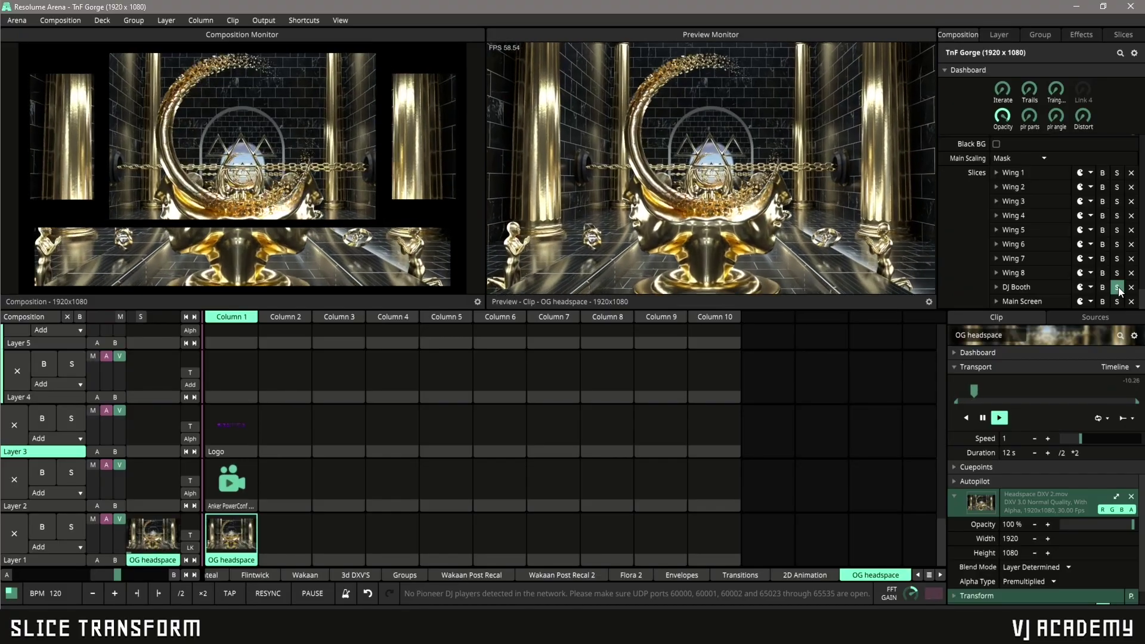
left_click(1117, 287)
left_click(1118, 273)
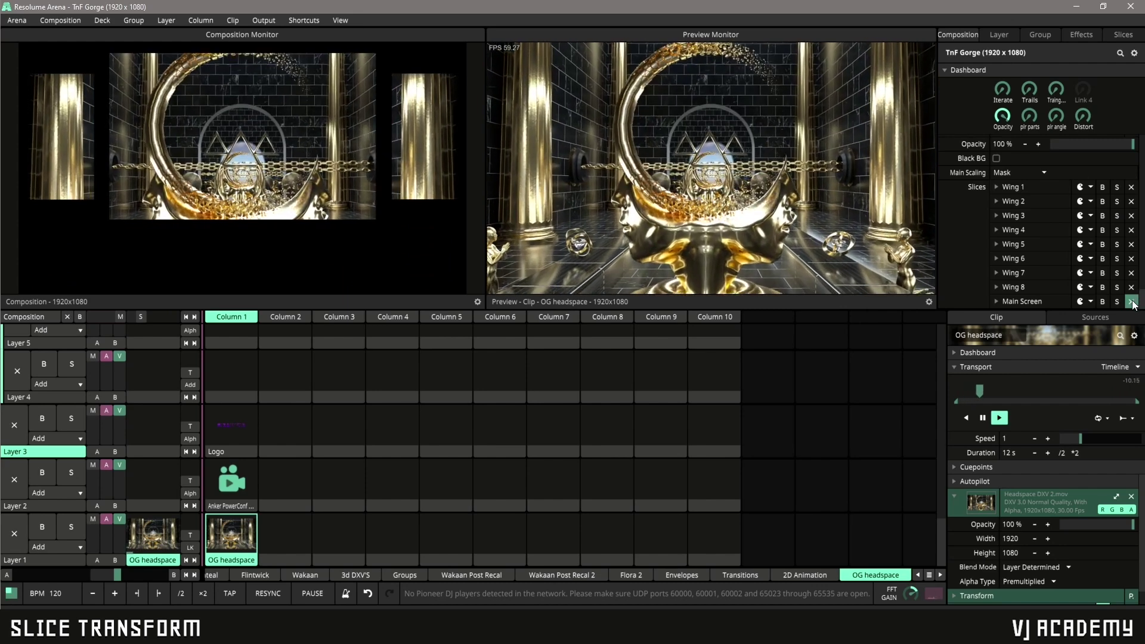
key("ctrl+z")
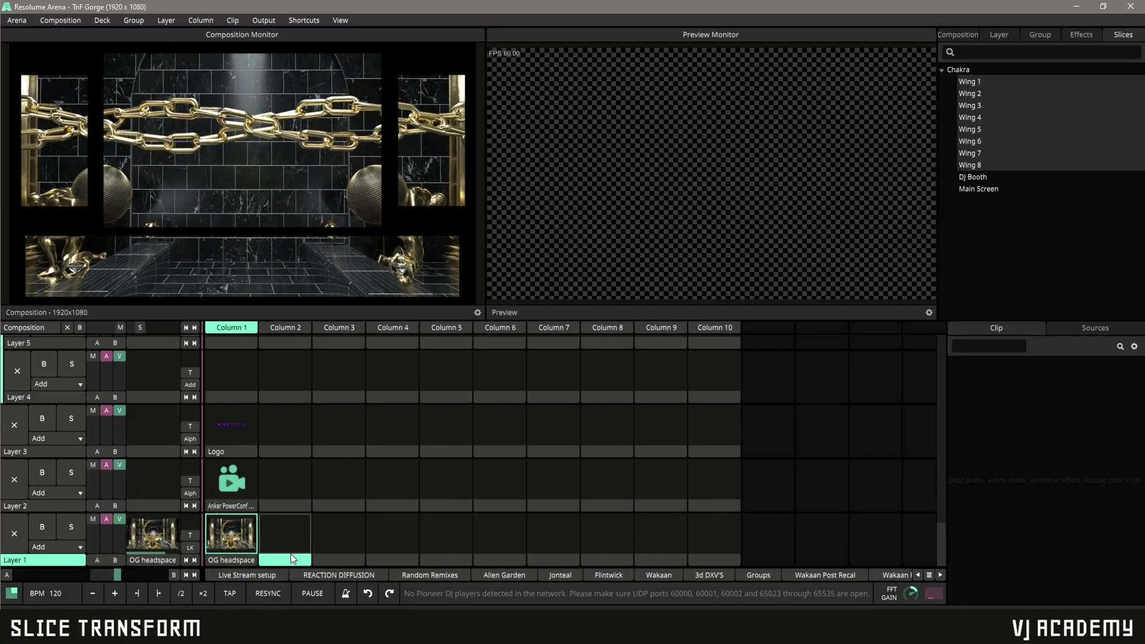
- Play the Layer 2 webcam clip and assign the Wing 1–8 slices to it
left_click(228, 482)
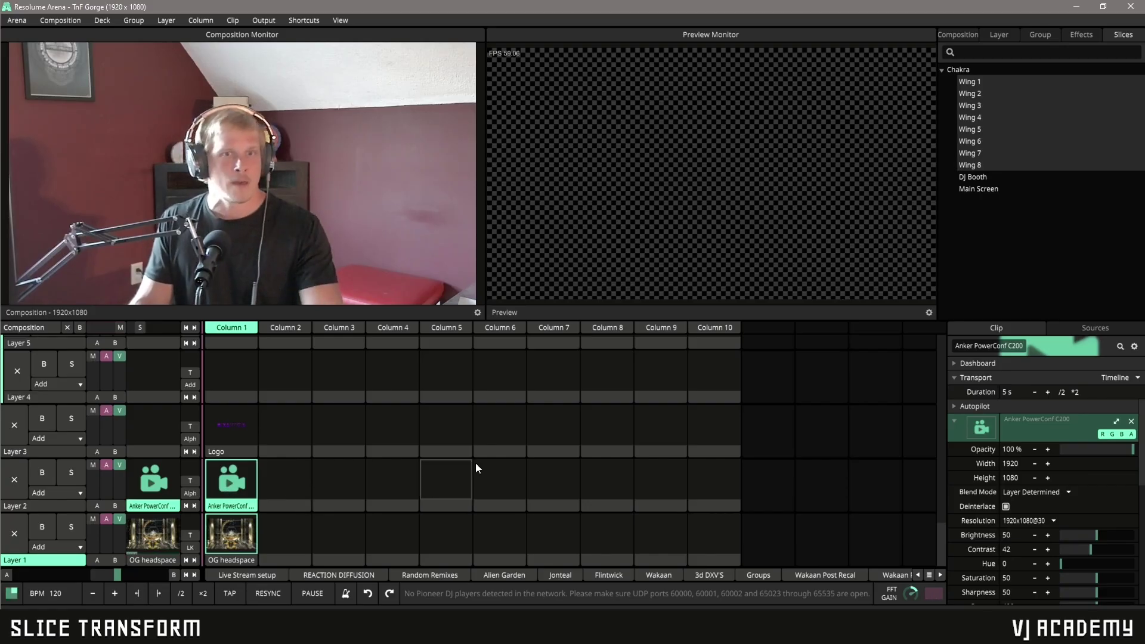
left_click_drag(1033, 123, 273, 538)
left_click_drag(211, 486, 234, 471)
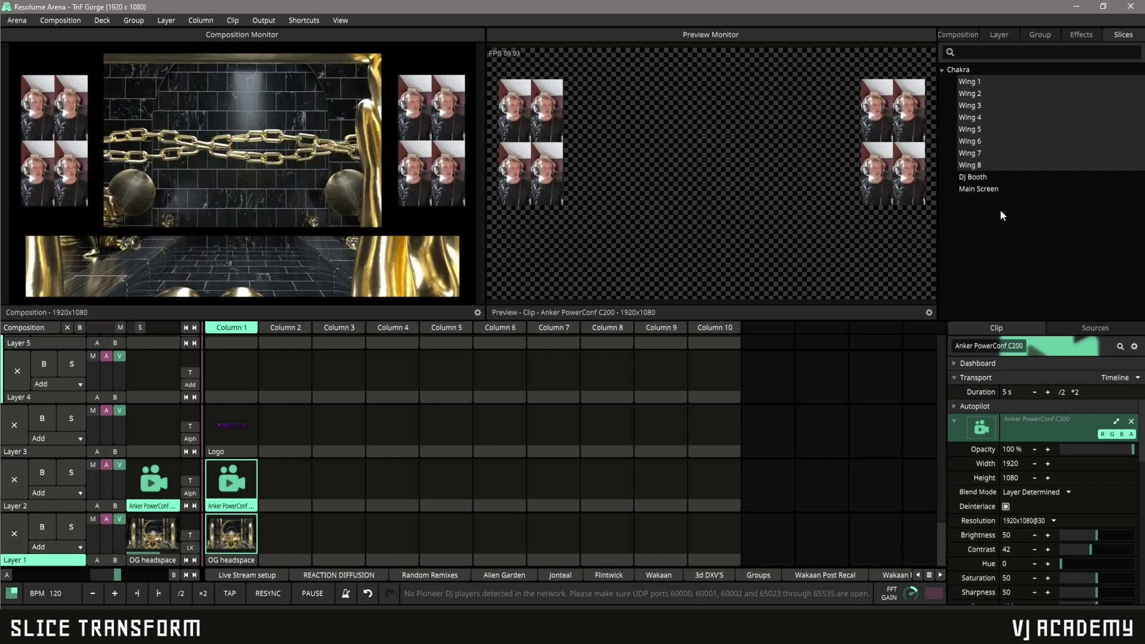
left_click(997, 190)
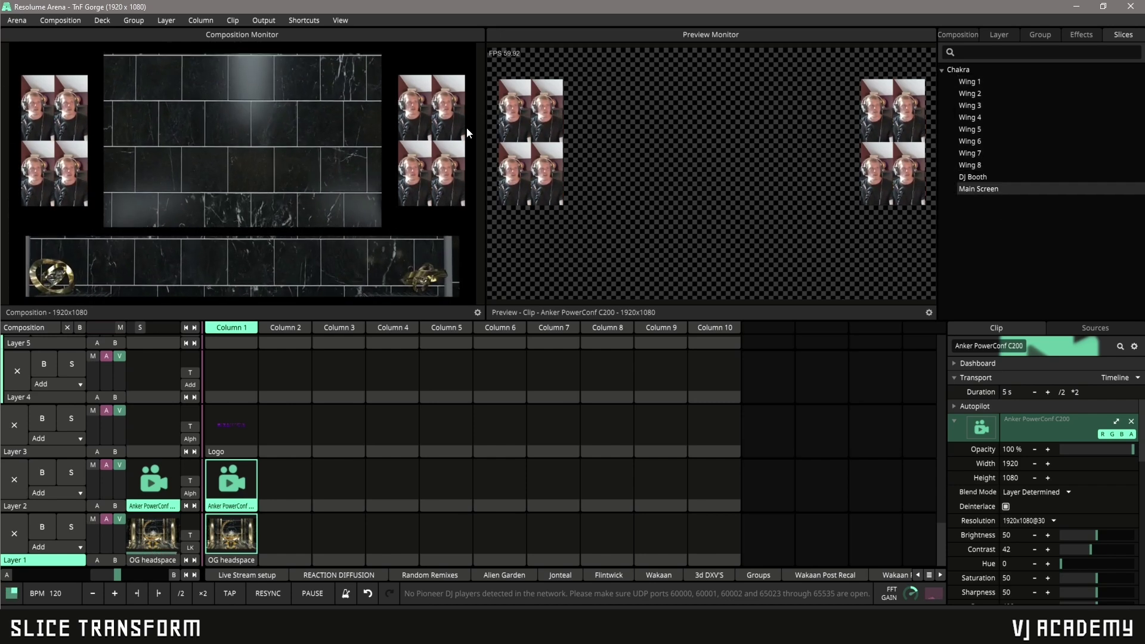
- Open Advanced Output and select the Wing 1 slice
left_click(263, 23)
left_click(280, 34)
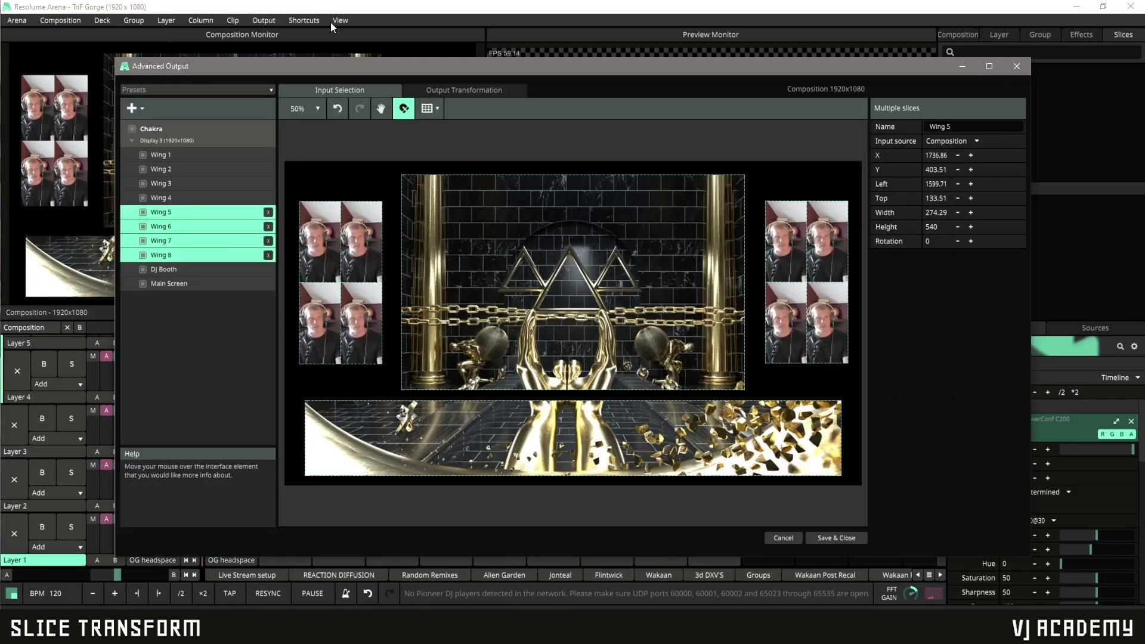
left_click(239, 129)
left_click(169, 156)
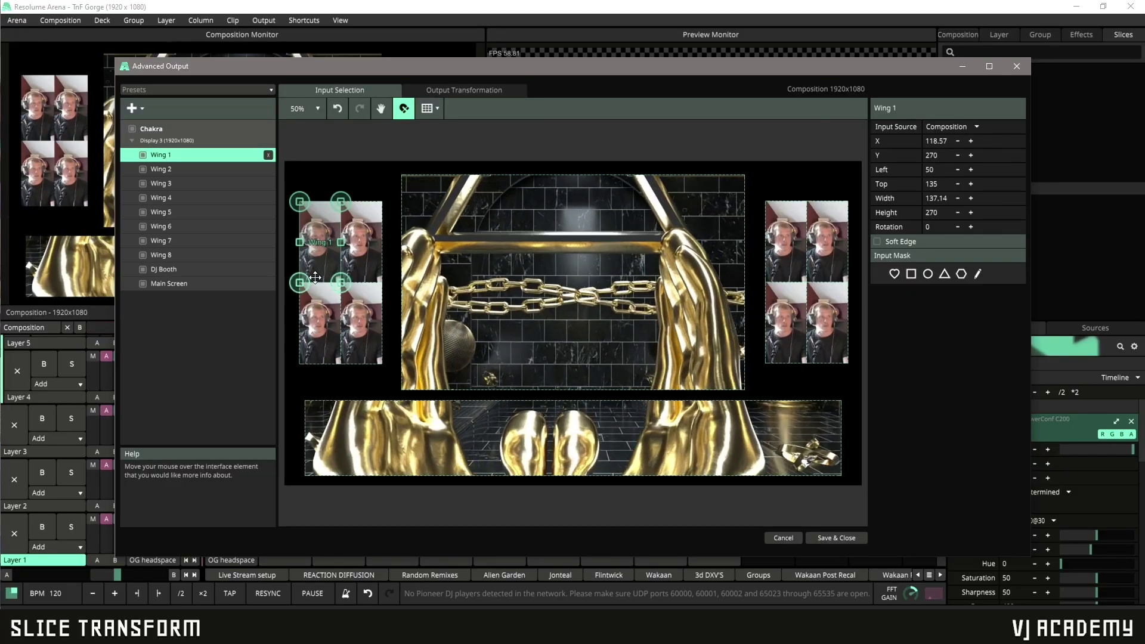
- Duplicate Wing 1 into Wing 9 and enlarge it over the left wing group
key("ctrl+d")
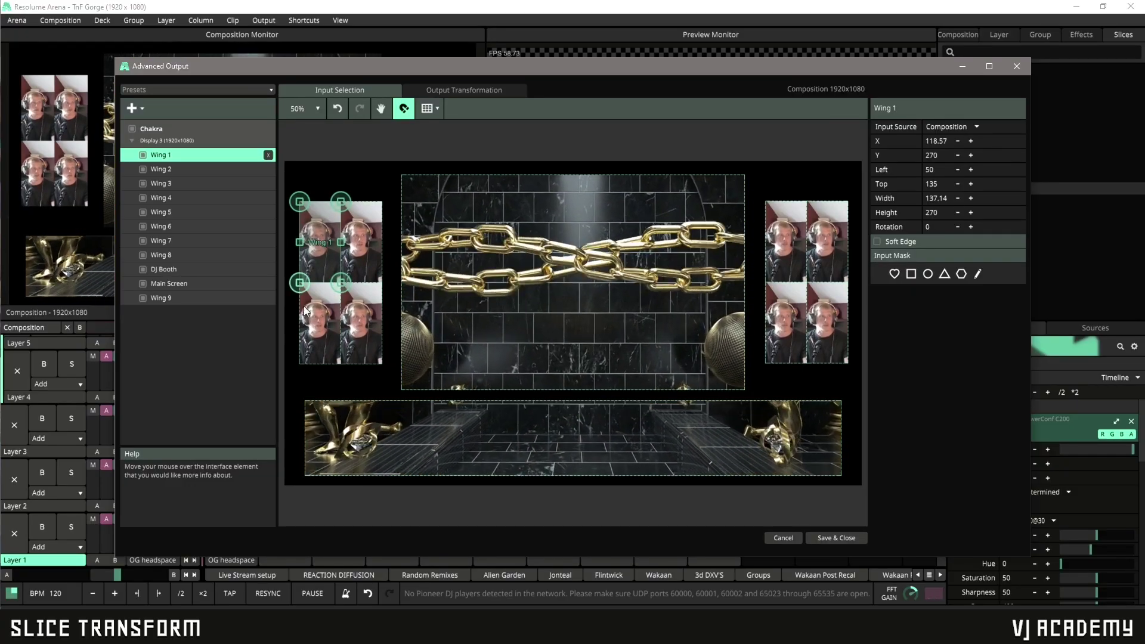
left_click(159, 298)
left_click_drag(341, 282, 382, 363)
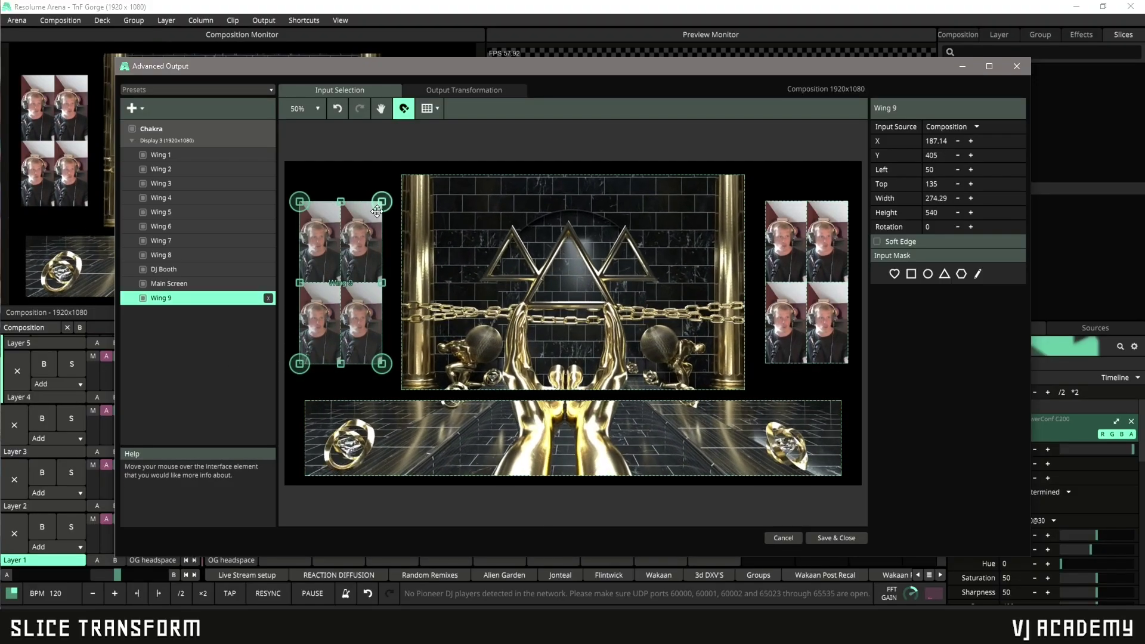
- Duplicate Wing 9 into Wing 10 and move it over the right wing group
key("ctrl+d")
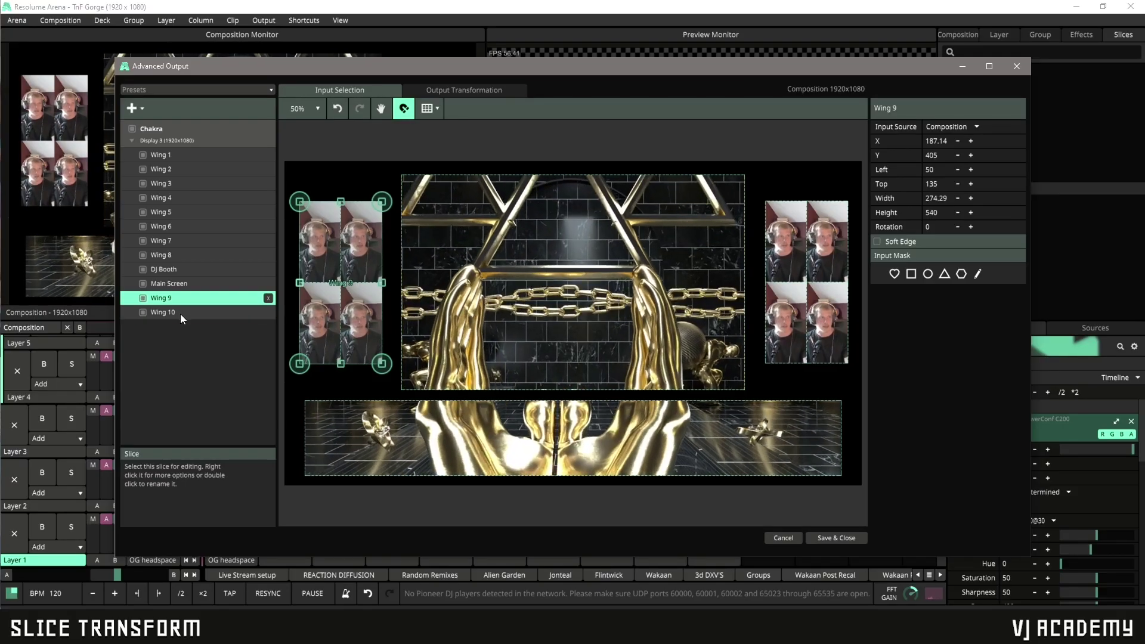
left_click_drag(345, 277, 806, 321)
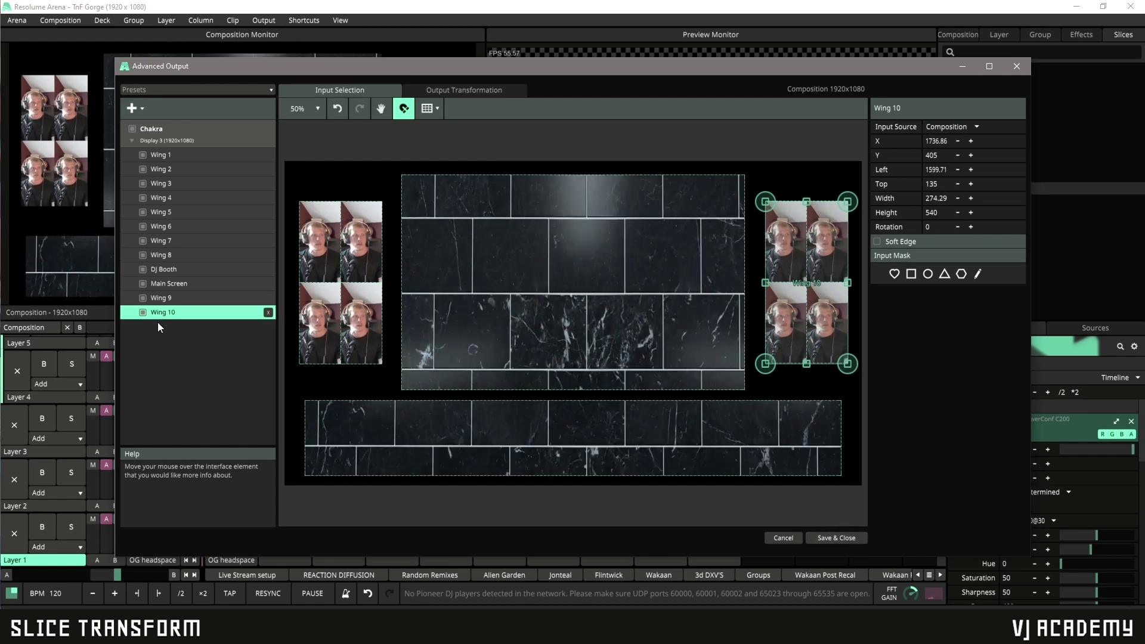
left_click(146, 300)
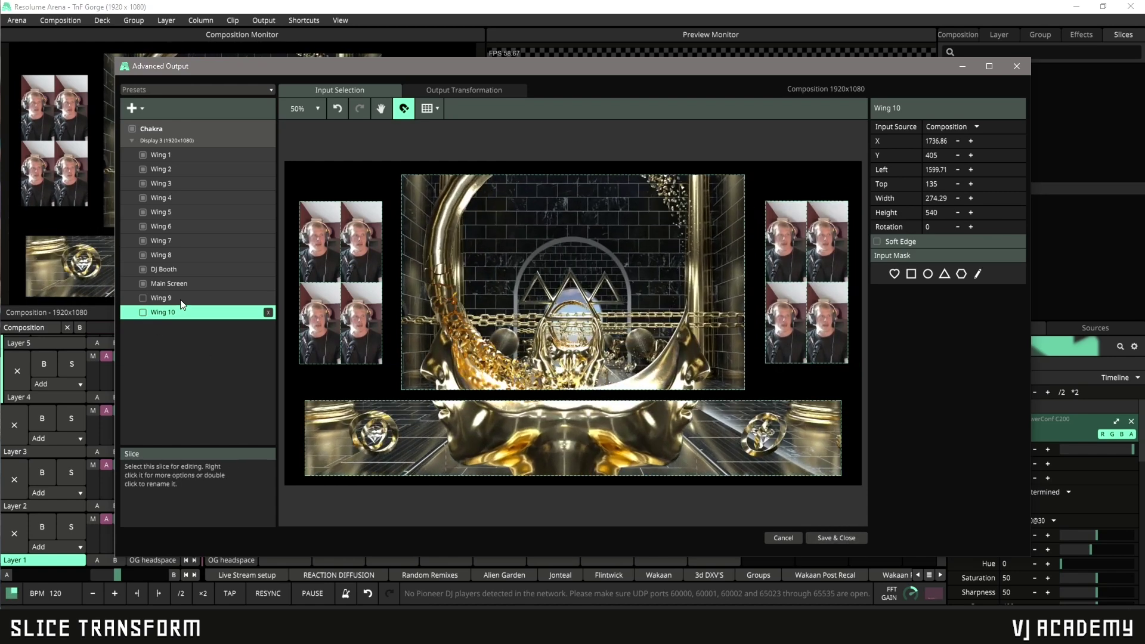
left_click(181, 310)
scroll(396, 233, "down", 1)
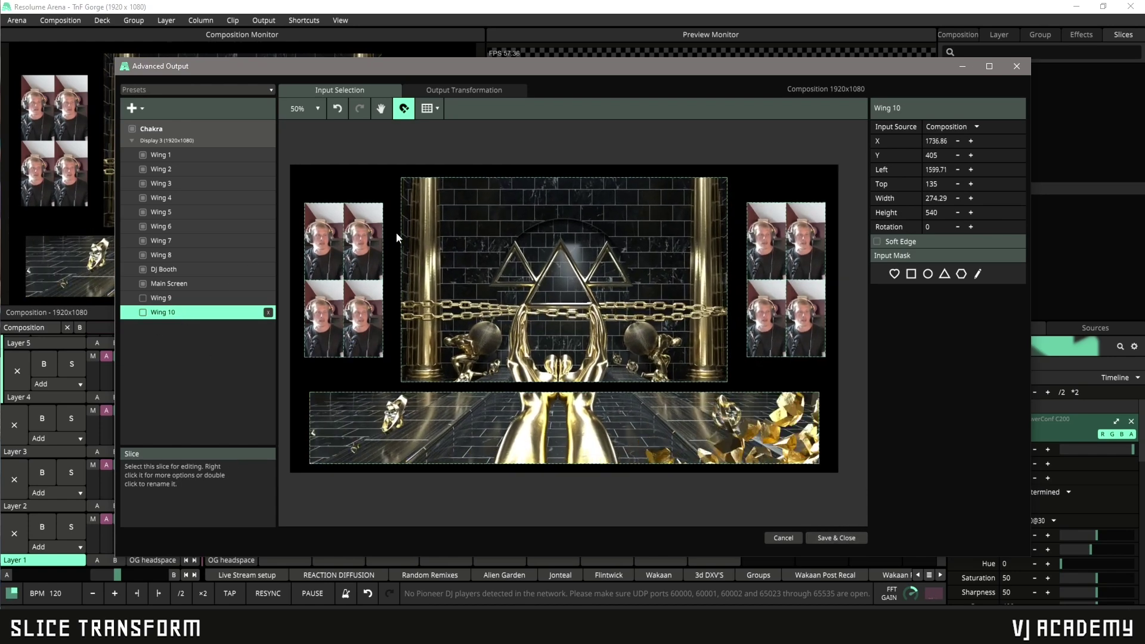
scroll(393, 237, "down", 2)
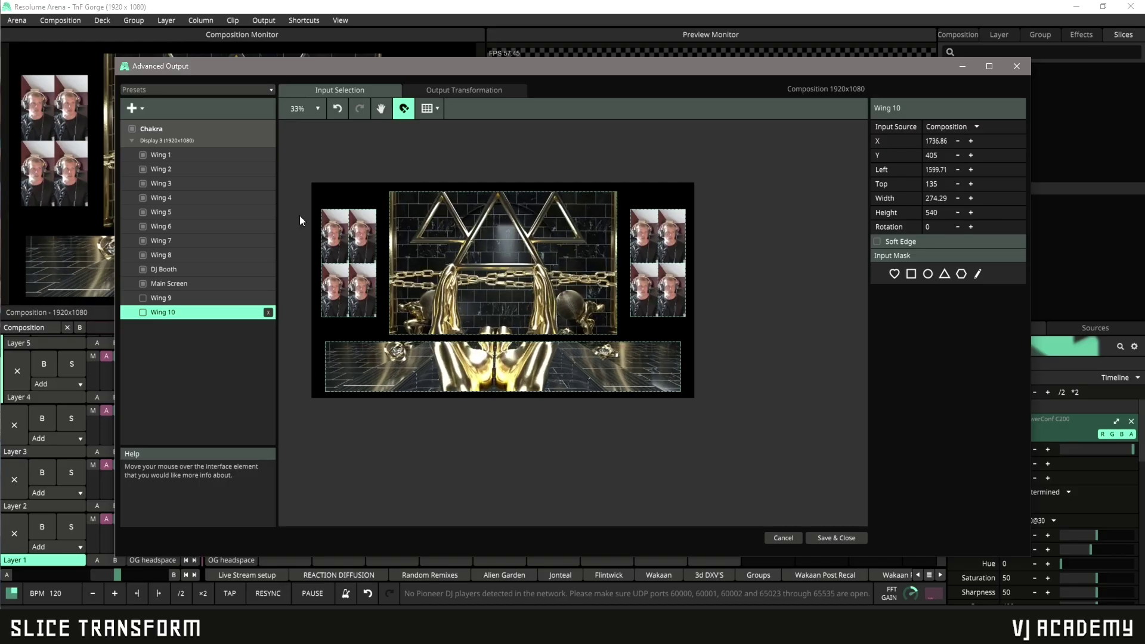
left_click_drag(298, 173, 762, 427)
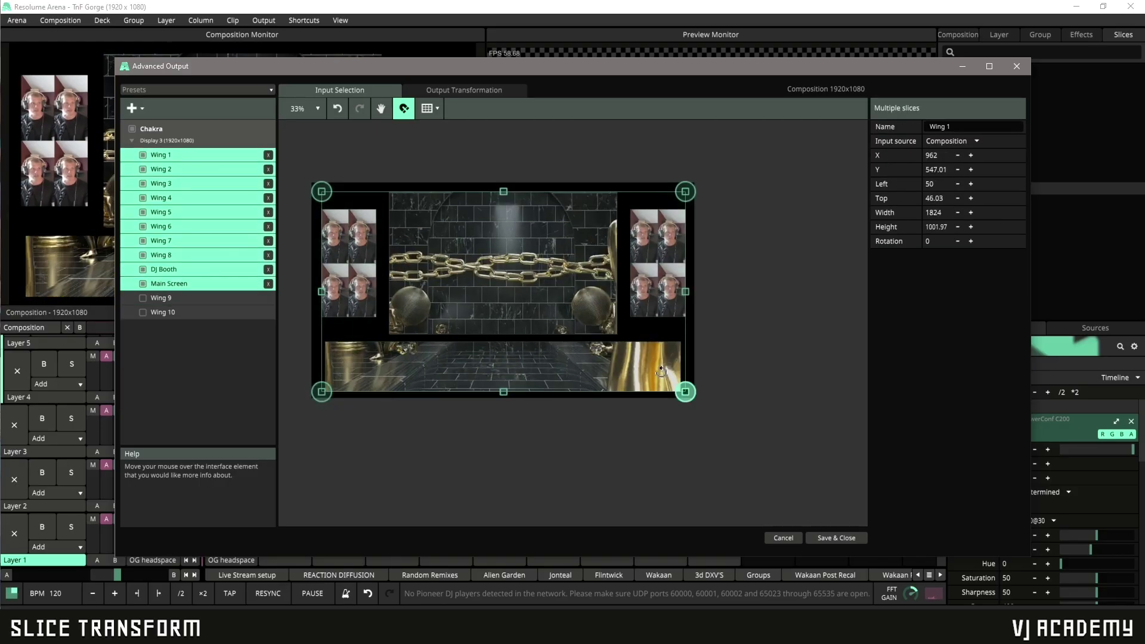
- Set the main slice's output to Match Input Shape, then Save & Close Advanced Output
left_click(193, 315)
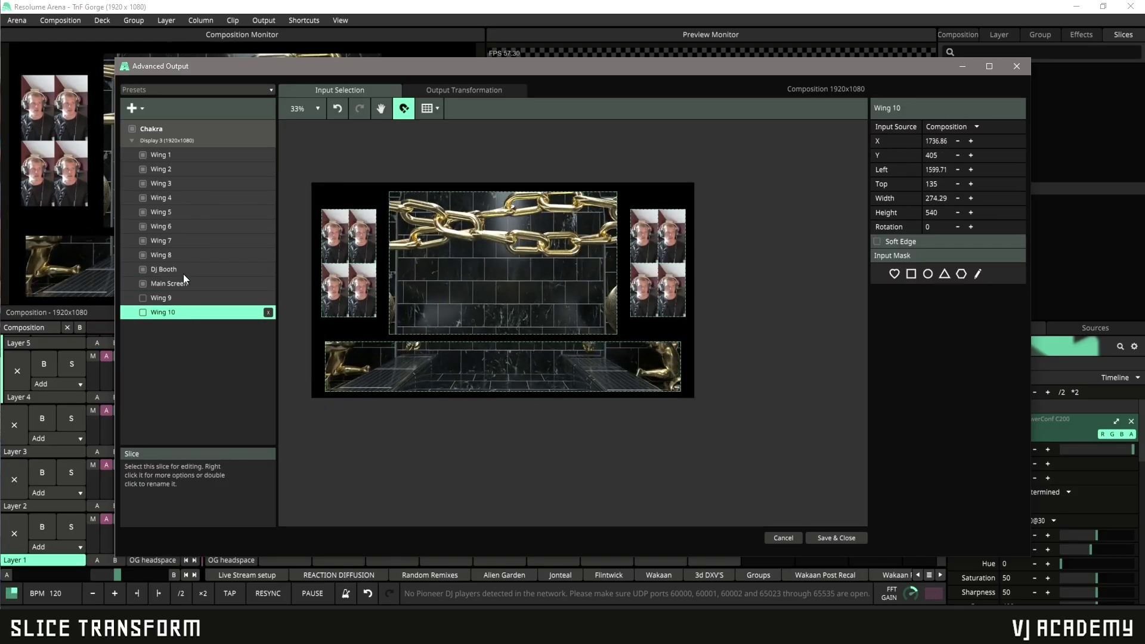
left_click(184, 159, "shift")
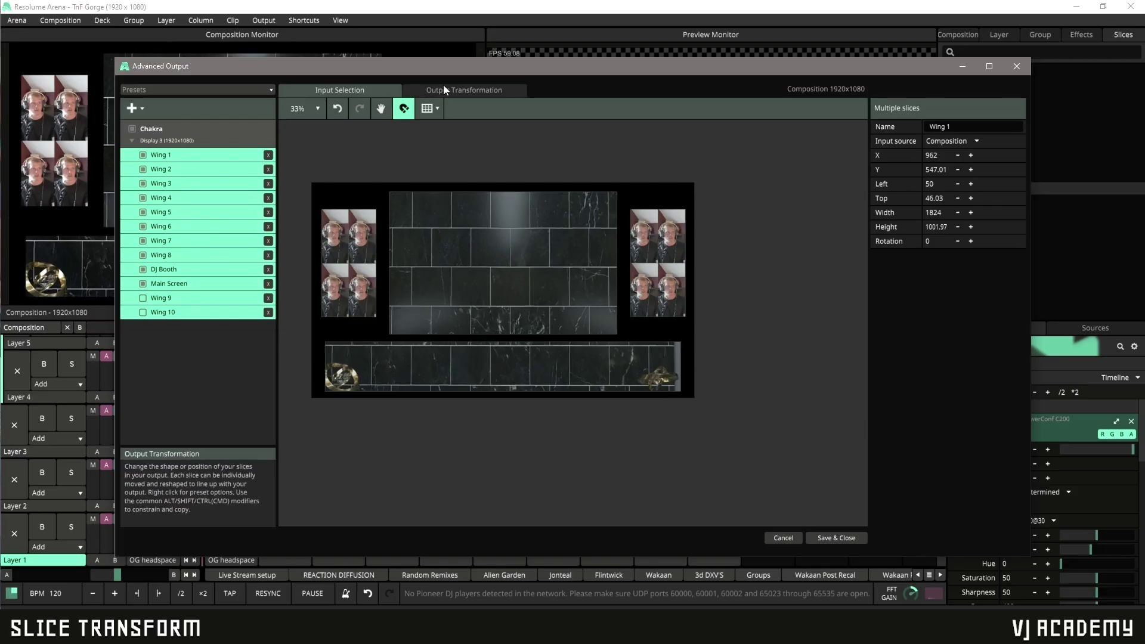
left_click(469, 89)
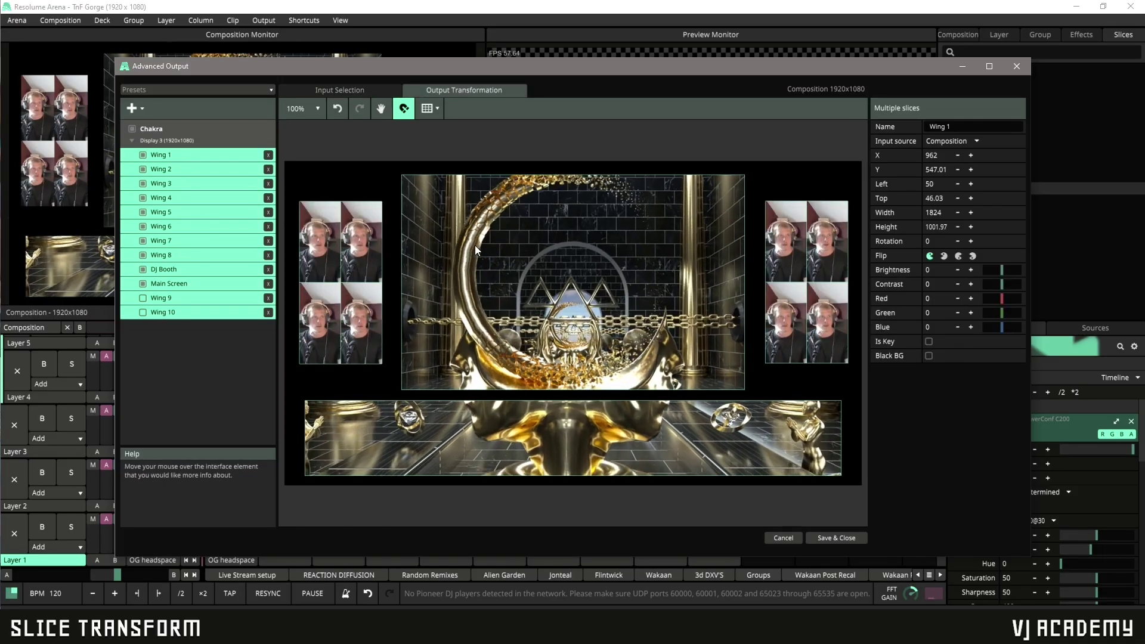
right_click(470, 253)
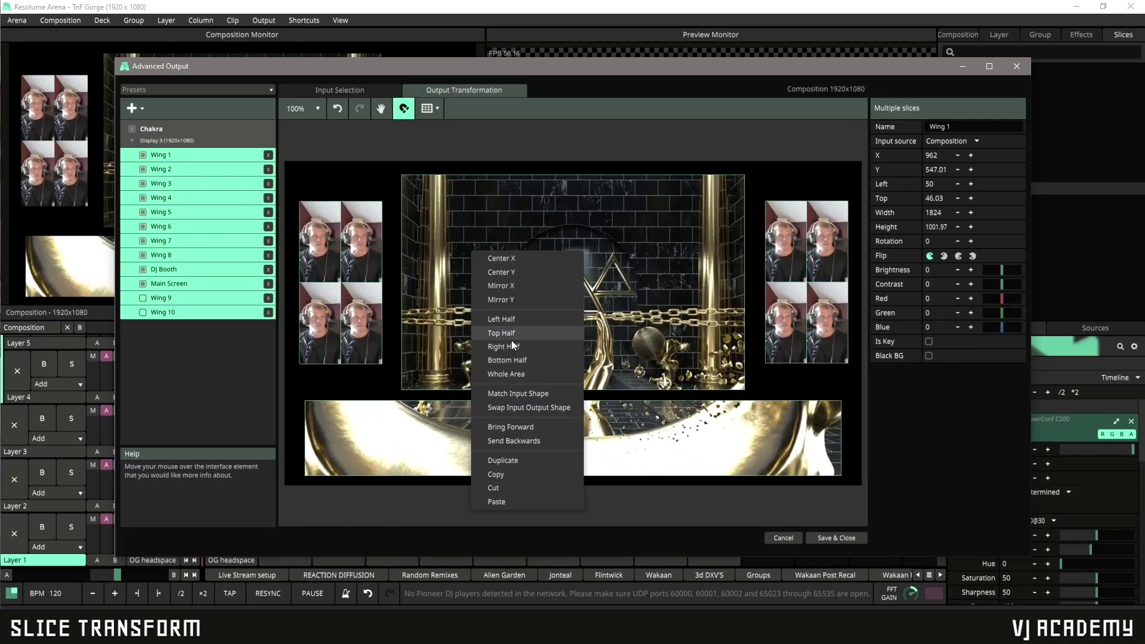
left_click(531, 393)
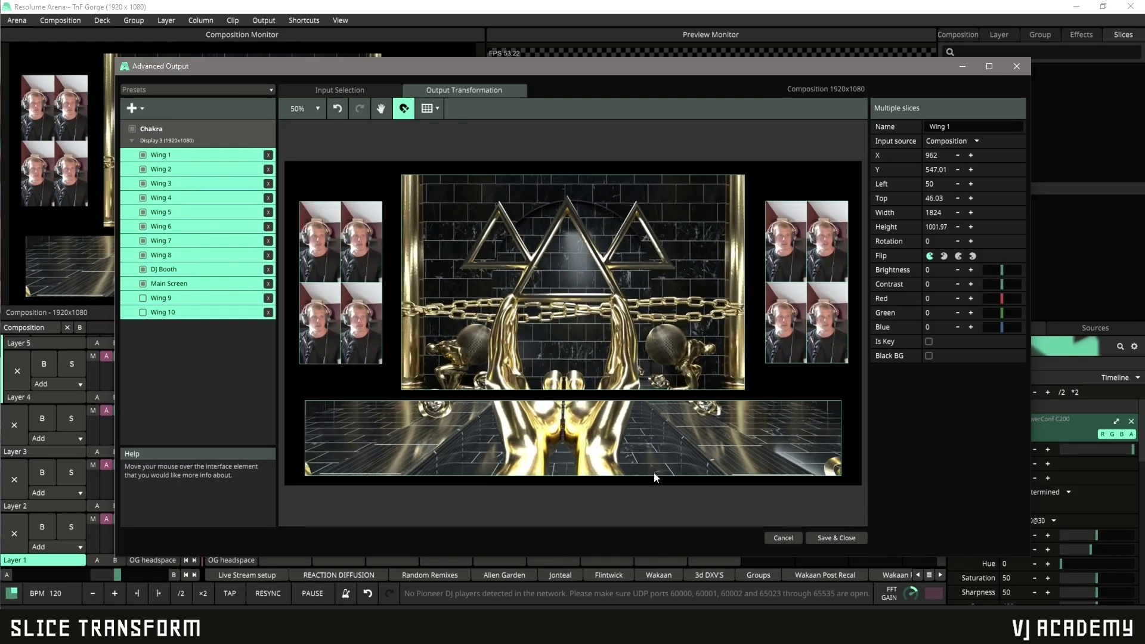
left_click(847, 538)
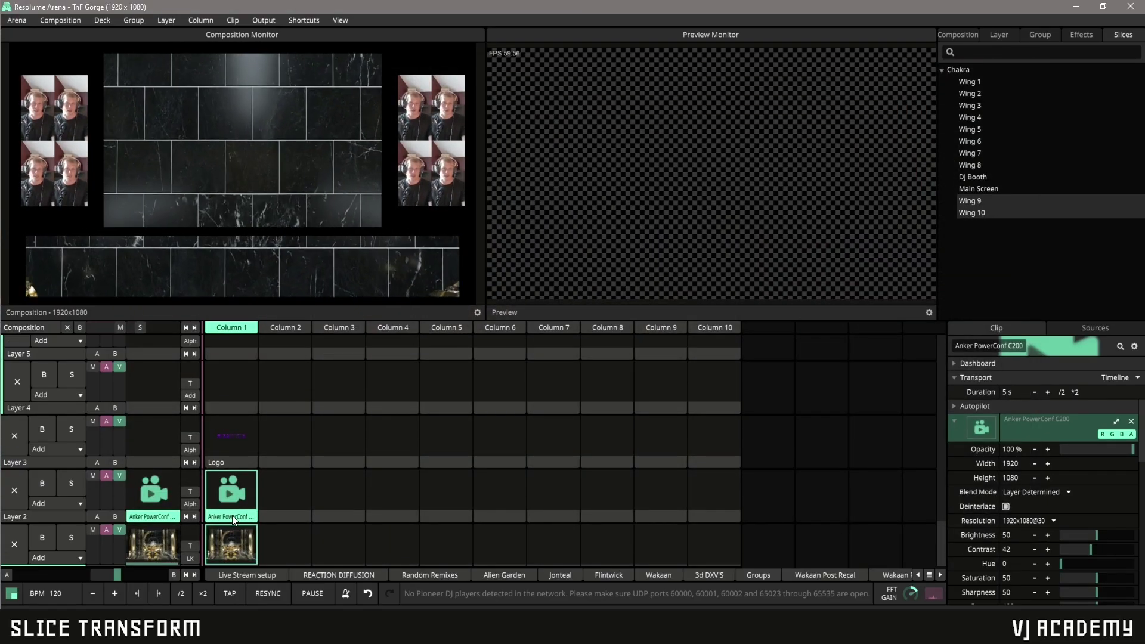
- Copy the webcam clip to Layer 3, Column 2 and remove its Slice Transform
left_click(232, 519)
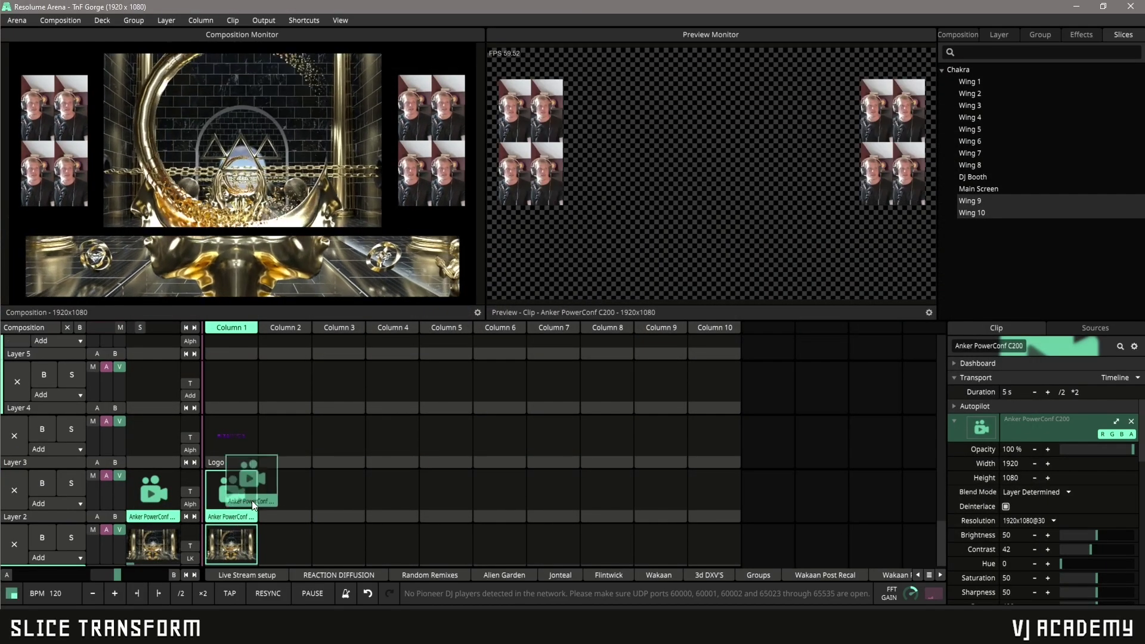
left_click_drag(252, 500, 291, 503)
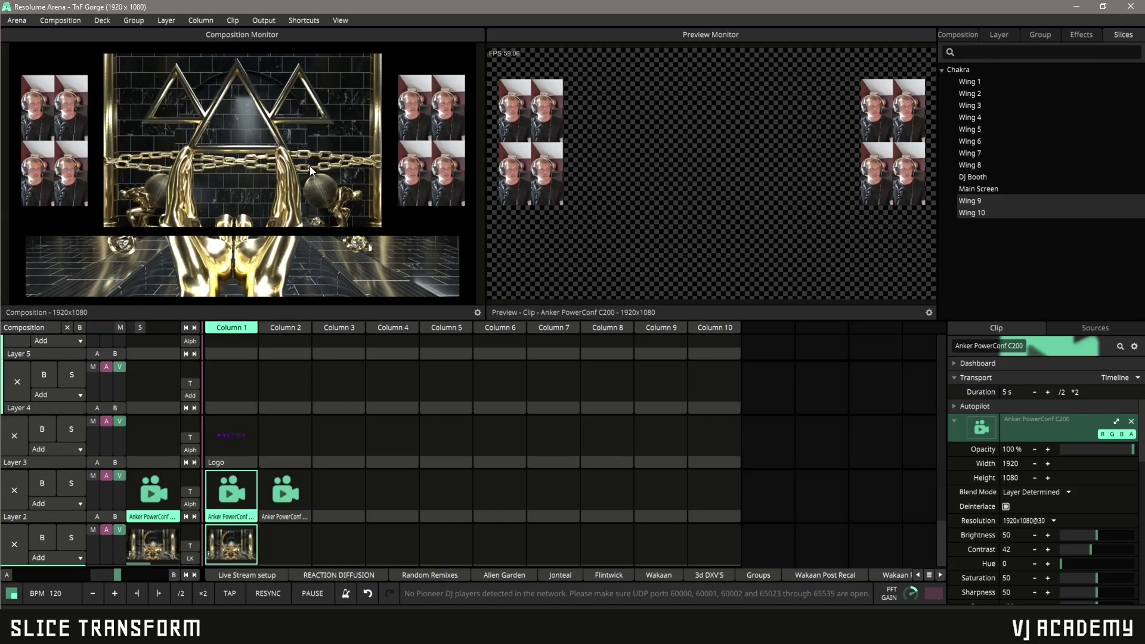
left_click(288, 517)
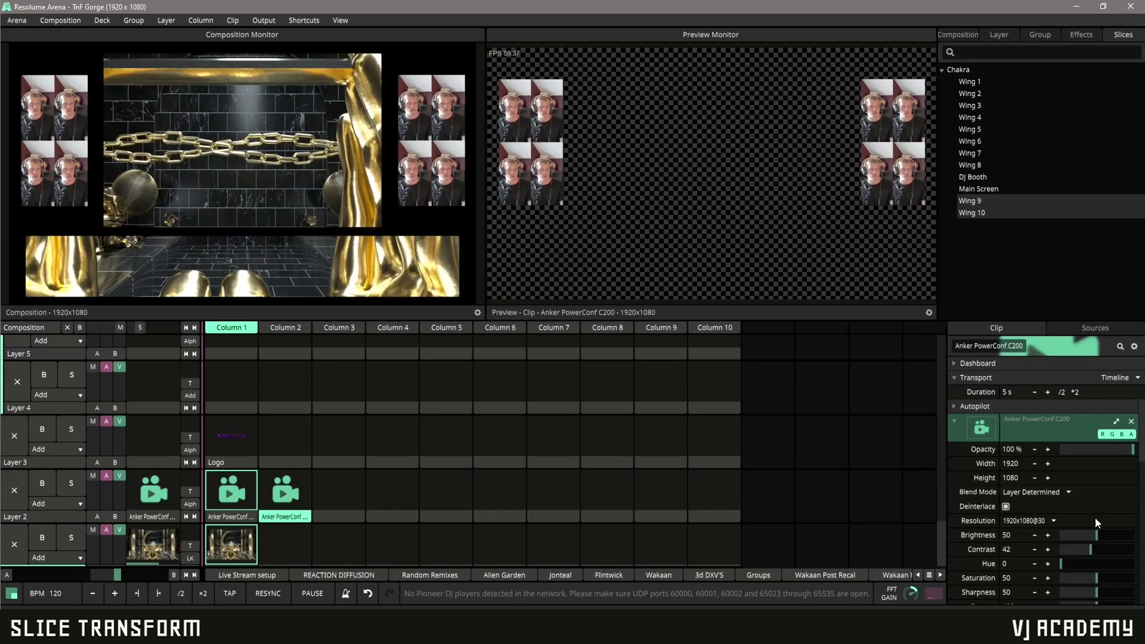
scroll(1066, 535, "down", 10)
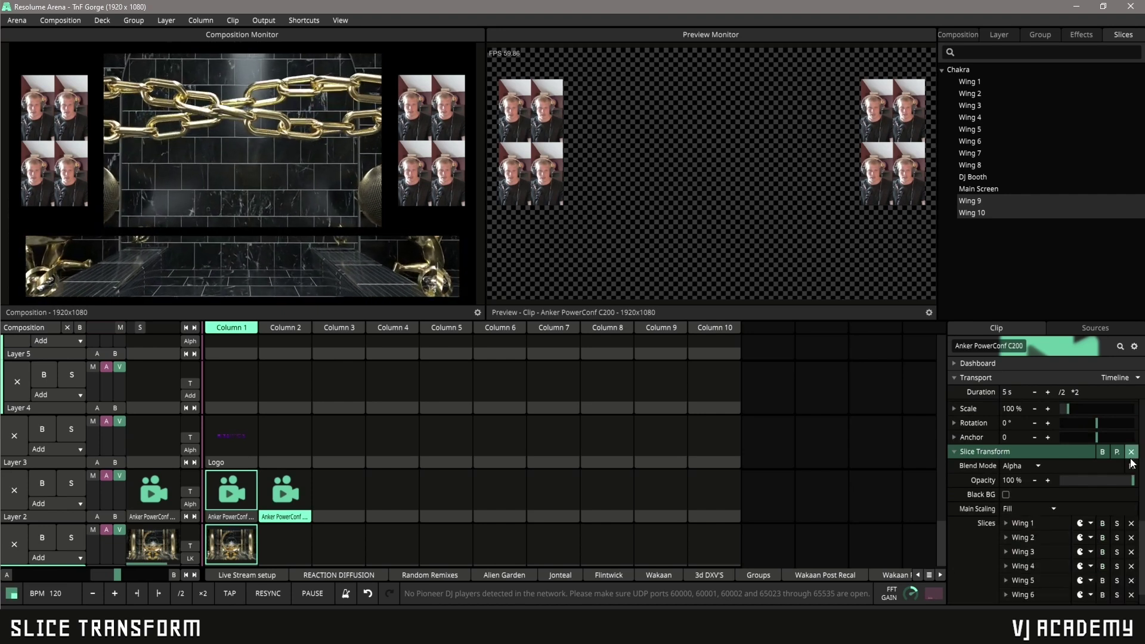
left_click(1132, 453)
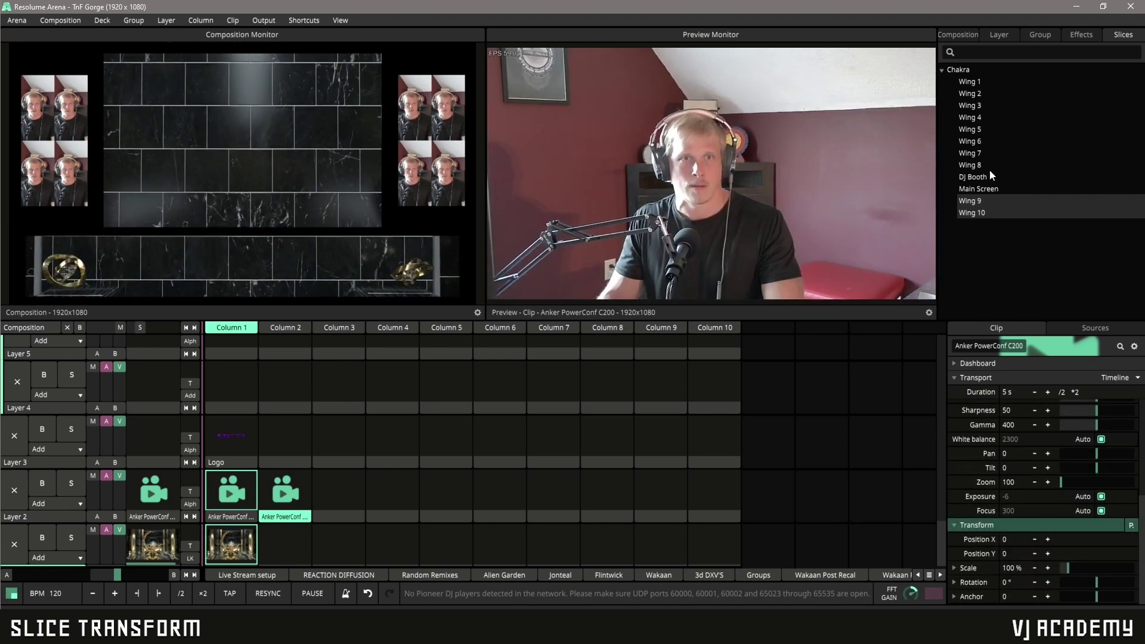
- Apply Wing 9 and Wing 10 to the Column 2 clip and compare it with Column 1
left_click(988, 214)
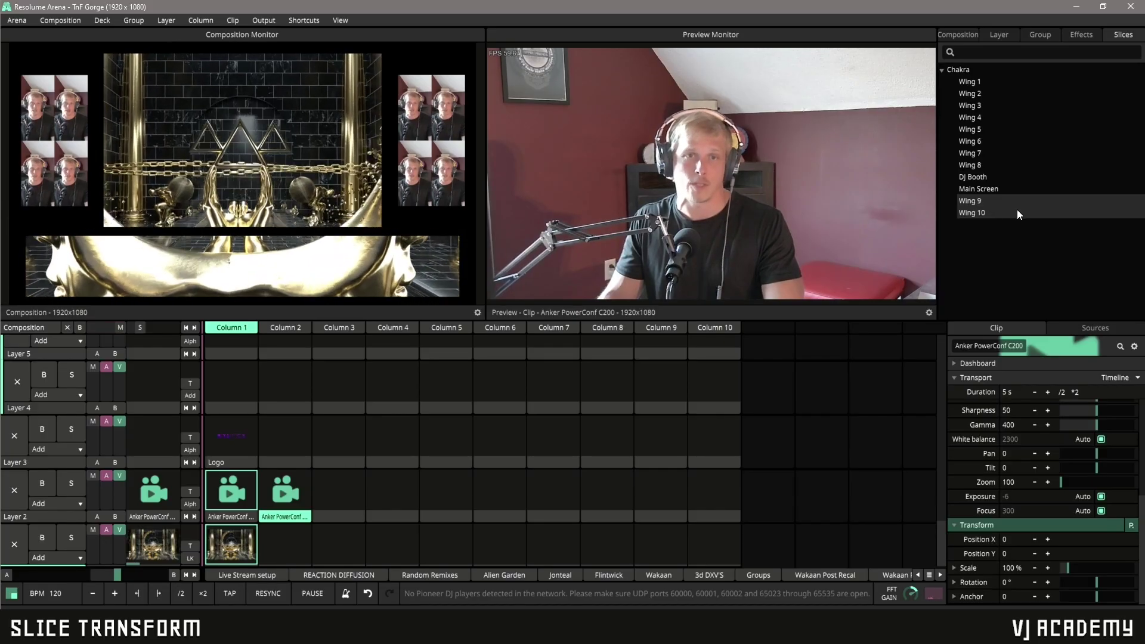
left_click_drag(1018, 209, 292, 482)
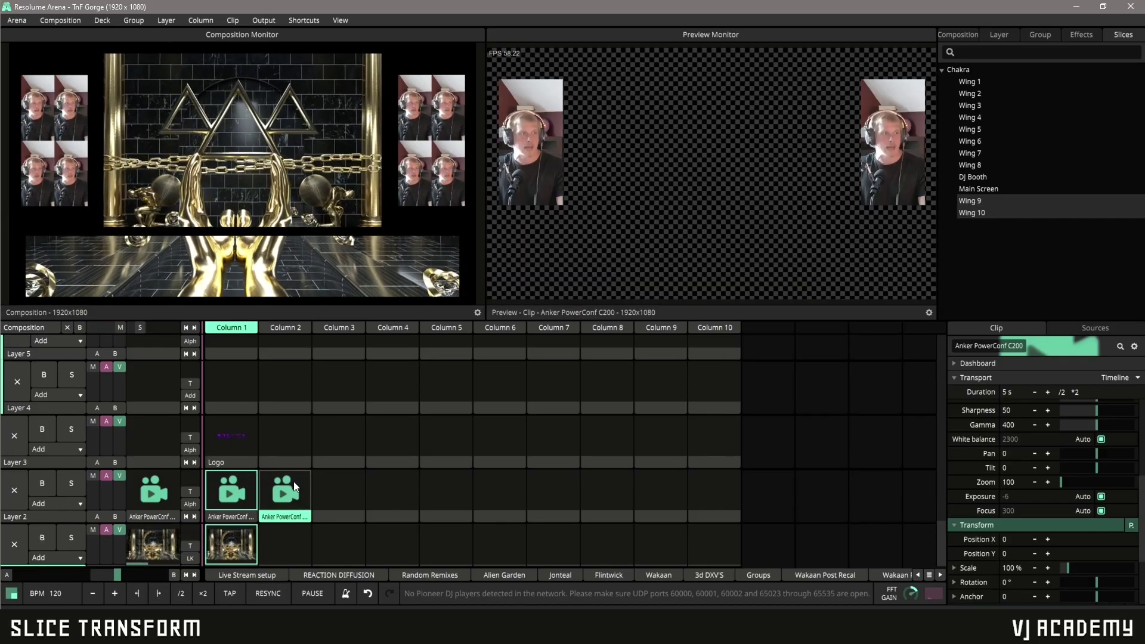
left_click(291, 492)
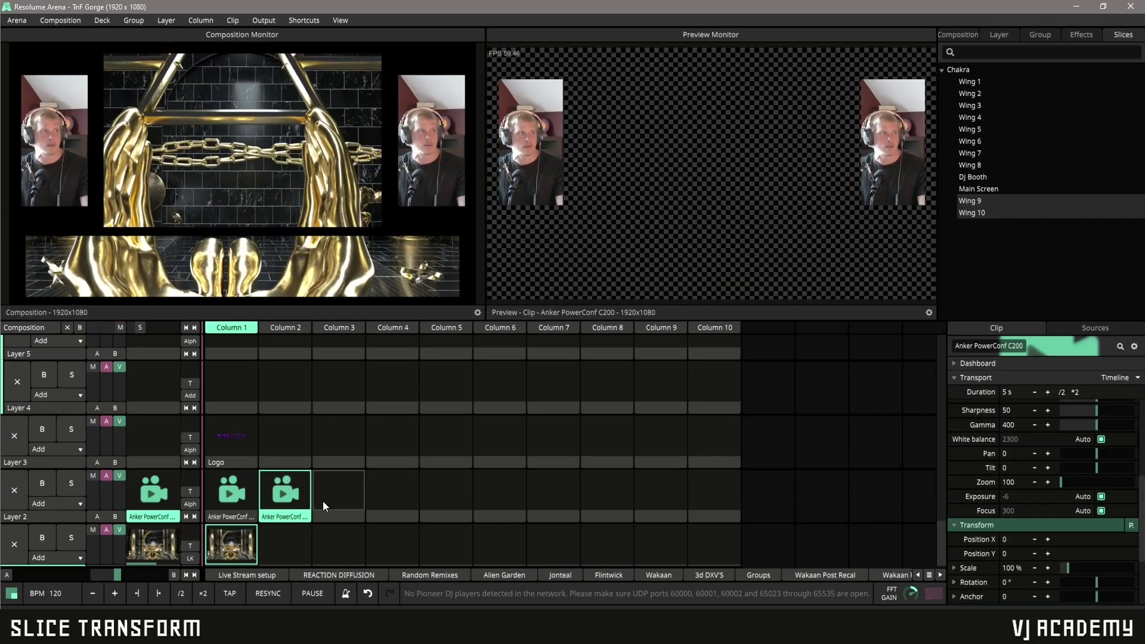
left_click(233, 497)
left_click(282, 491)
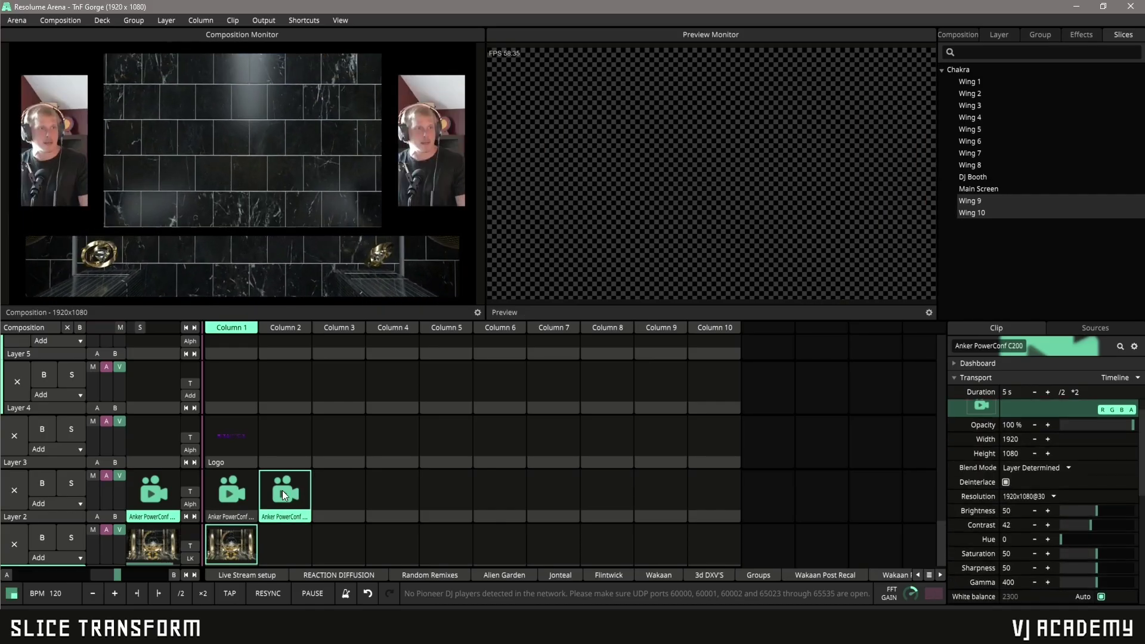
left_click(232, 492)
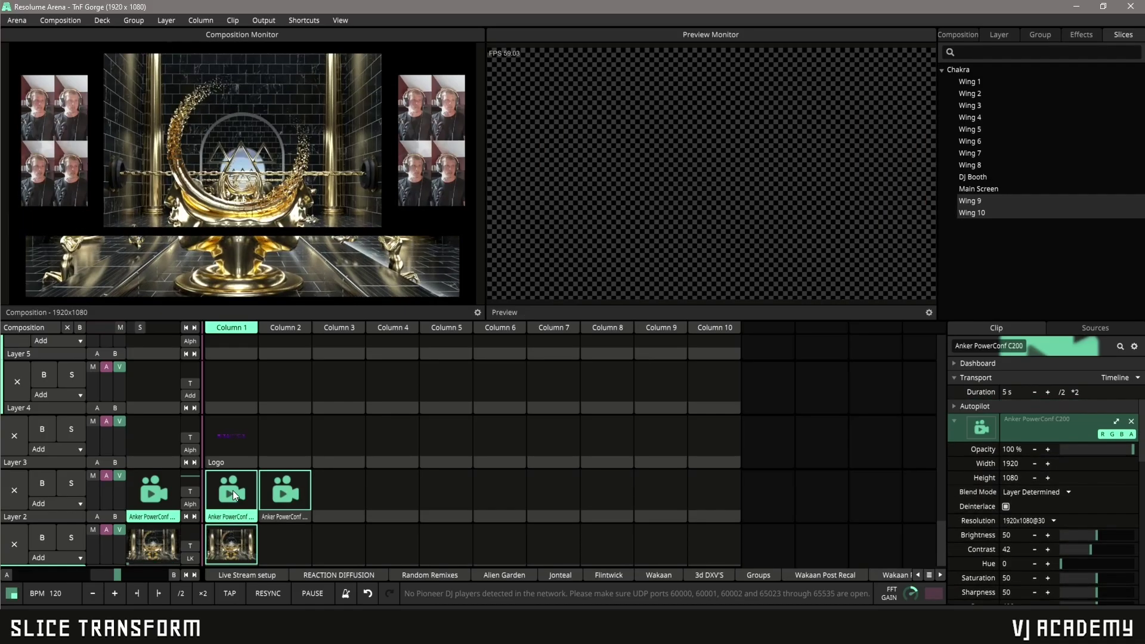
- Try a flip option on the Wing 10 slice, then undo the change
left_click(265, 493)
left_click(225, 494)
left_click(284, 493)
left_click(1083, 597)
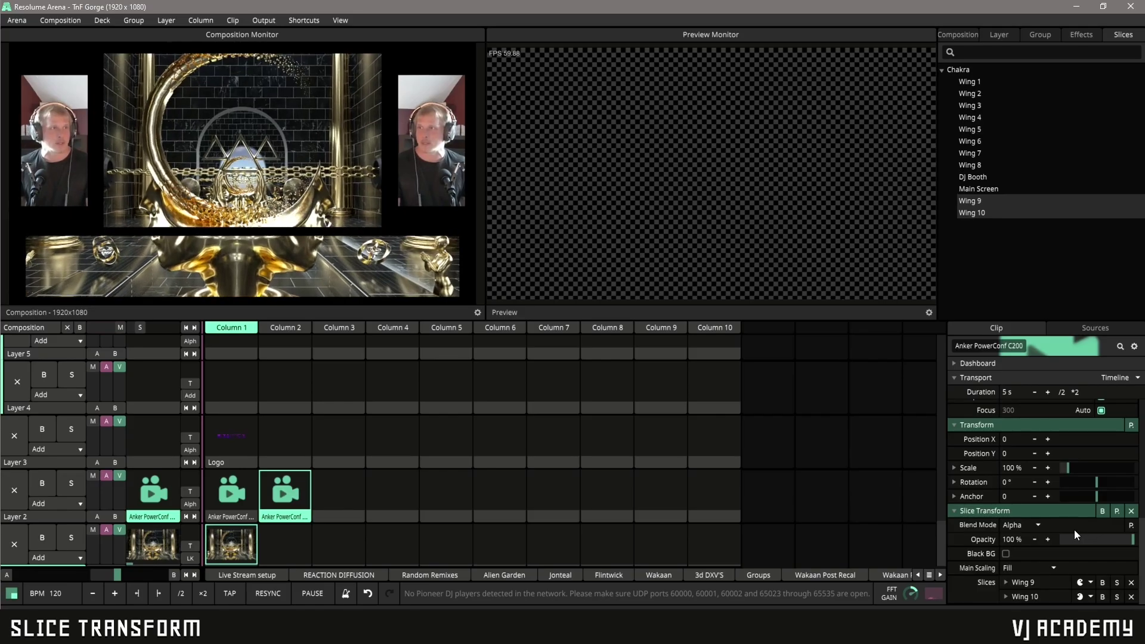
key("ctrl+z")
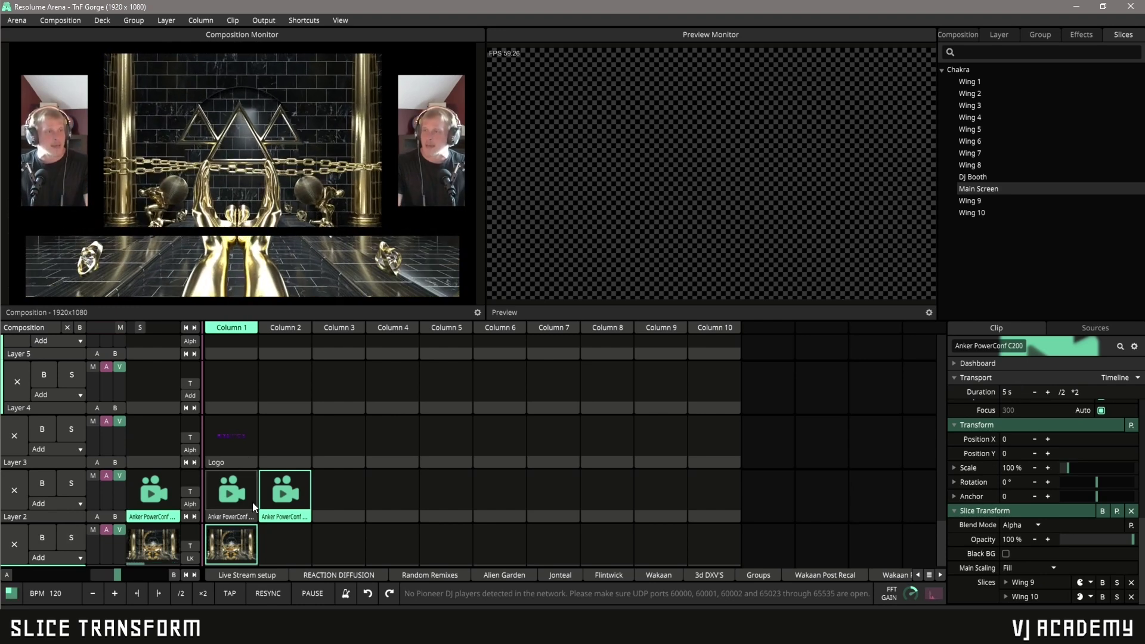
- Play the Column 1 Logo clip and restrict it to the DJ Booth slice
left_click(232, 463)
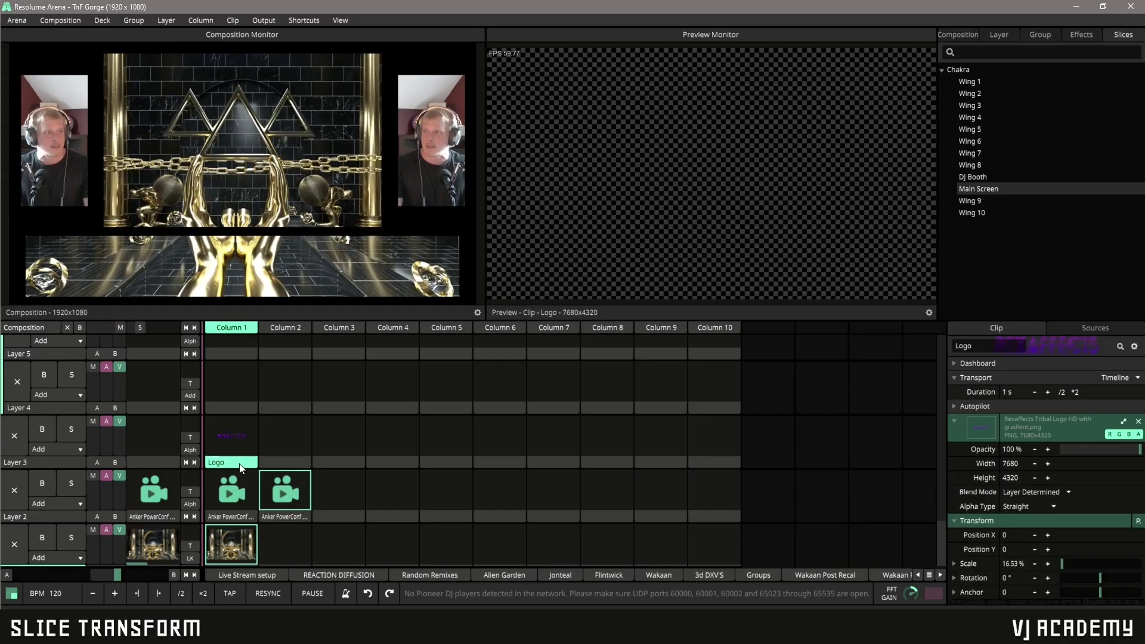
left_click(230, 434)
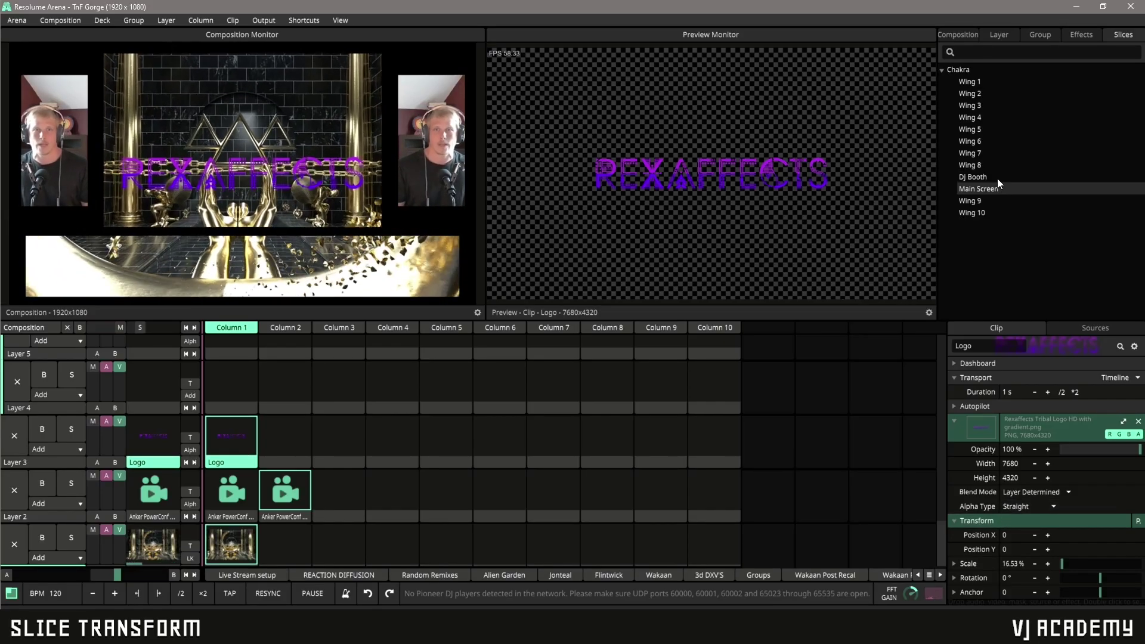
left_click(1022, 173)
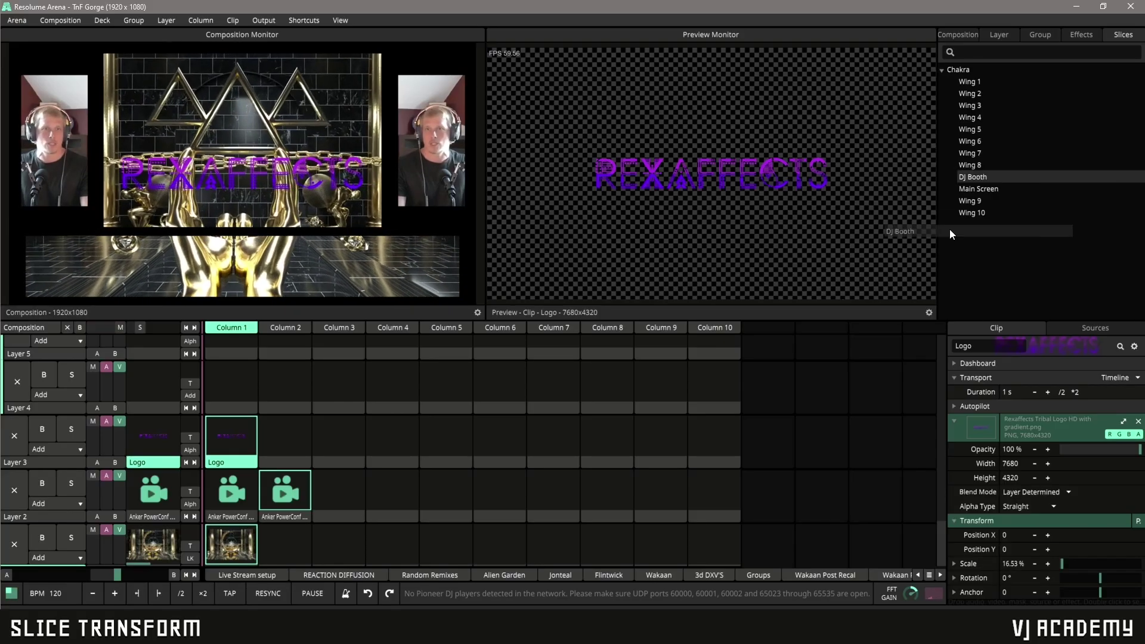
left_click_drag(539, 320, 234, 495)
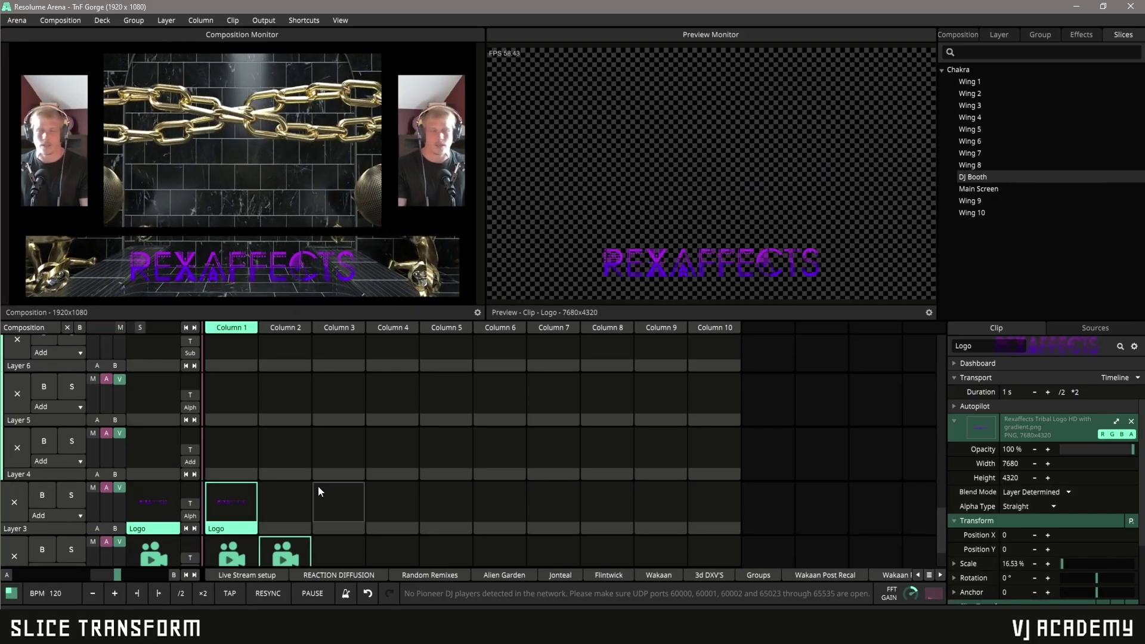
- Copy the Logo clip to Column 2, limit it to Main Screen, and replay the Column 1 Logo
scroll(1025, 520, "down", 2)
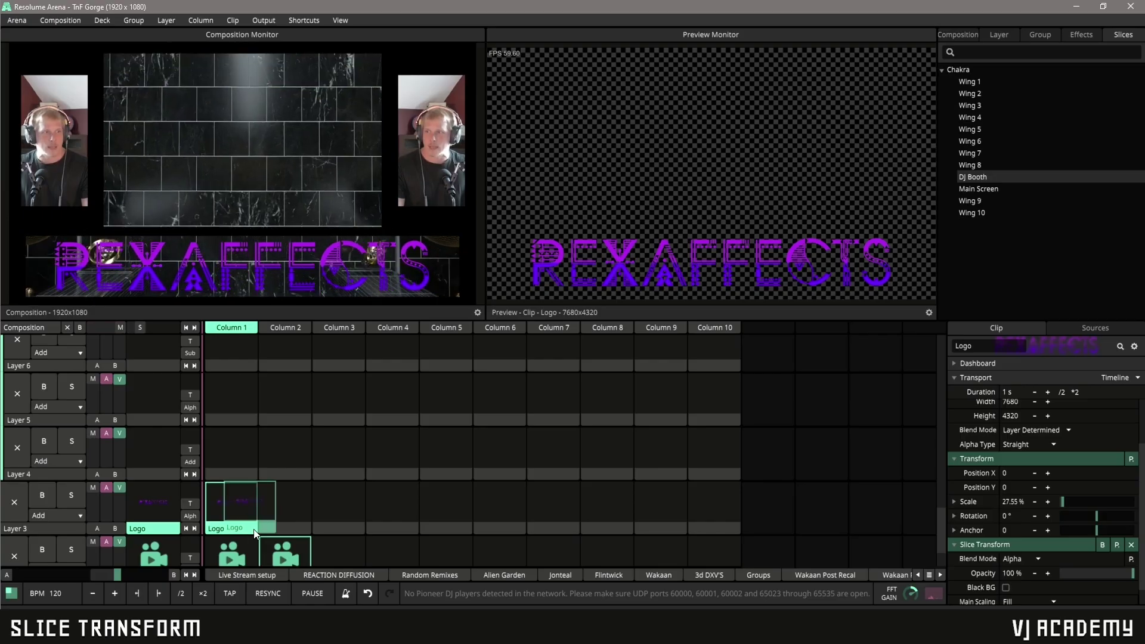
left_click_drag(255, 532, 293, 527)
scroll(975, 495, "up", 2)
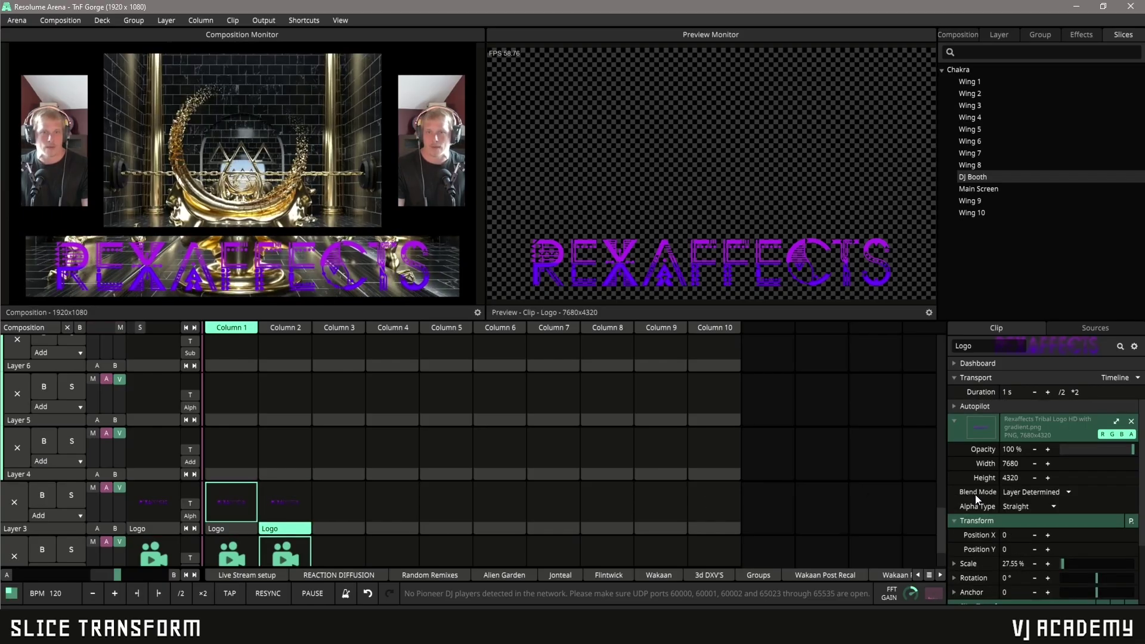
scroll(1033, 552, "down", 2)
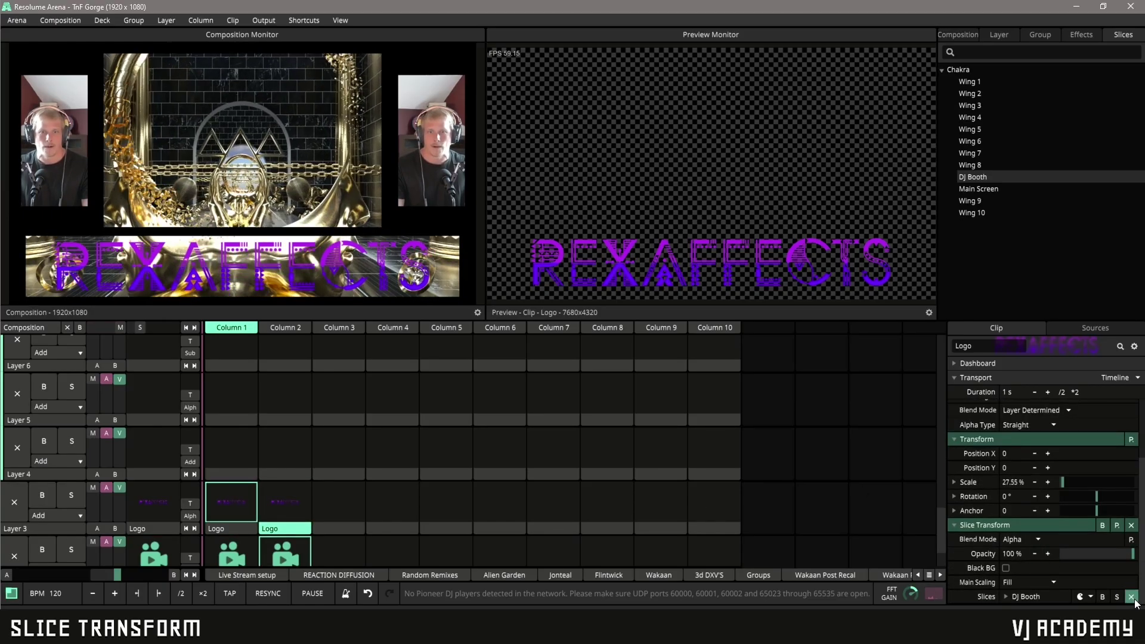
left_click_drag(1014, 189, 1063, 356)
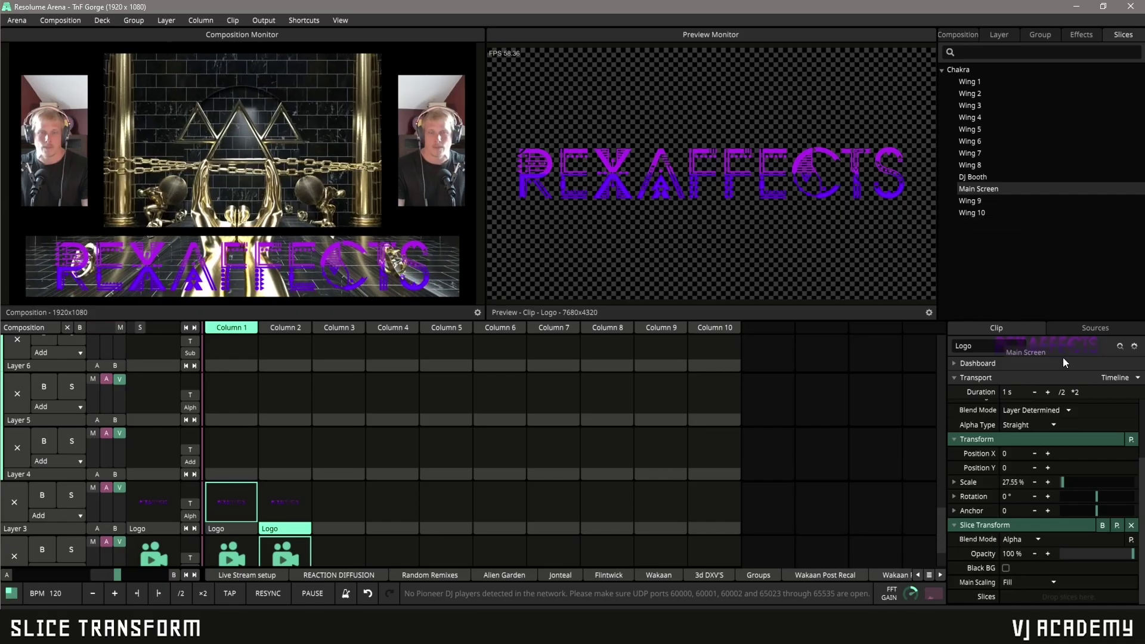
left_click_drag(1036, 598, 1037, 599)
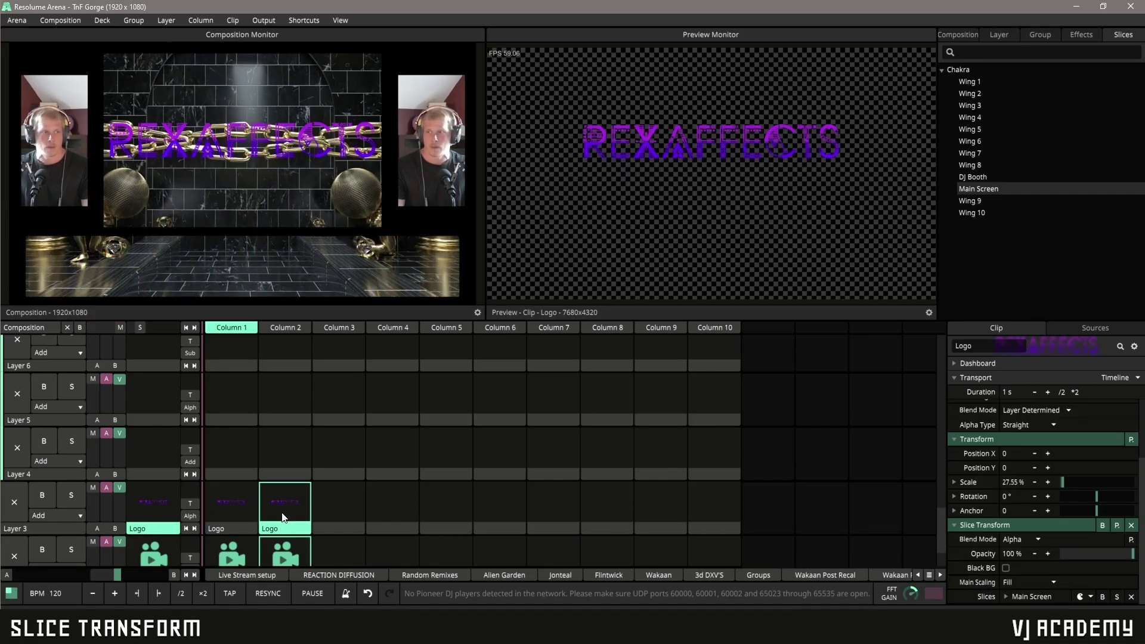
left_click(252, 518)
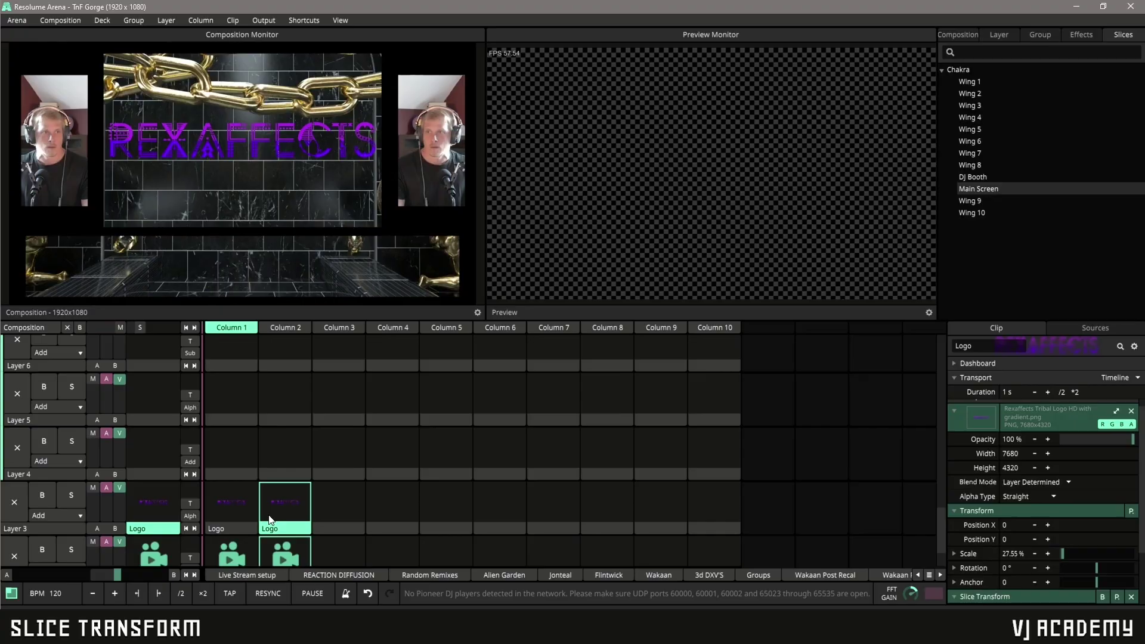
left_click(239, 512)
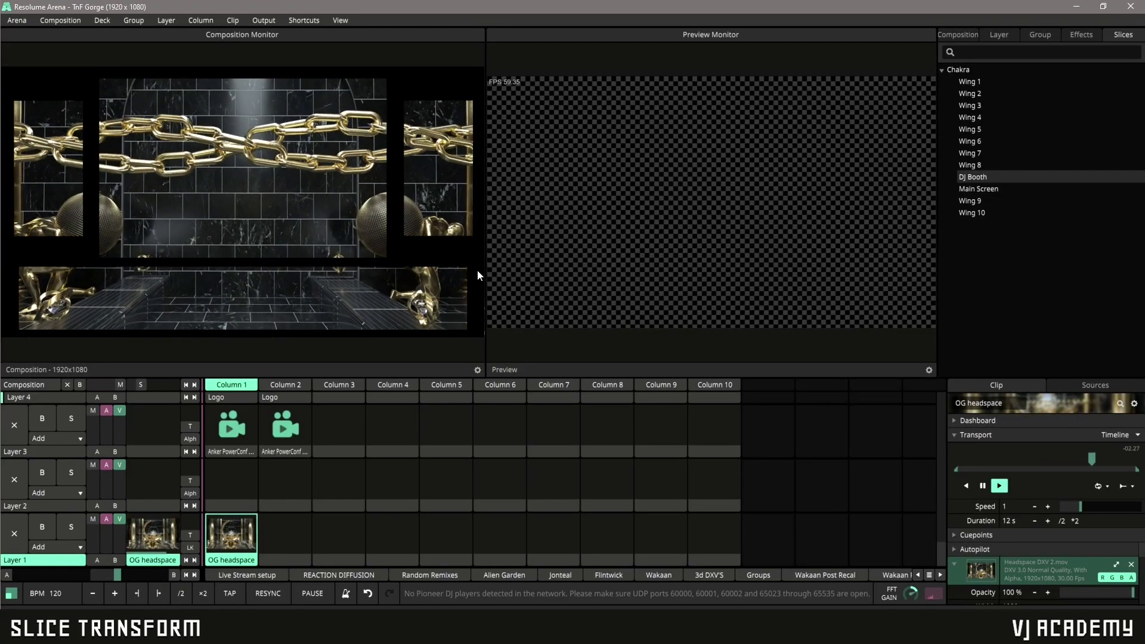
- Reopen Advanced Output and duplicate the Main Screen slice as Main Screen 2
key("ctrl+shift+a")
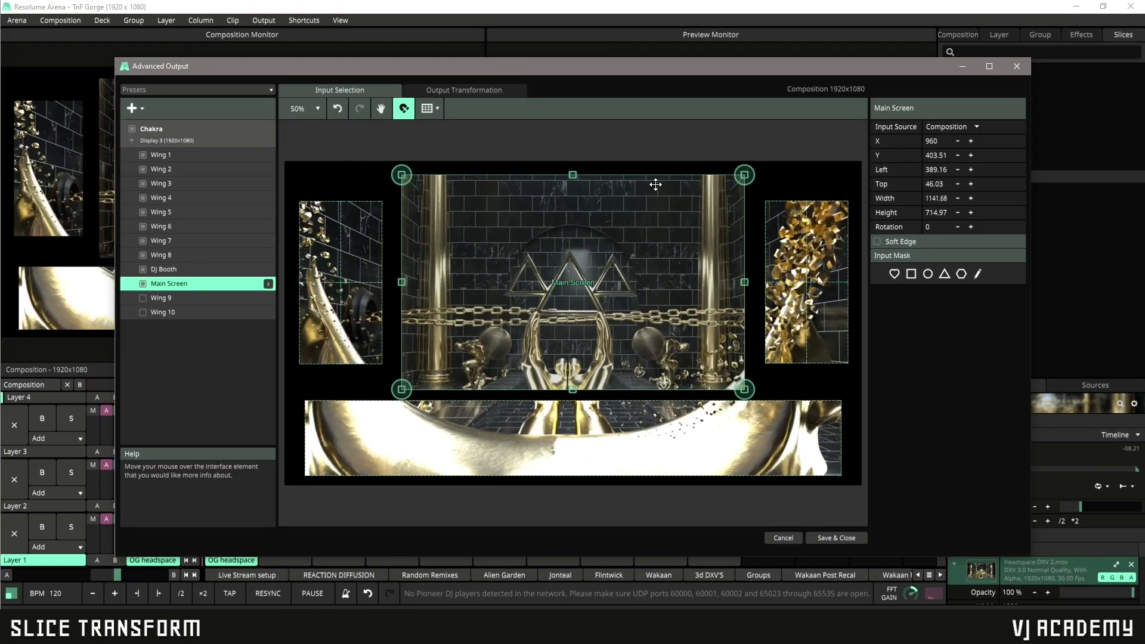
left_click(335, 457)
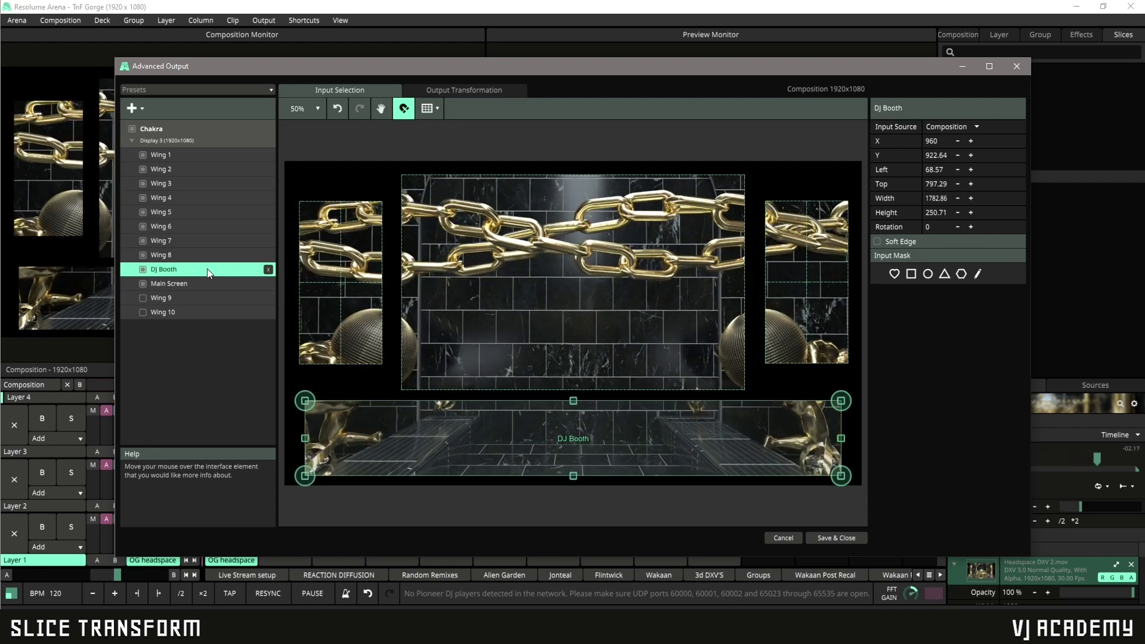
left_click(182, 281)
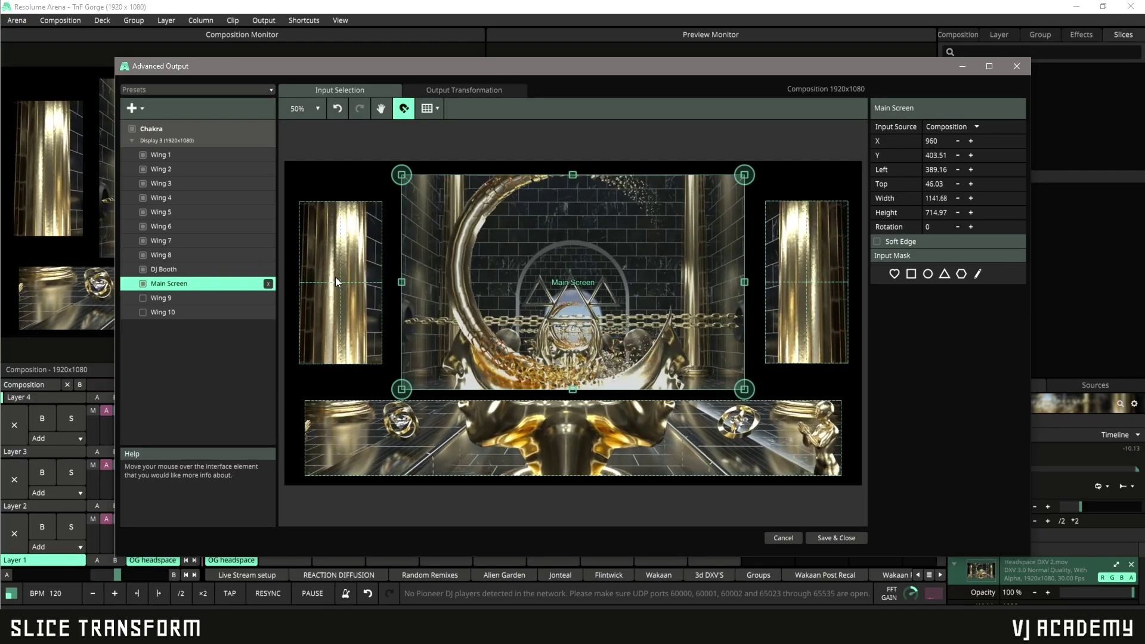
key("ctrl+d")
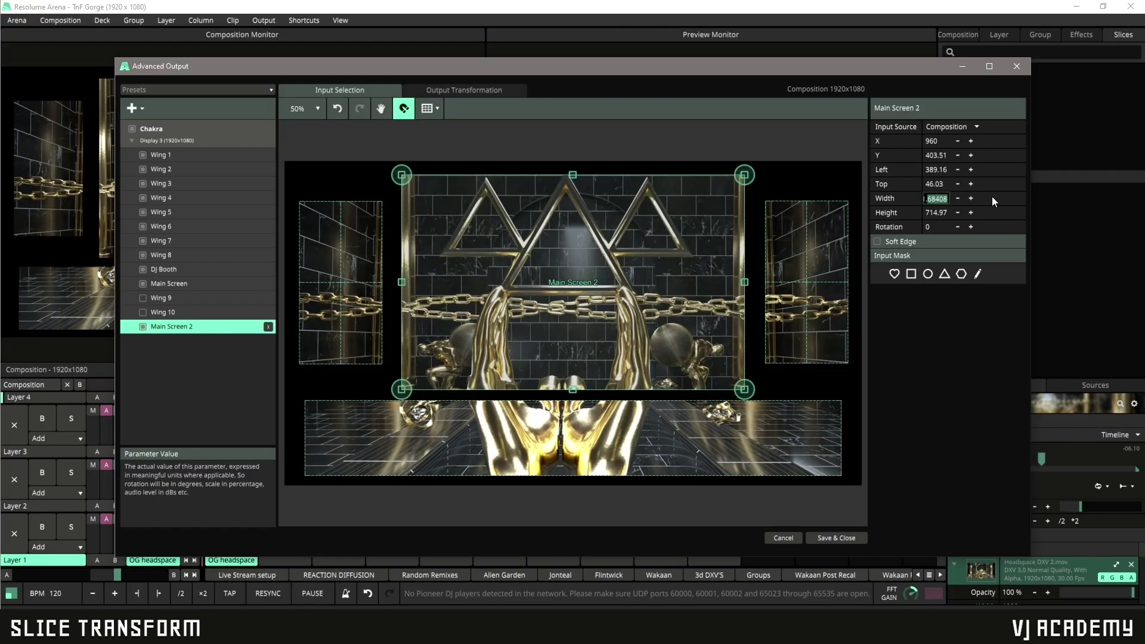
- Halve Main Screen 2's width (/2) and place a Main Screen 3 copy on the right half
key("End")
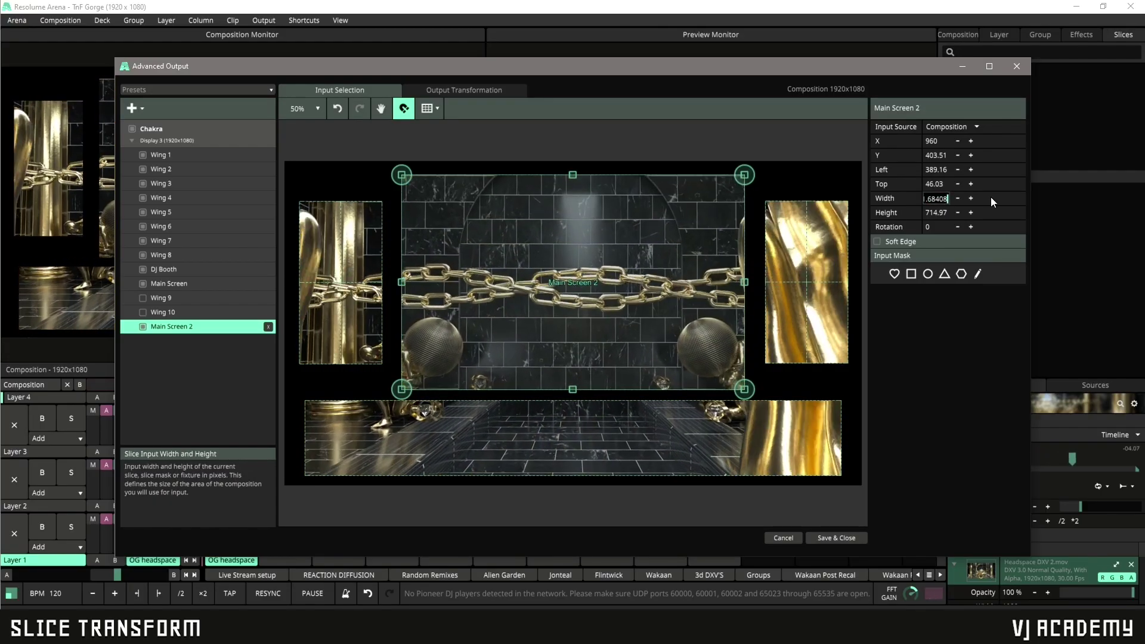
type("/2")
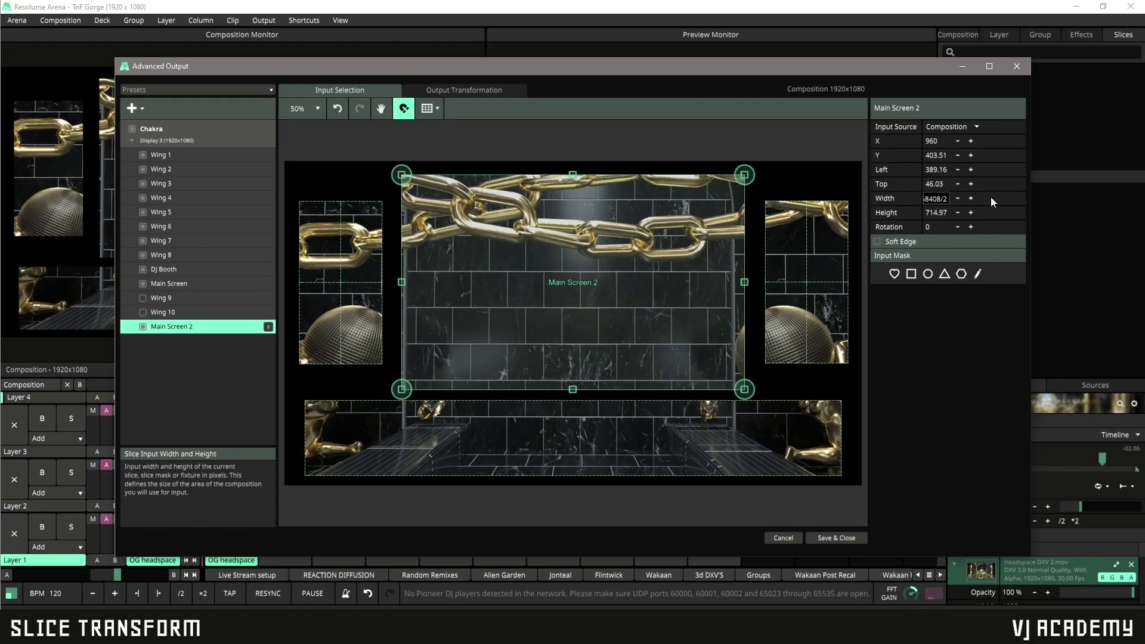
key("Return")
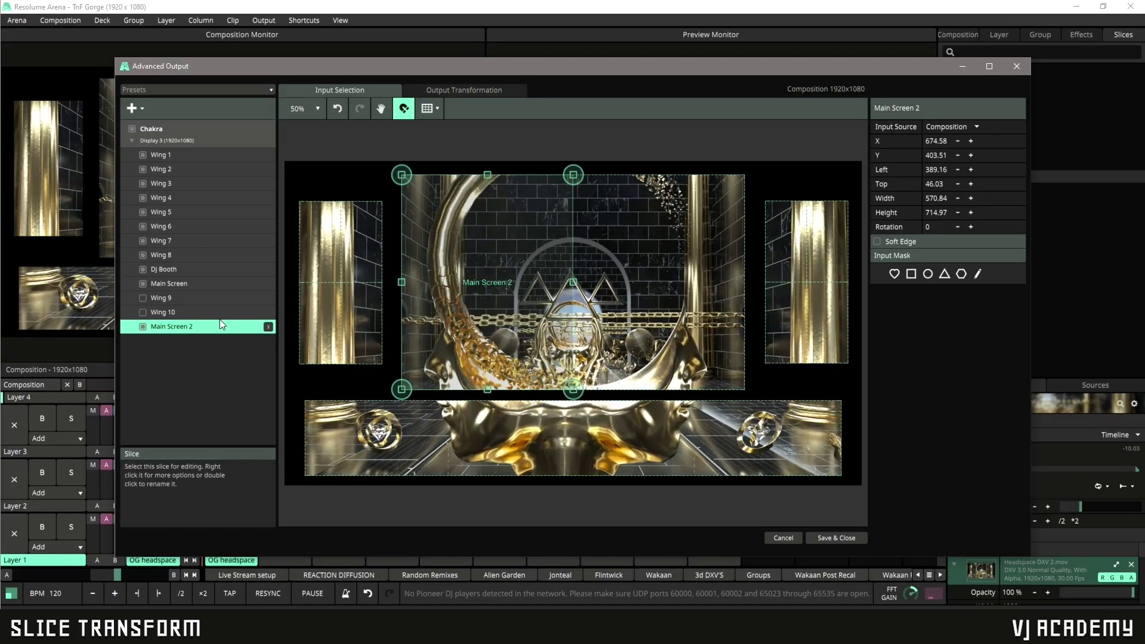
key("ctrl+d")
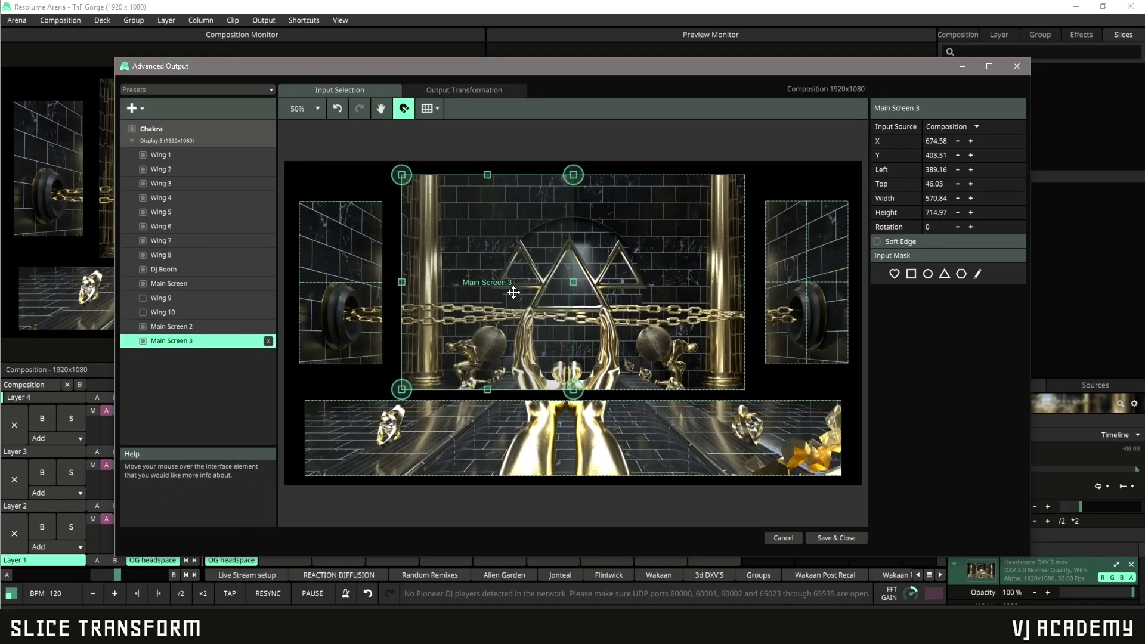
left_click_drag(571, 286, 657, 285)
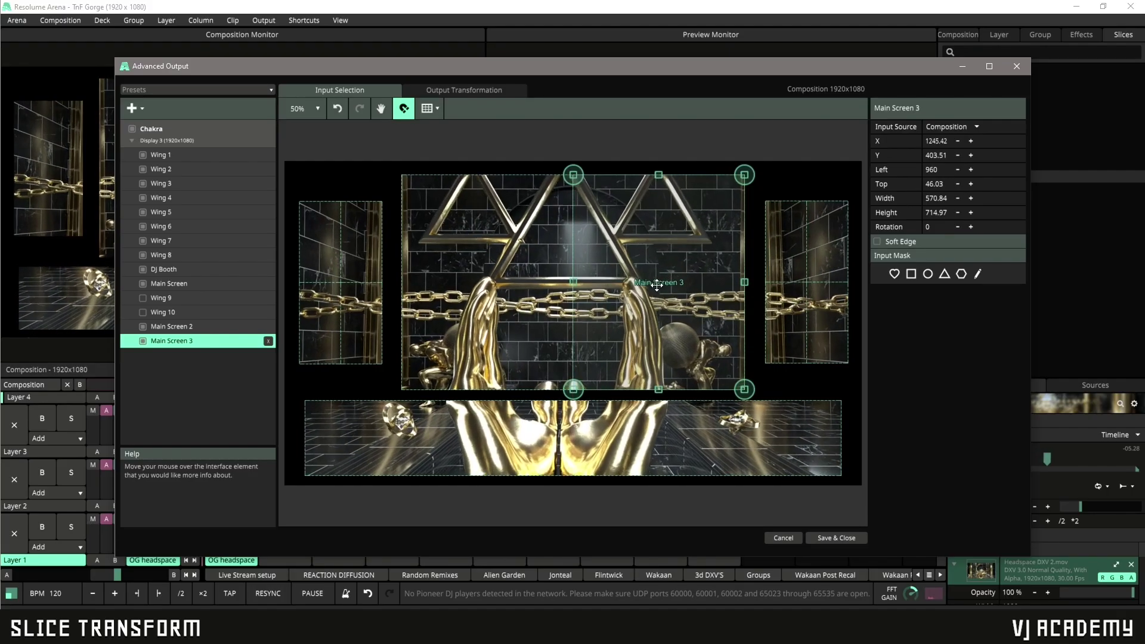
left_click(191, 270)
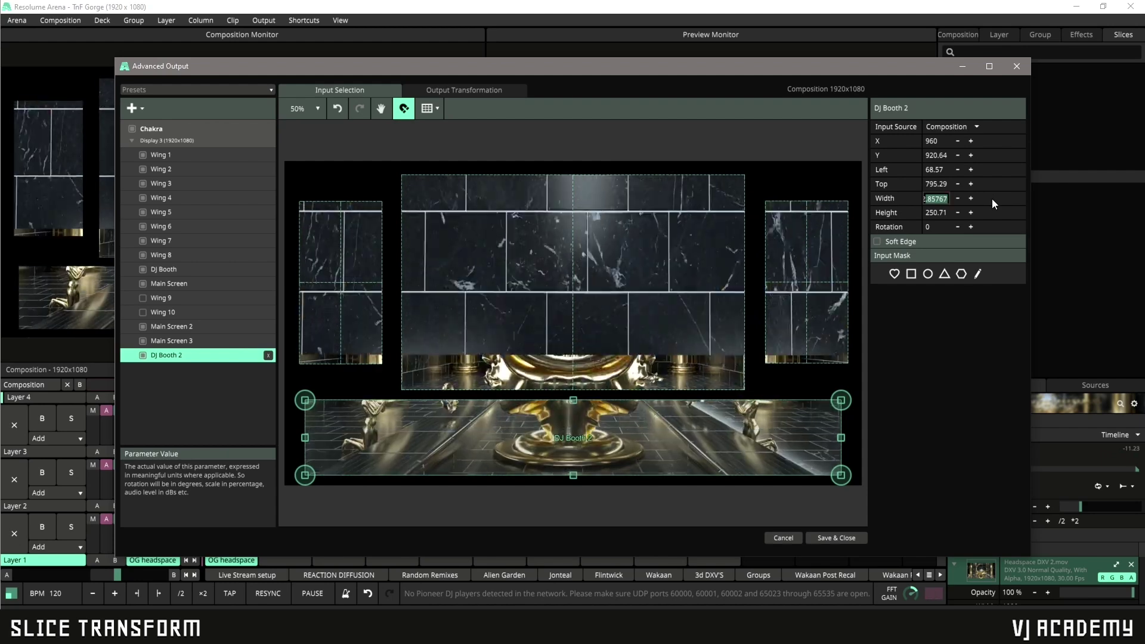
- Cut DJ Booth 2 to a third width (/3) at the left, with copies DJ Booth 3 centre and 4 right
type("/3")
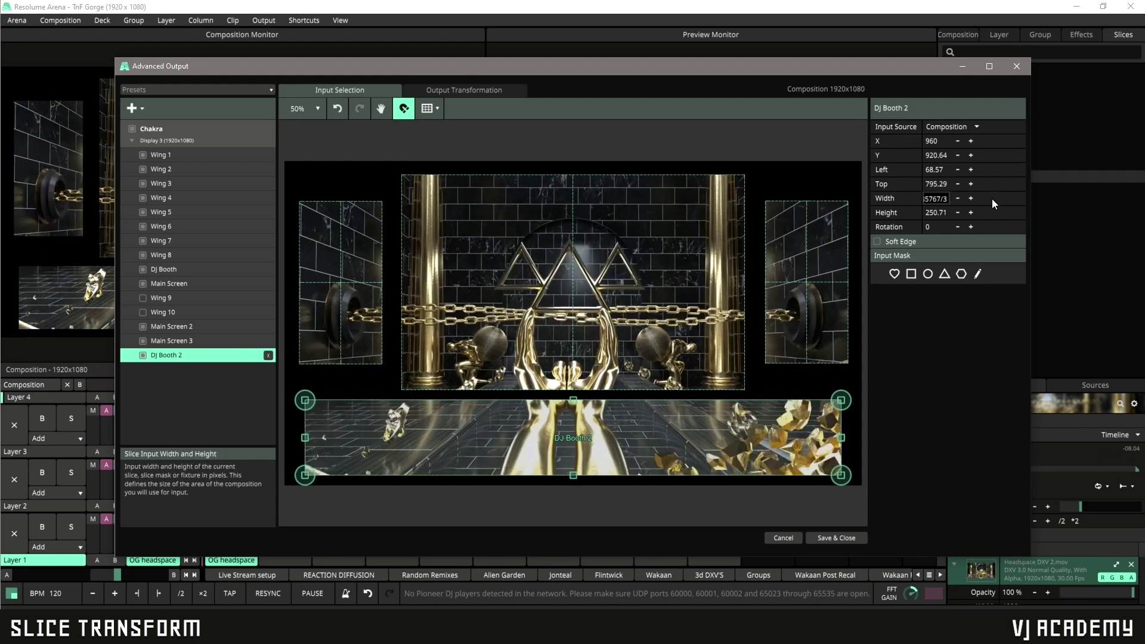
key("Return")
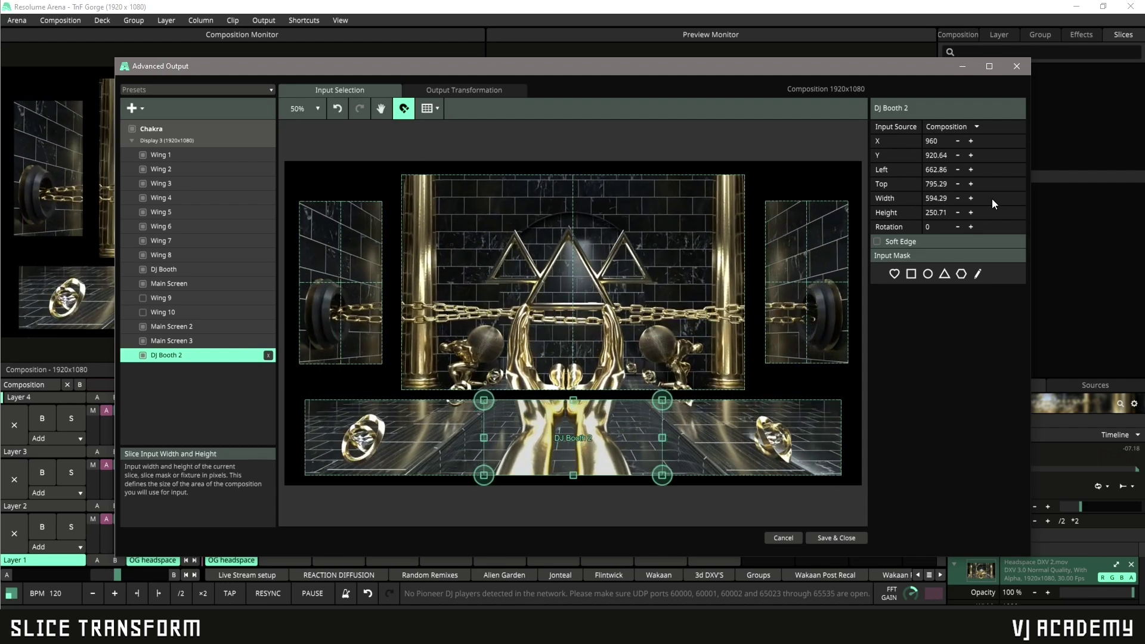
left_click_drag(627, 411, 430, 445)
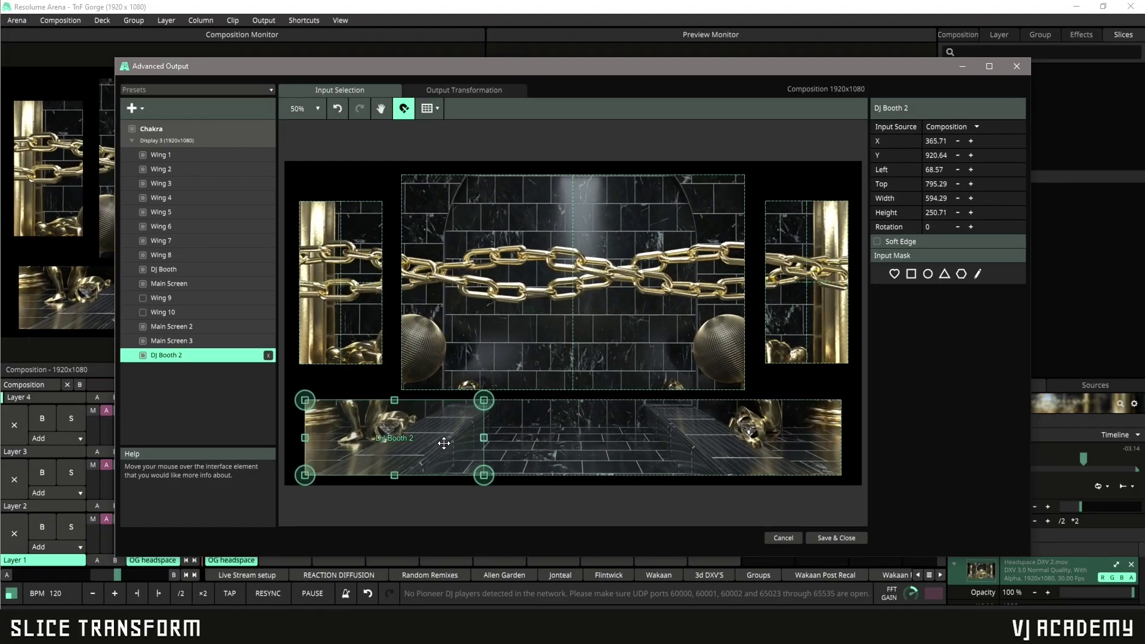
key("ctrl+d")
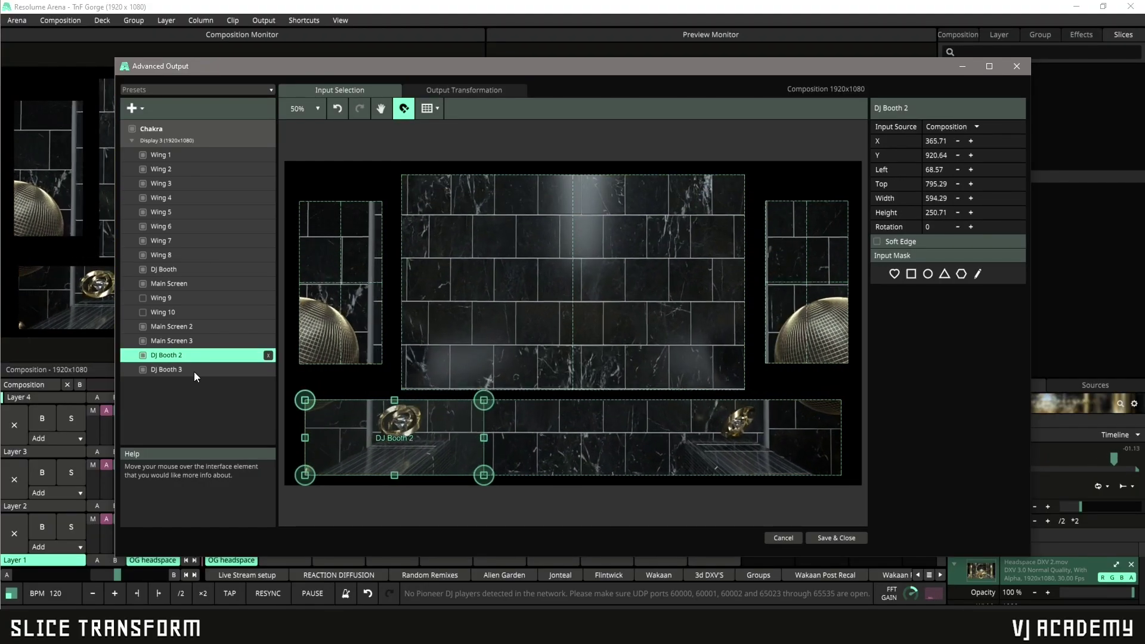
left_click_drag(407, 442, 582, 431)
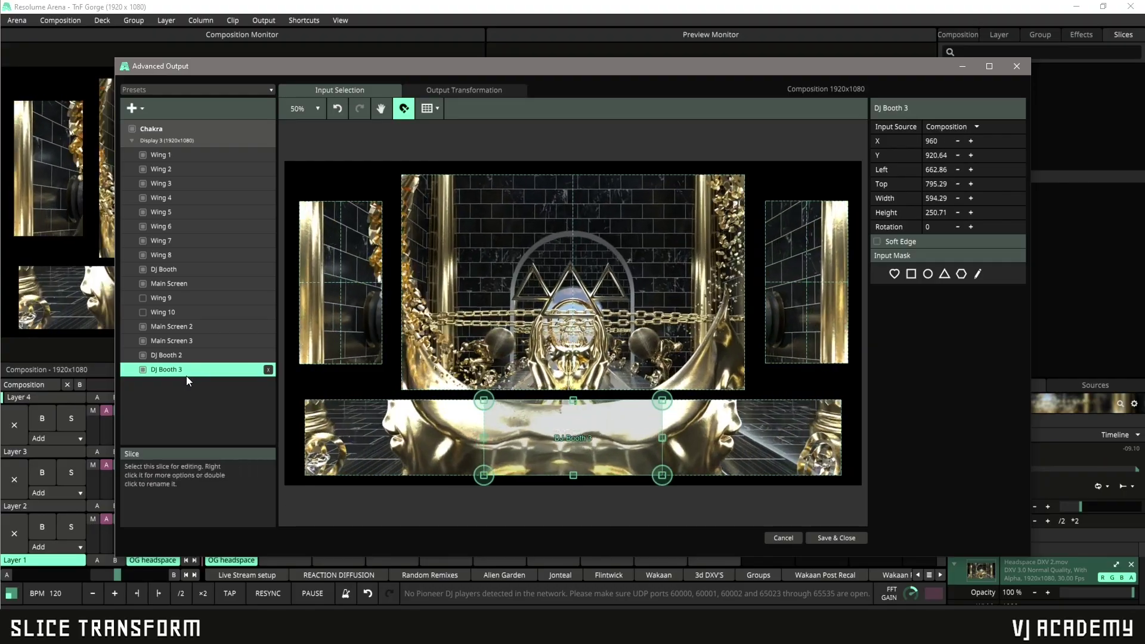
key("ctrl+d")
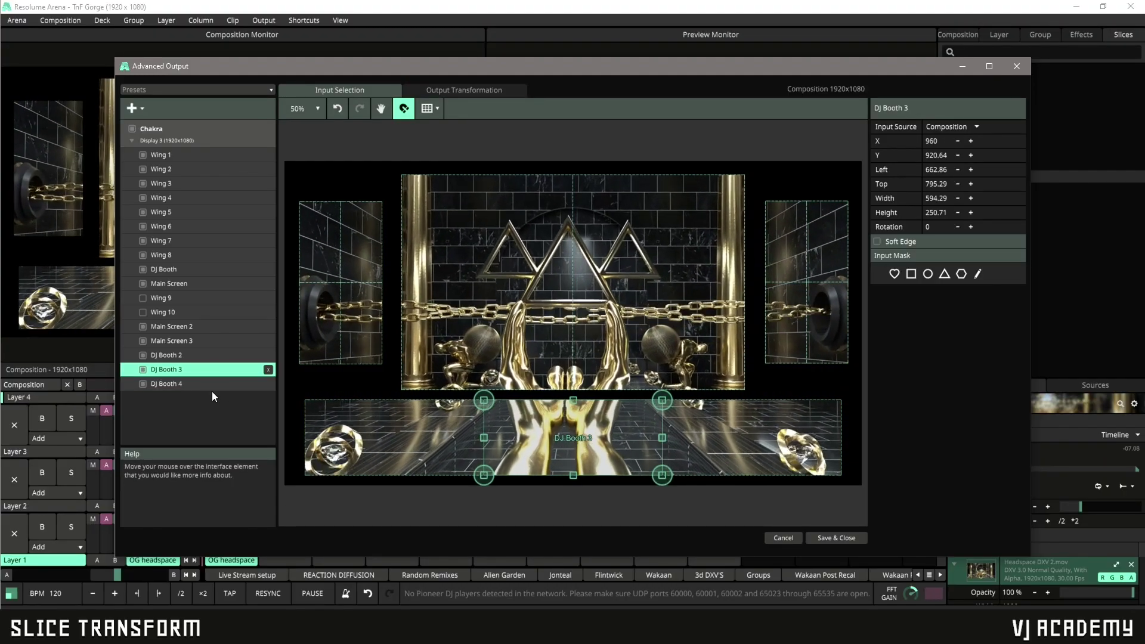
left_click_drag(583, 446, 772, 457)
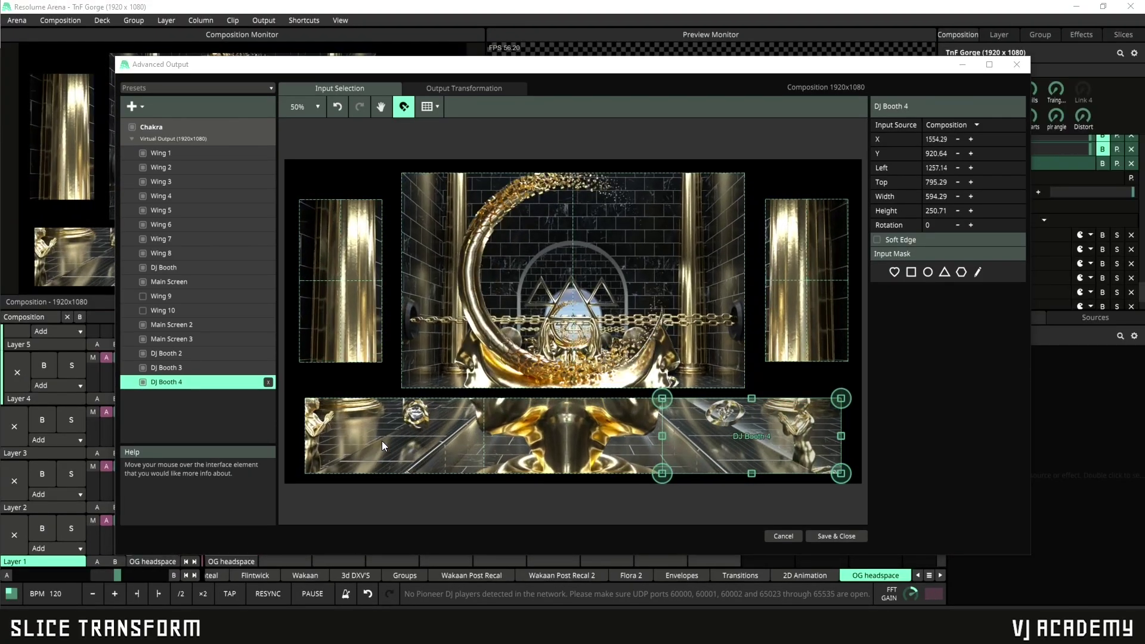
- Match Wing 1 through Main Screen's output shapes to their input shapes, then Save & Close
left_click(184, 326, "shift")
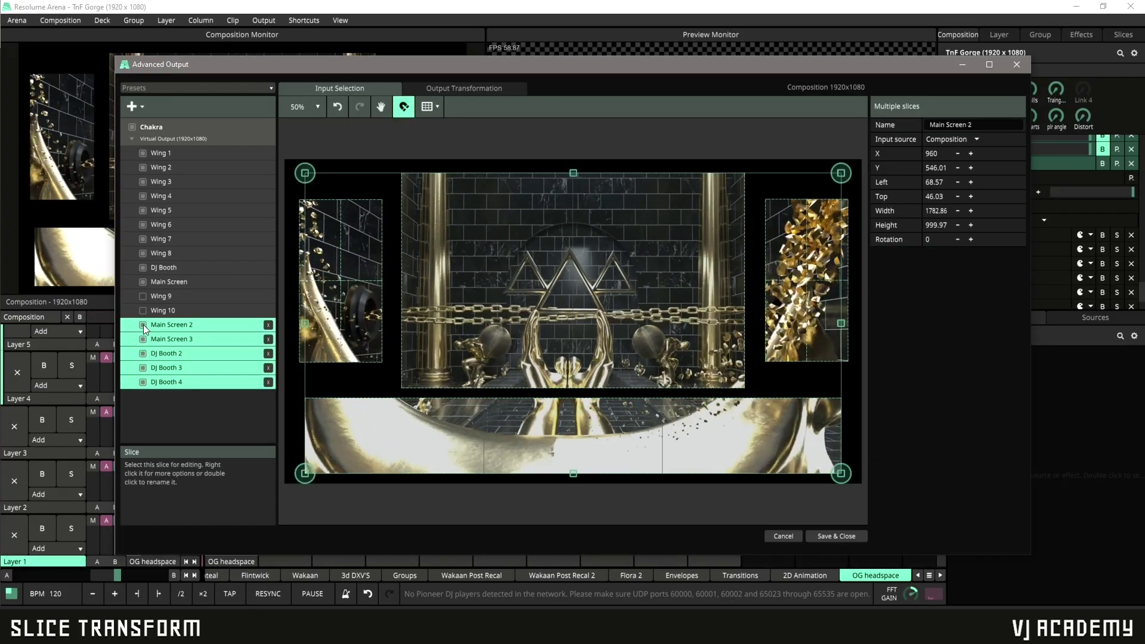
left_click(188, 328)
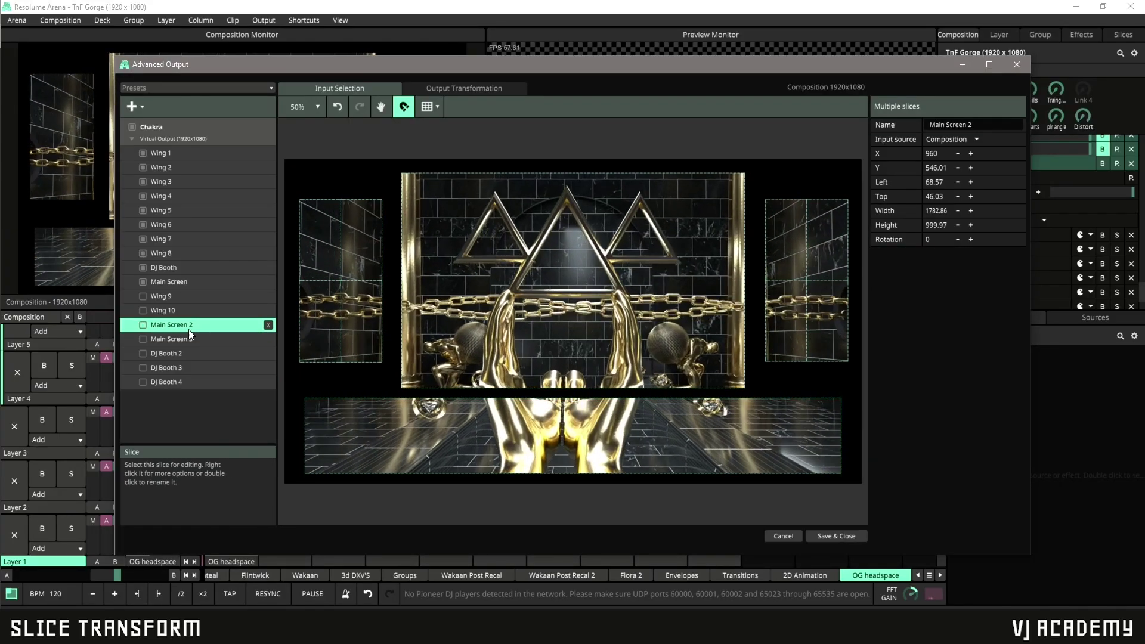
left_click(179, 154)
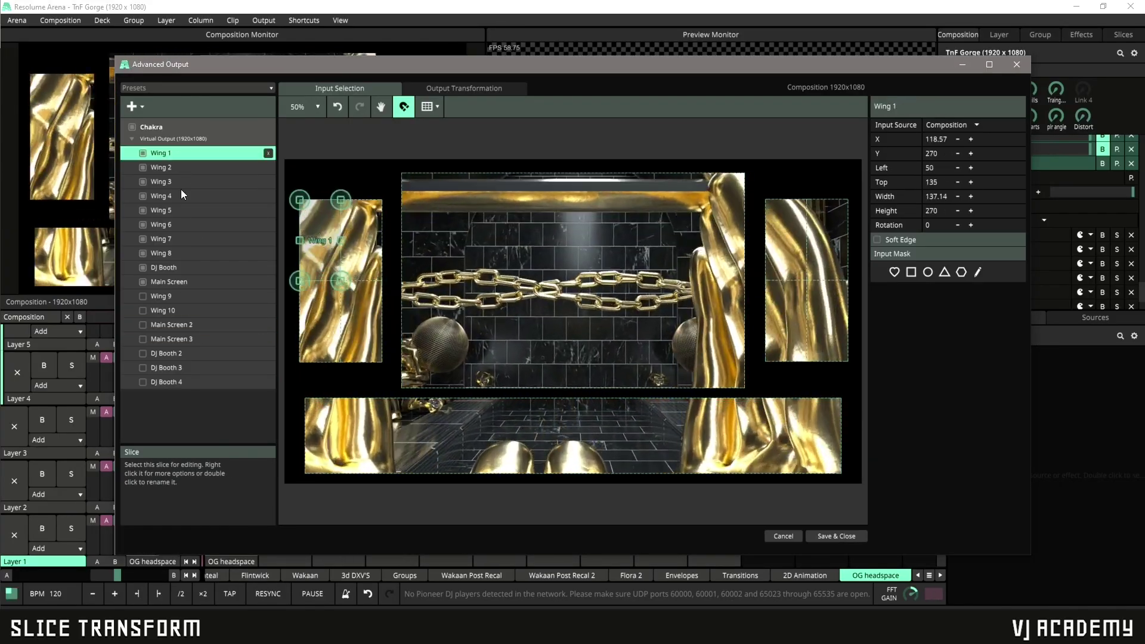
left_click(191, 382, "shift")
left_click(460, 89)
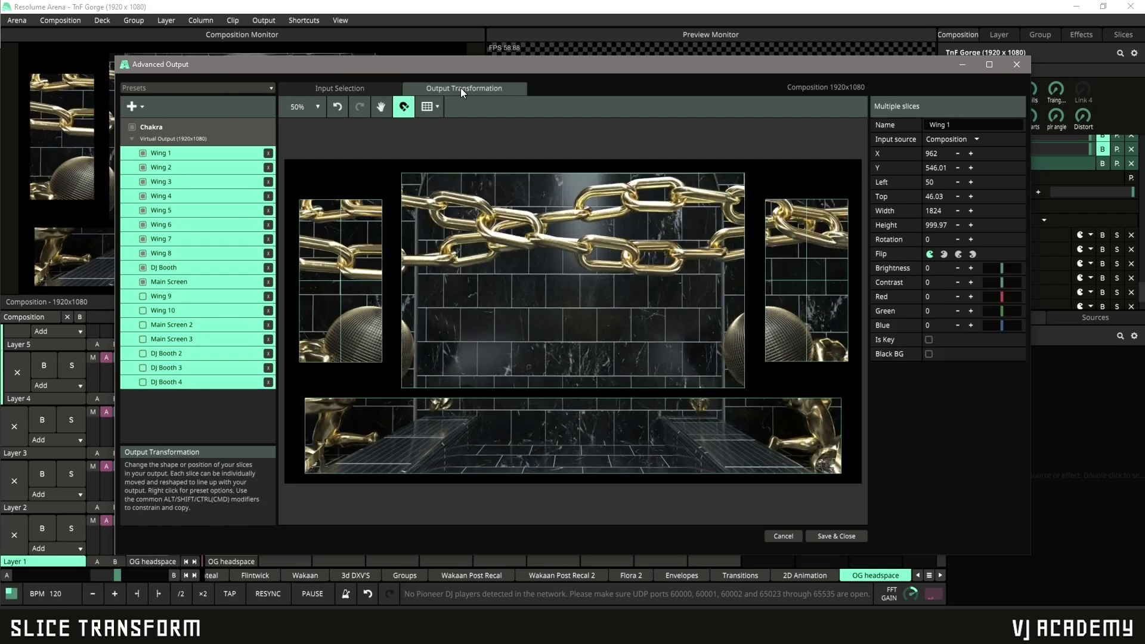
right_click(514, 281)
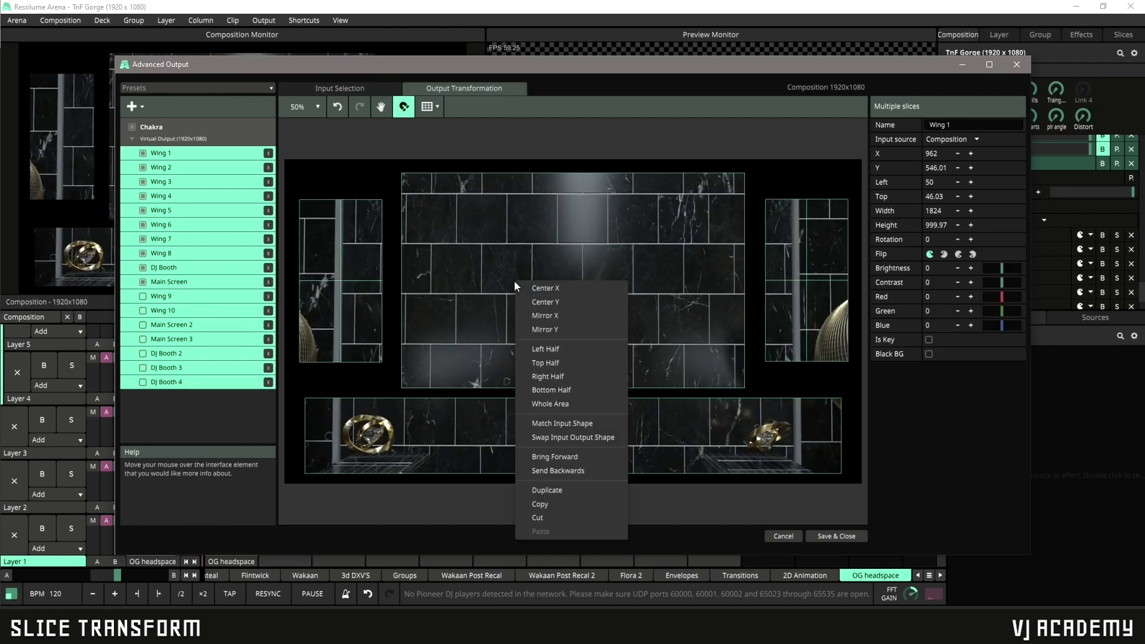
left_click(552, 423)
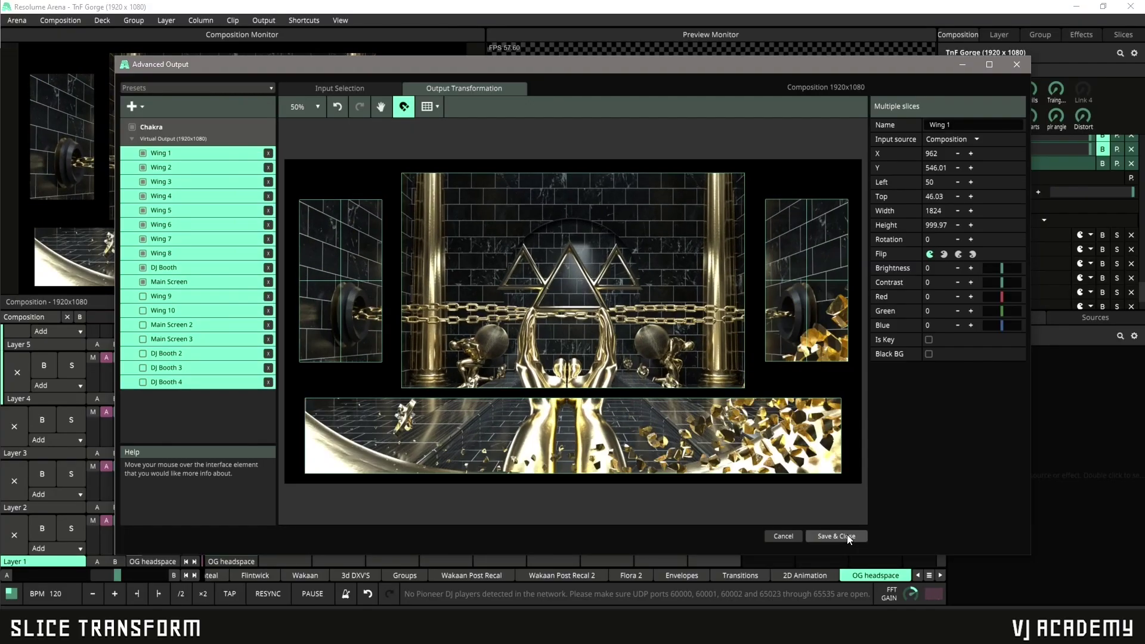
left_click(848, 536)
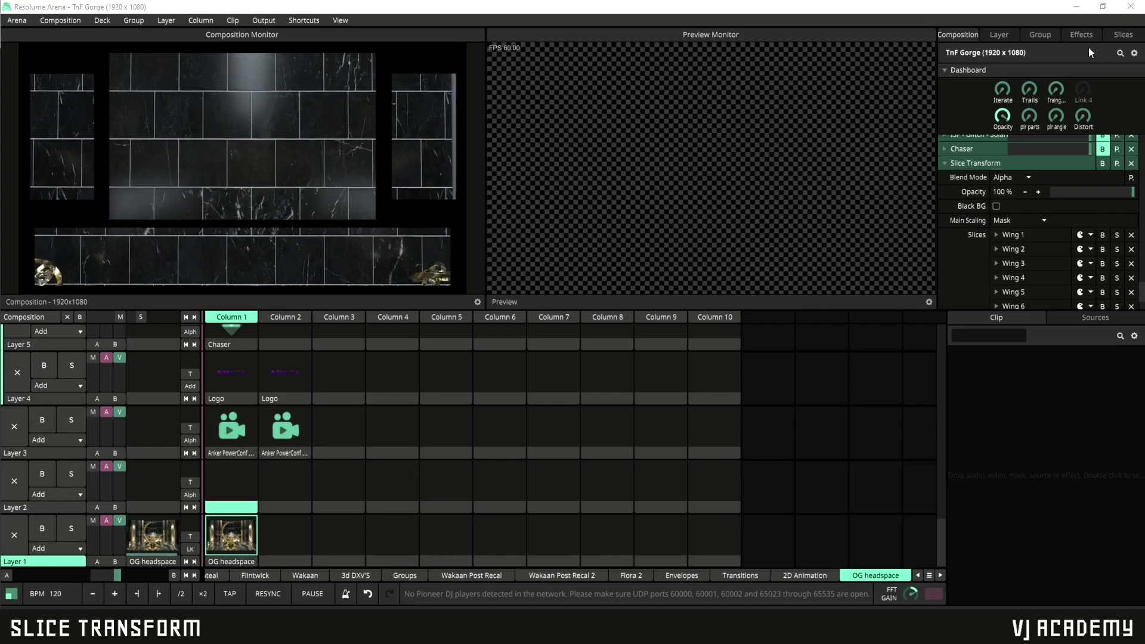
- Show the Slices list in the browser and select DJ Booth, then Main Screen 2
left_click(1117, 36)
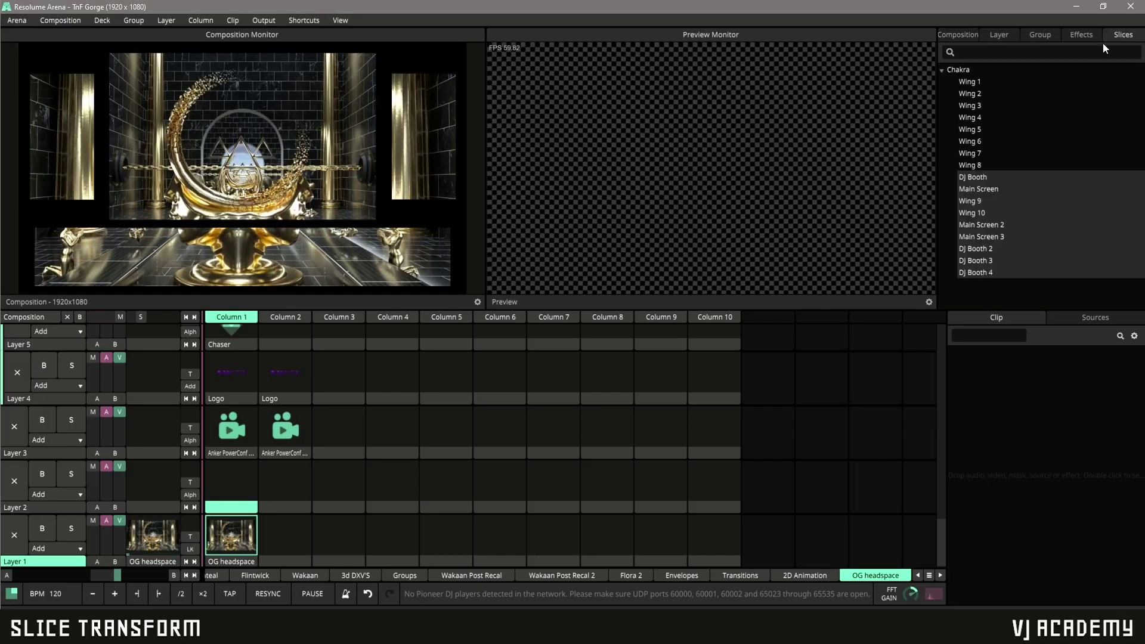
left_click(987, 179)
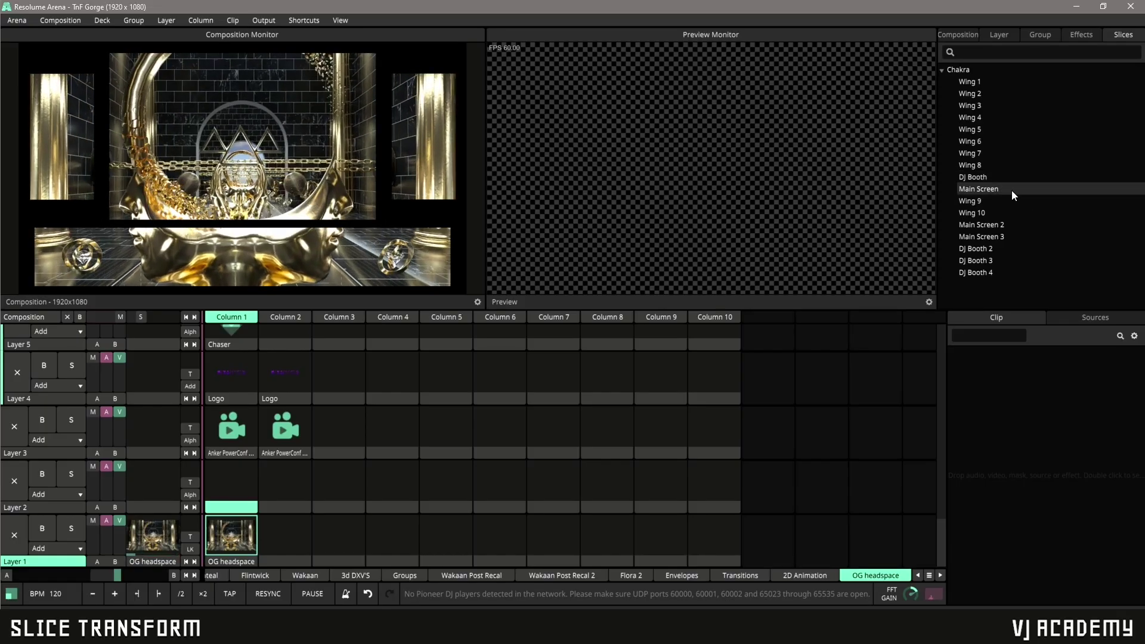
left_click(1000, 225)
- Drop Main Screen 2 and 3 into Layer 2, Column 1 as a Slice Transform clip and play it
left_click(1004, 236, "shift")
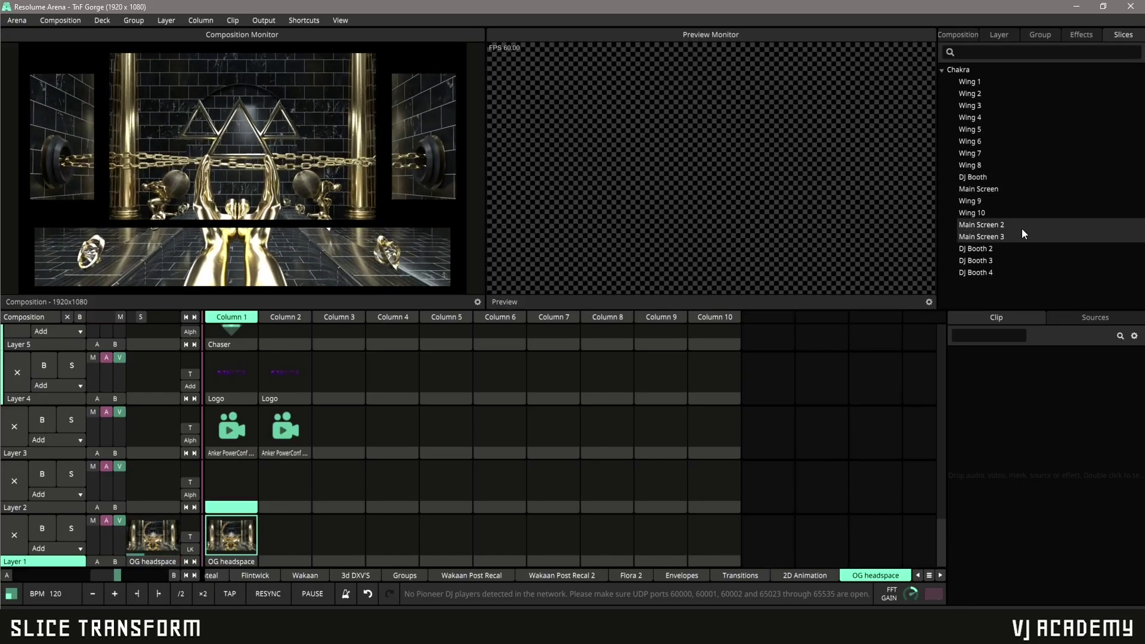
left_click_drag(1022, 228, 458, 467)
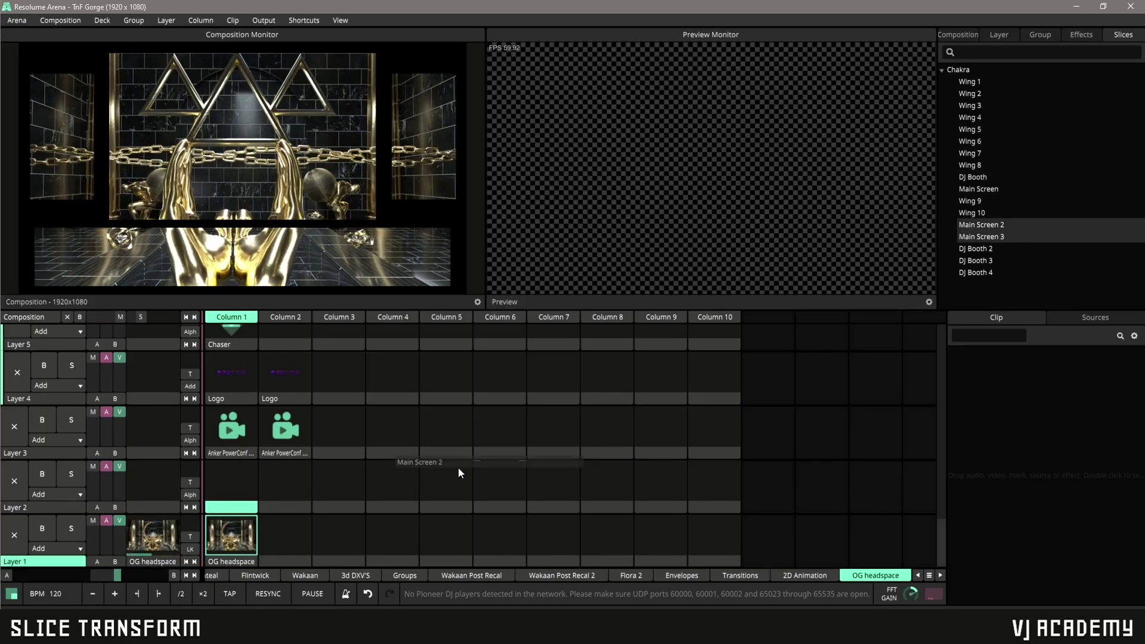
left_click(237, 484)
left_click(237, 481)
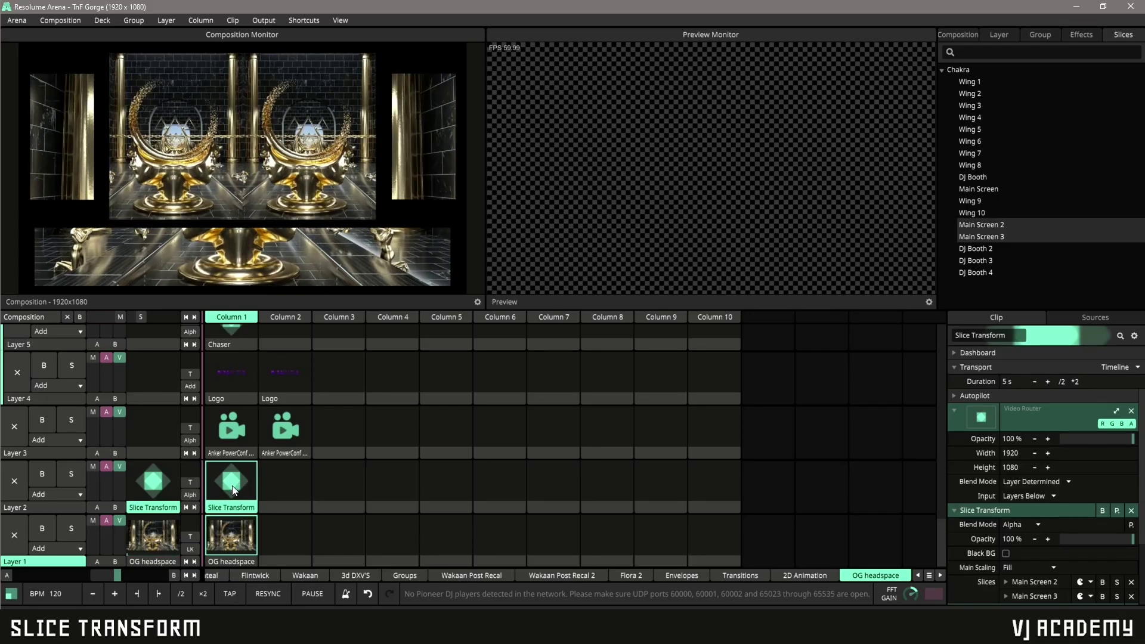
left_click(1082, 33)
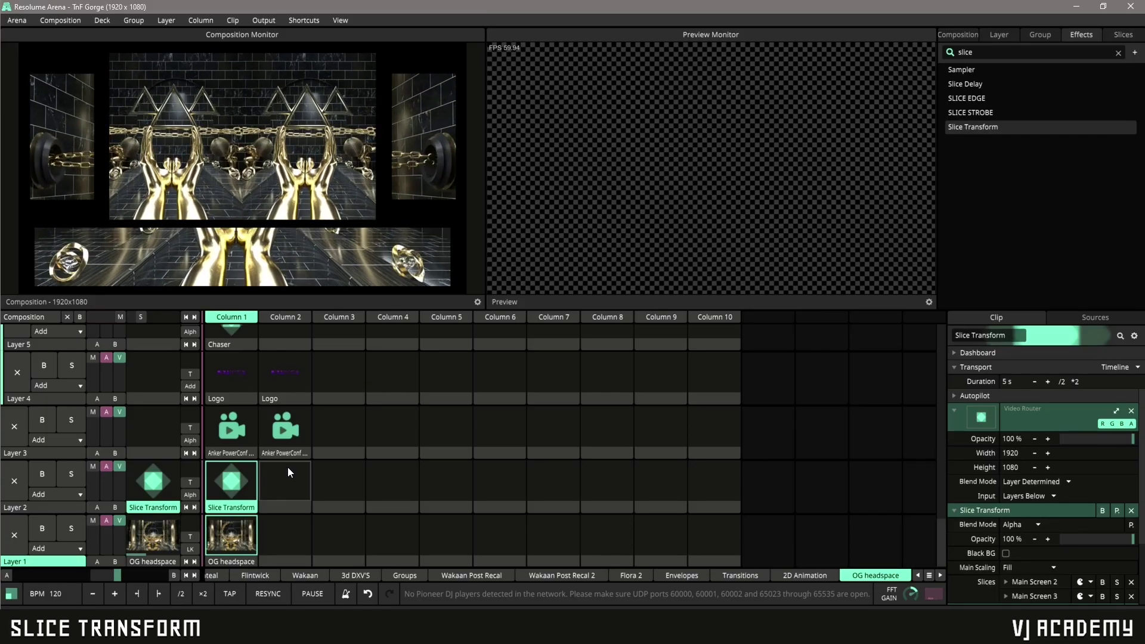
left_click(1122, 34)
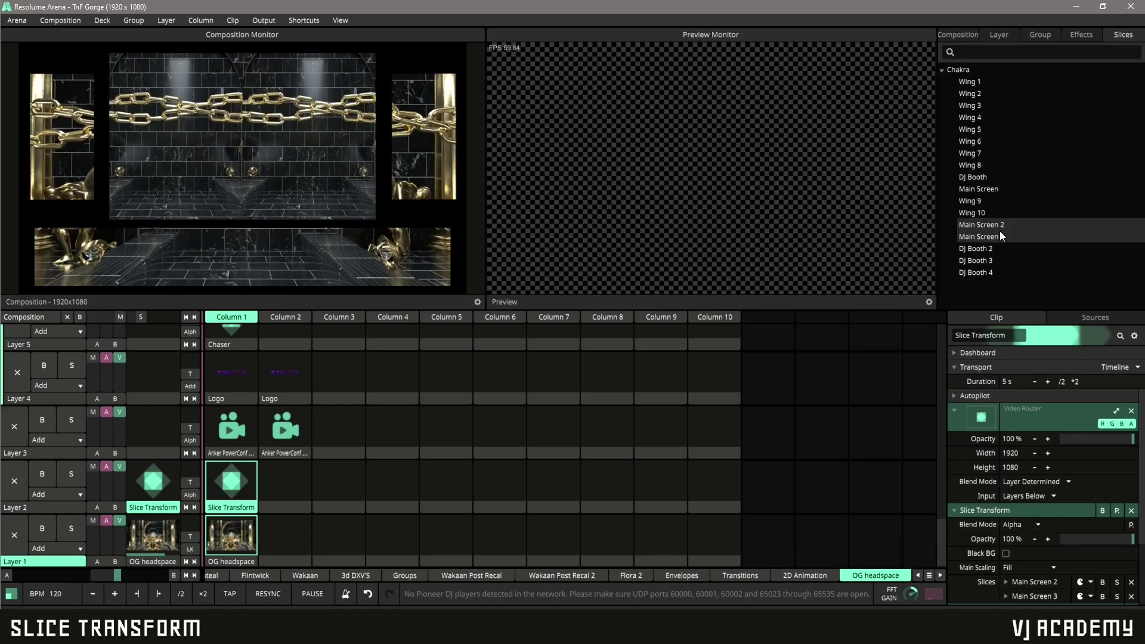
- Rename the Column 1 Slice Transform clip to 'Doubles Main'
left_click(235, 507)
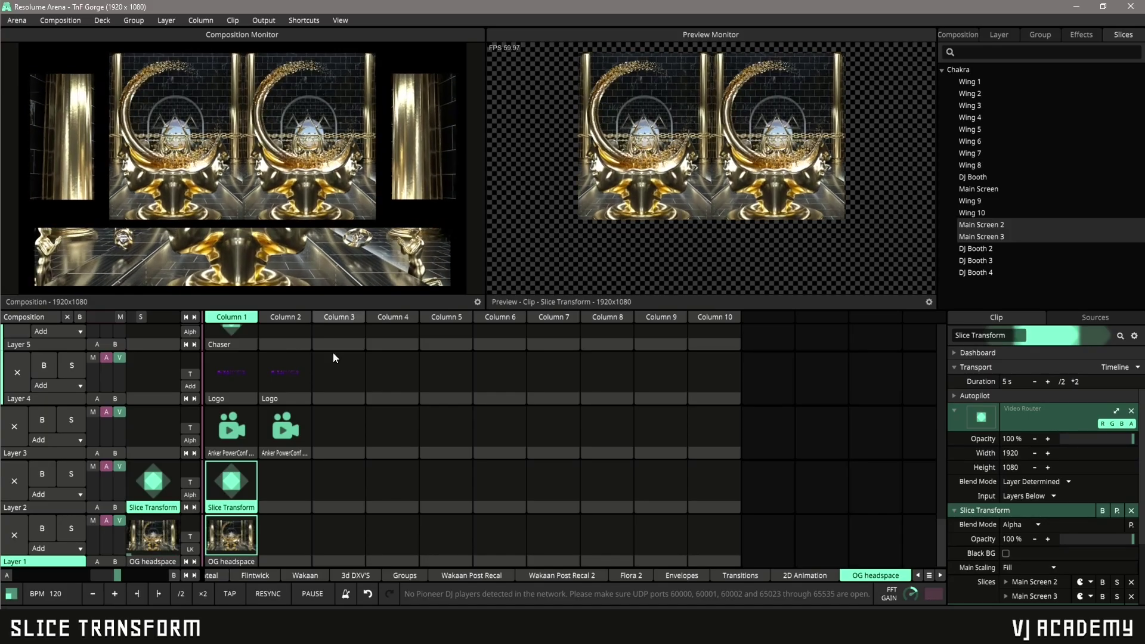
right_click(229, 506)
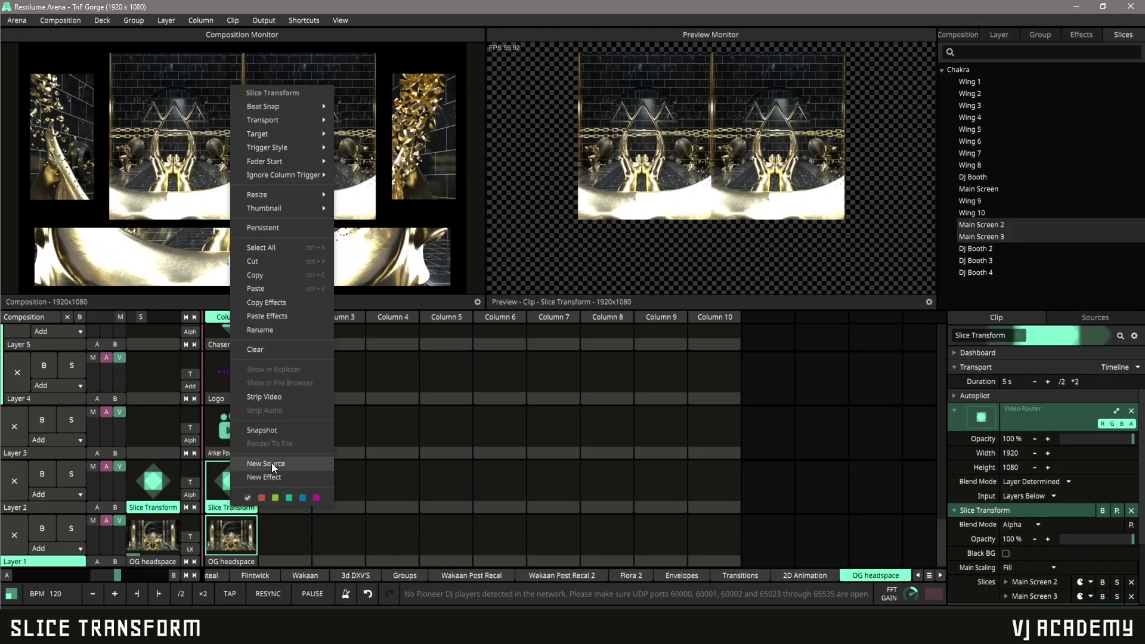
left_click(272, 331)
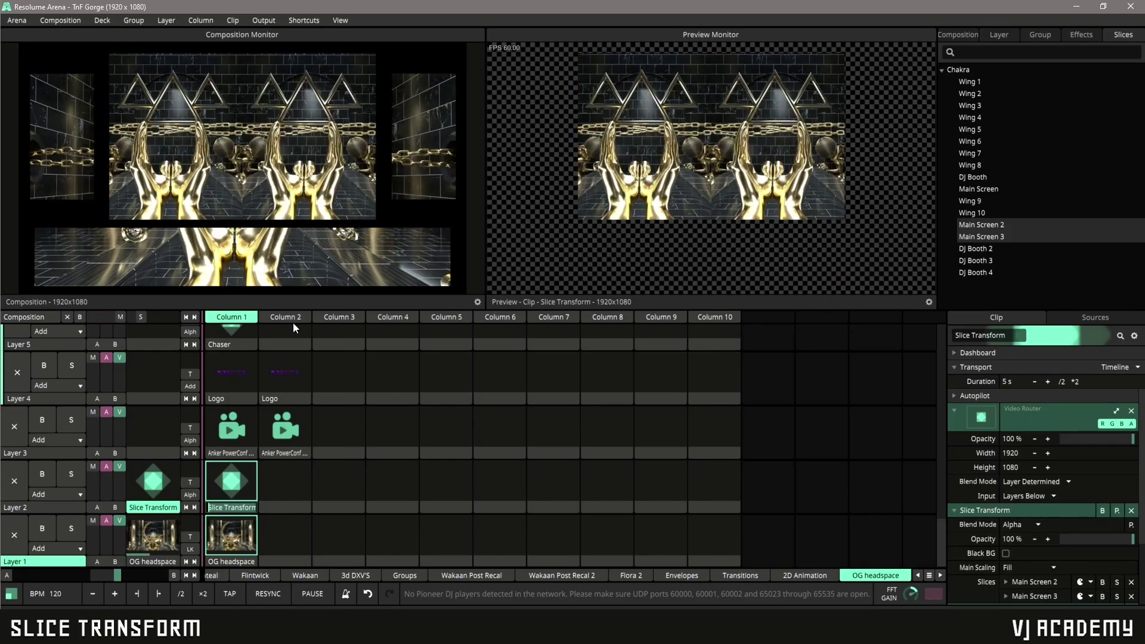
type("Doubles Main")
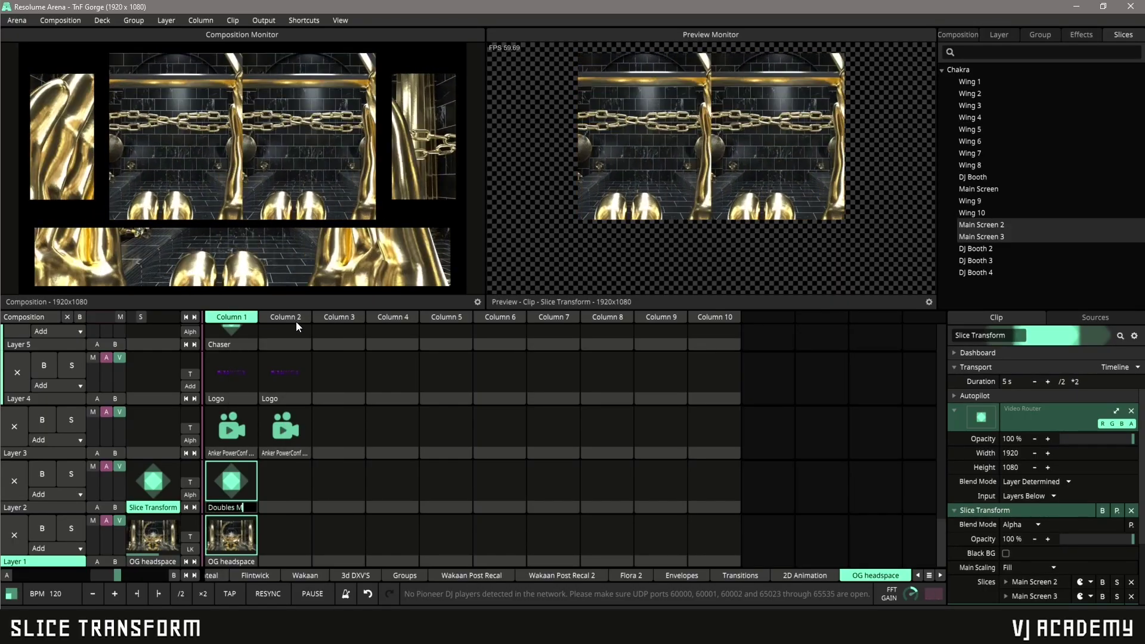
key("Return")
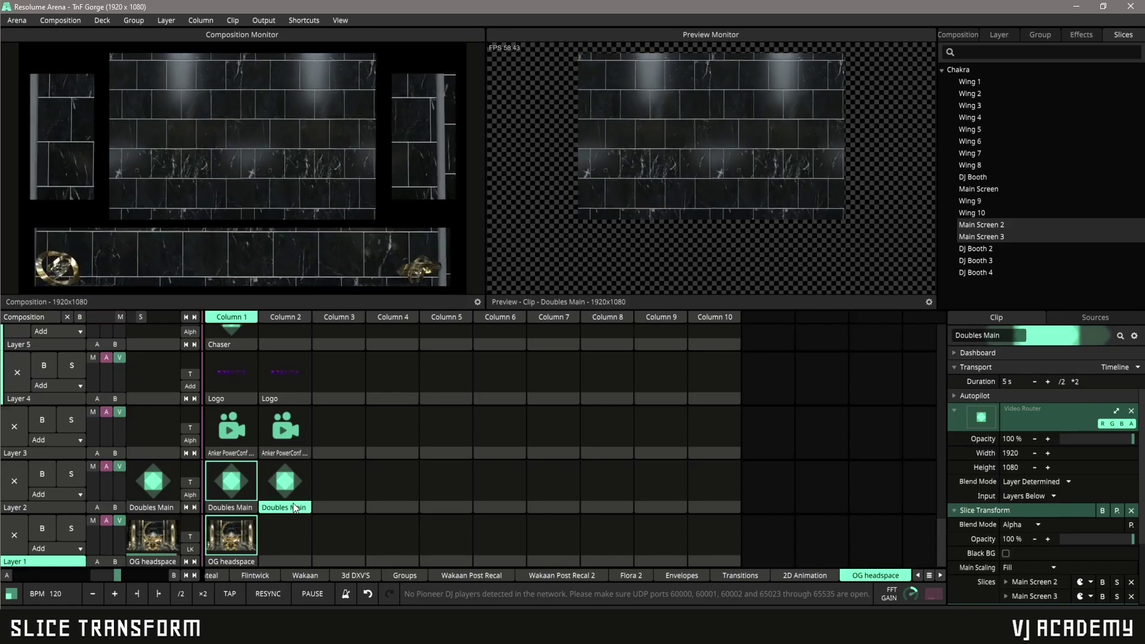
- Rename the Column 2 copy to 'Doubles+3PEAT' and launch it
right_click(287, 517)
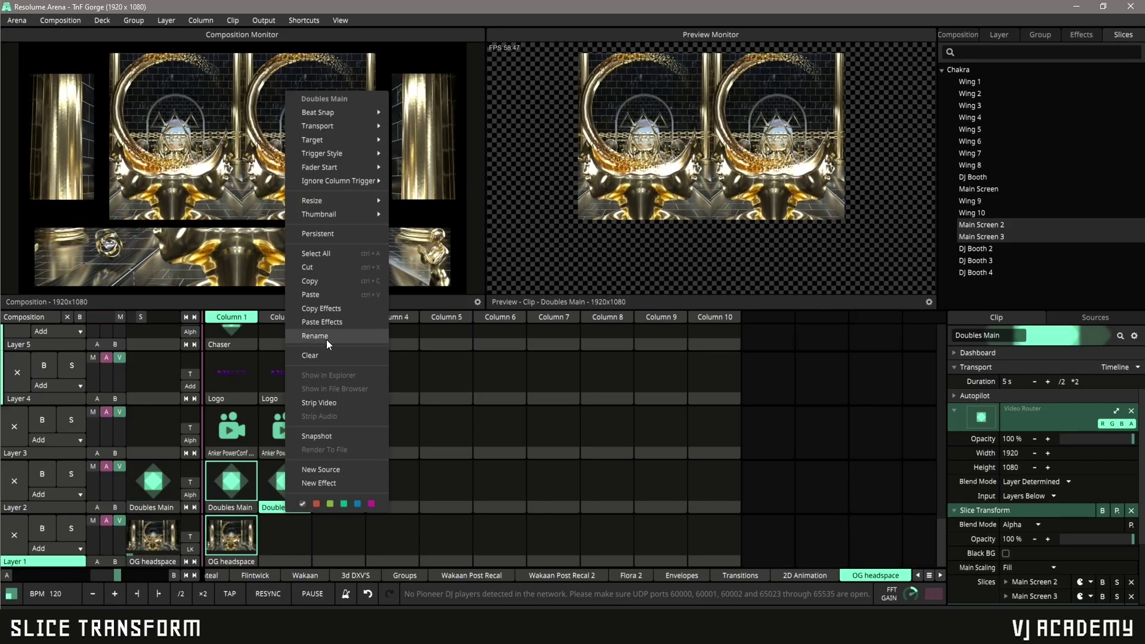
left_click(326, 335)
type("Do")
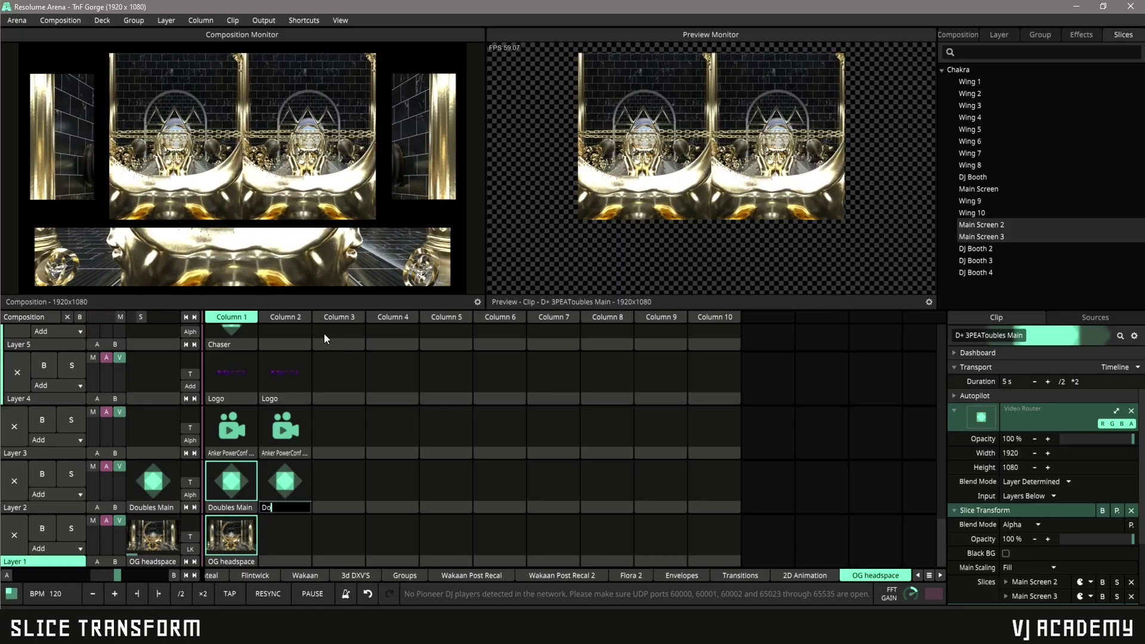
type("ubles+3PEAT")
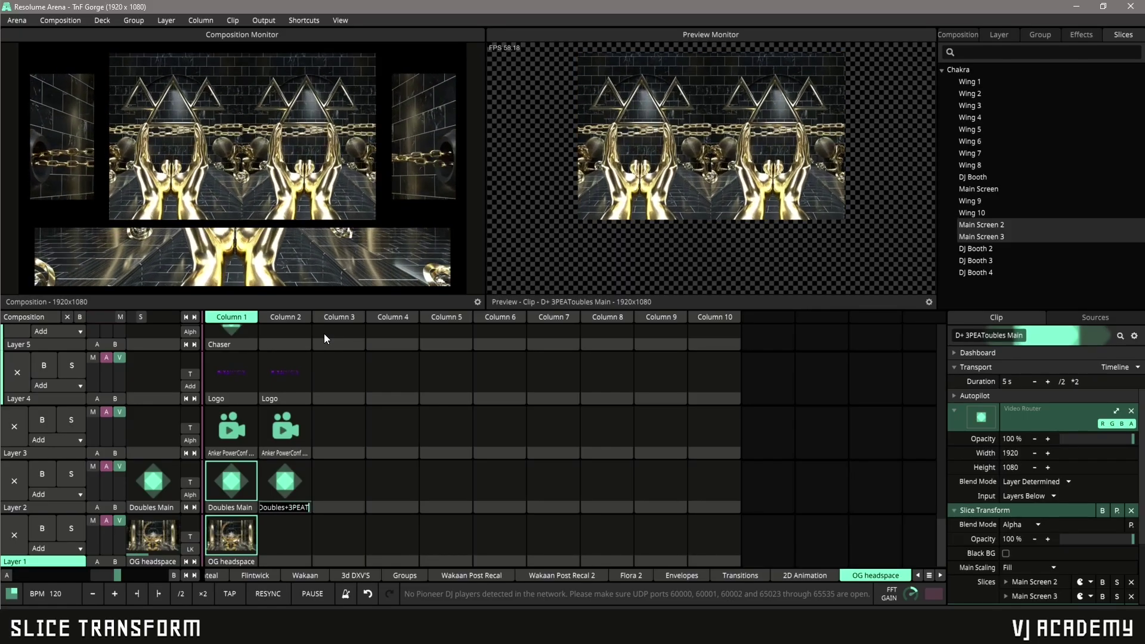
key("Return")
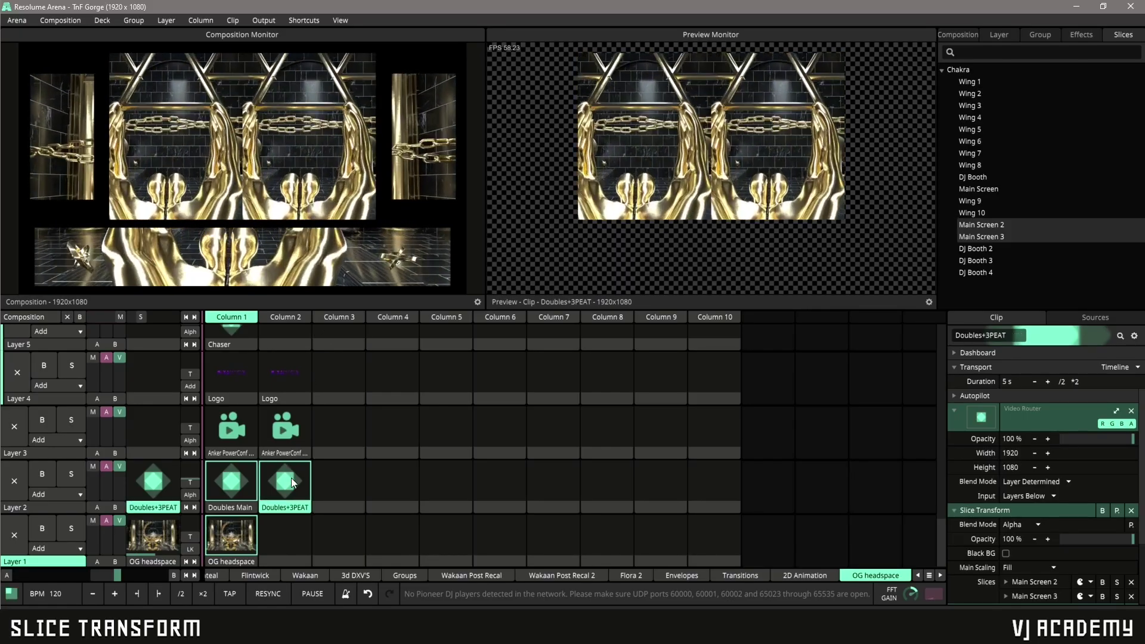
left_click(281, 494)
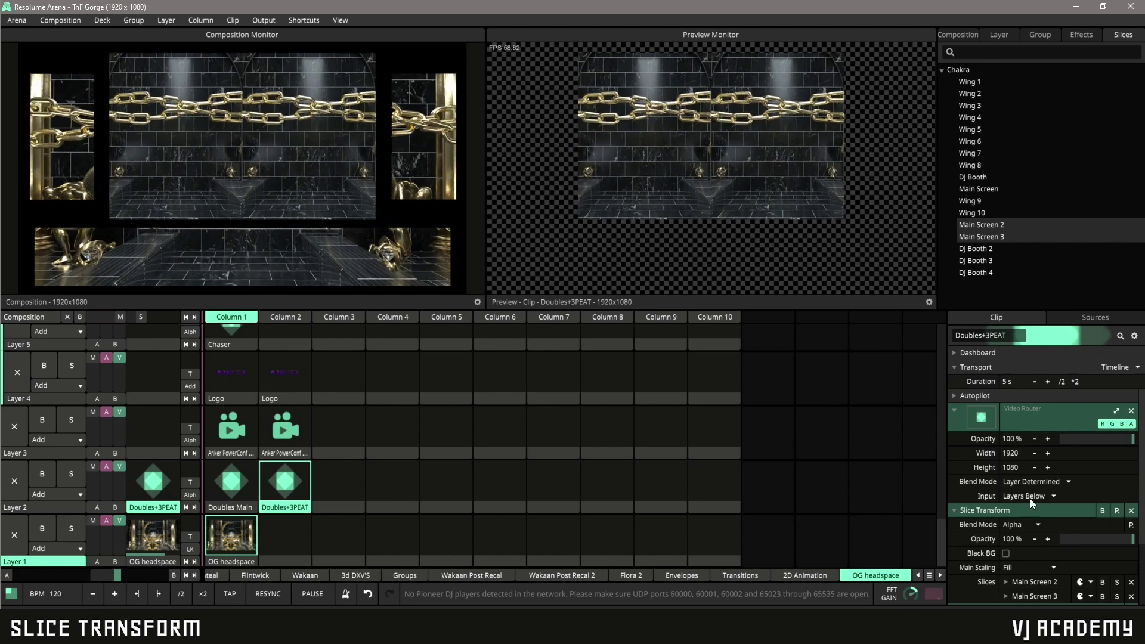
- Add DJ Booth 2–4 to Doubles+3PEAT; set Main Screen 2 to Flip X there and Flip X Y in Doubles Main
left_click_drag(1007, 245, 1035, 590)
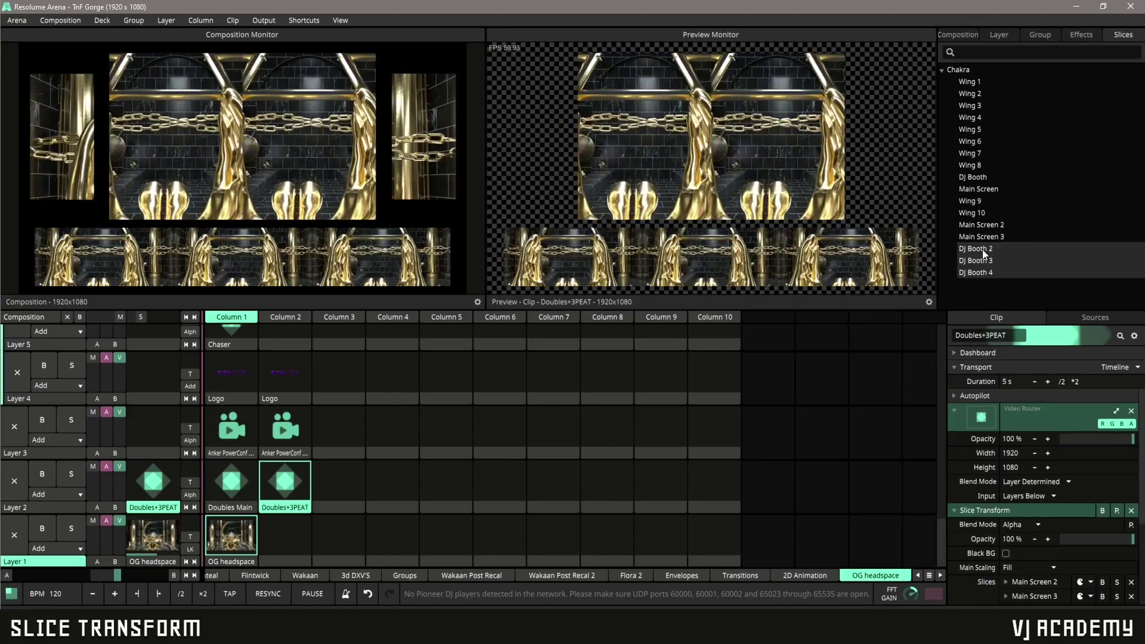
scroll(1039, 584, "down", 3)
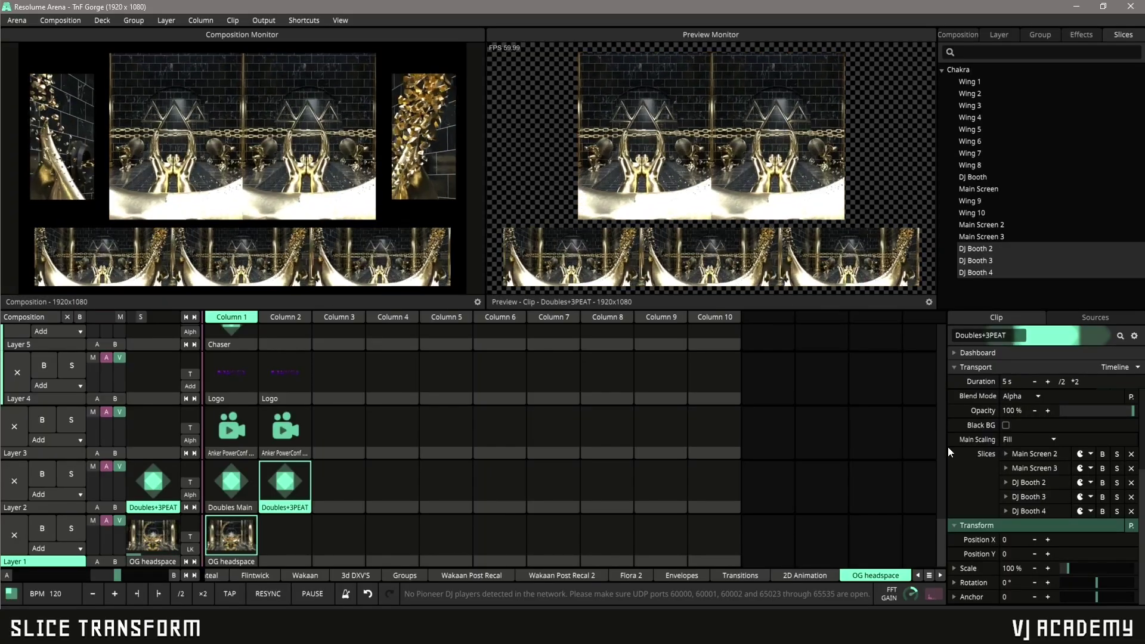
left_click(1083, 453)
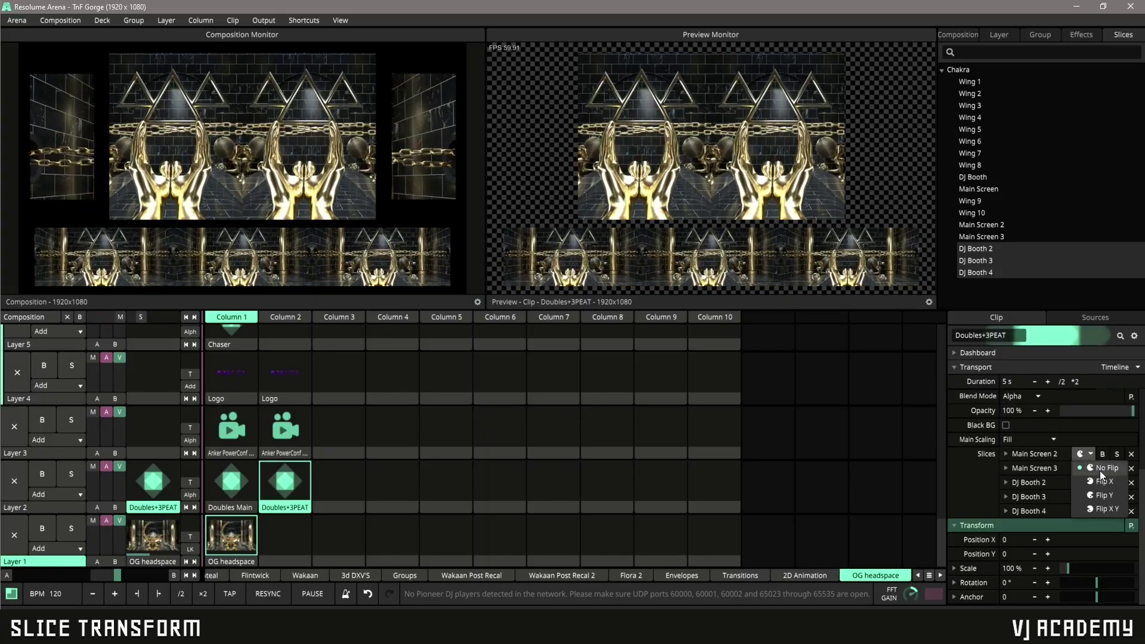
left_click(1104, 481)
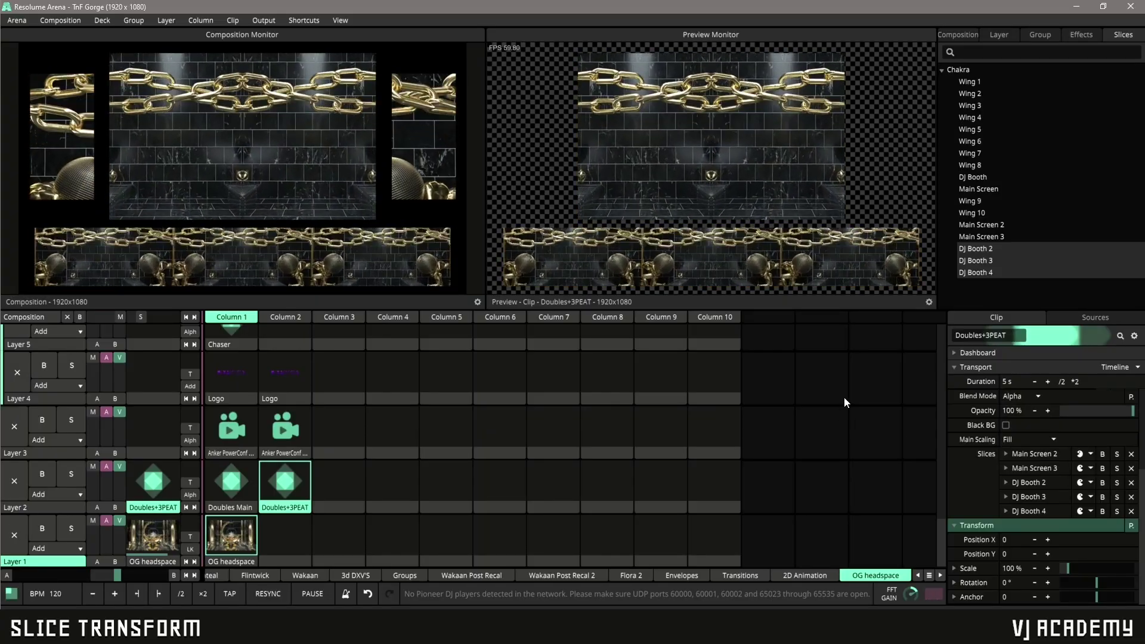
left_click(229, 483)
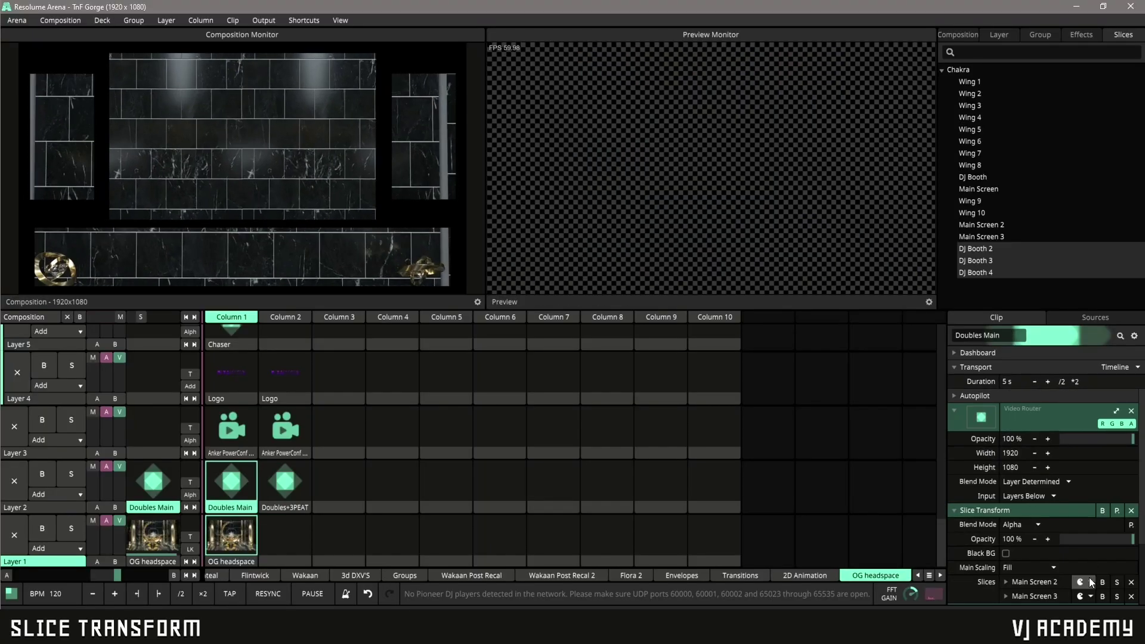
left_click(1086, 567)
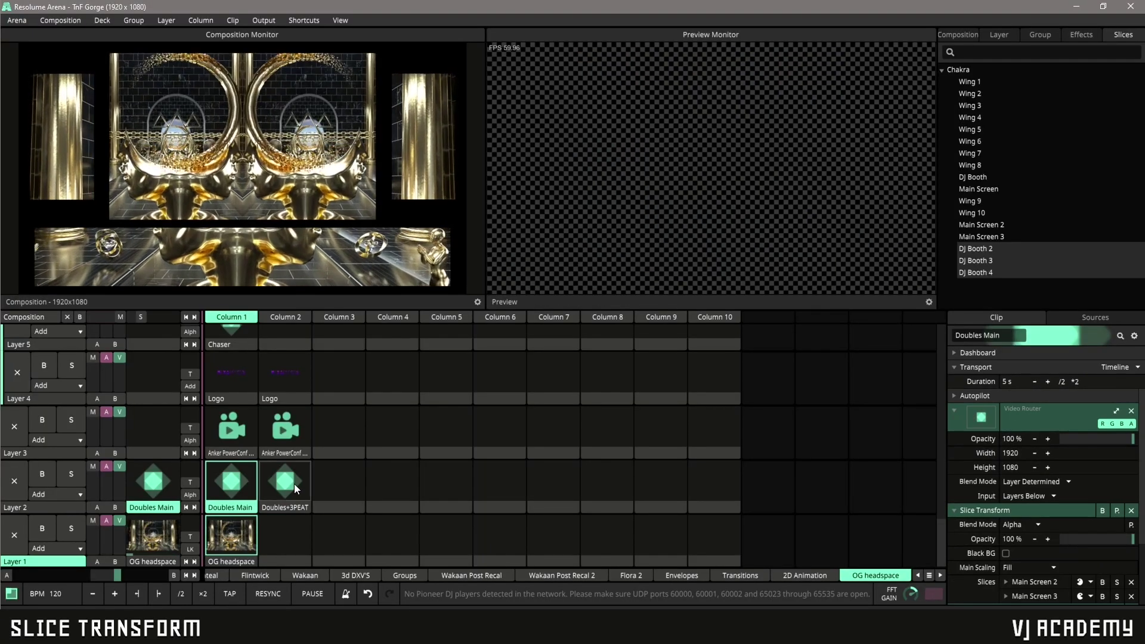
left_click(294, 484)
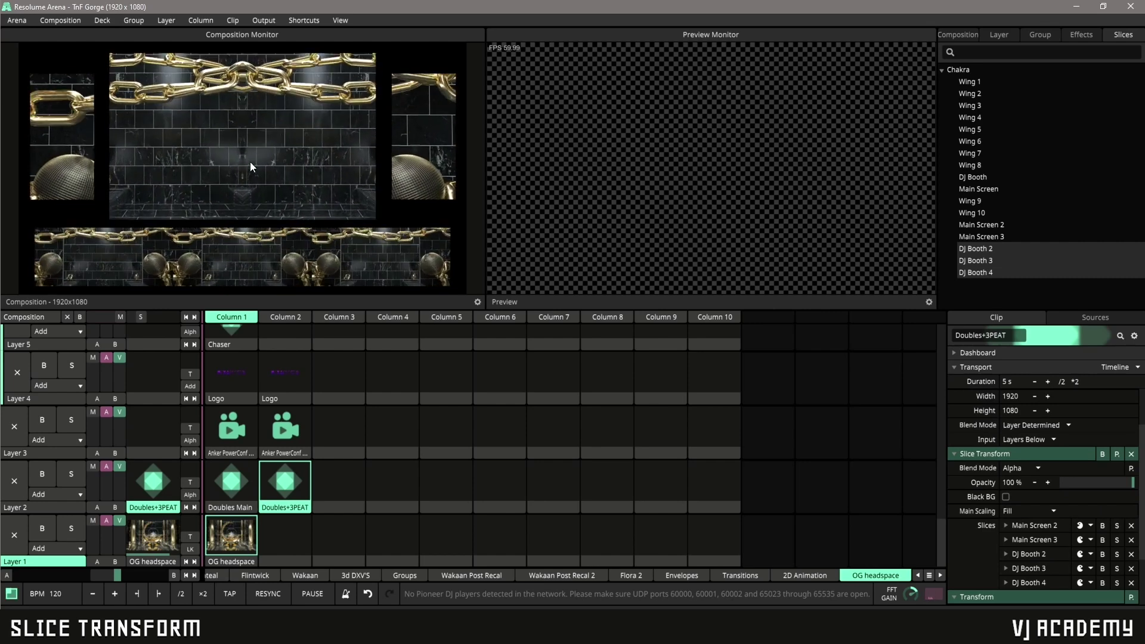
- Copy Doubles+3PEAT into Column 3, rename it '3PEAT', and launch it
left_click_drag(303, 510, 352, 506)
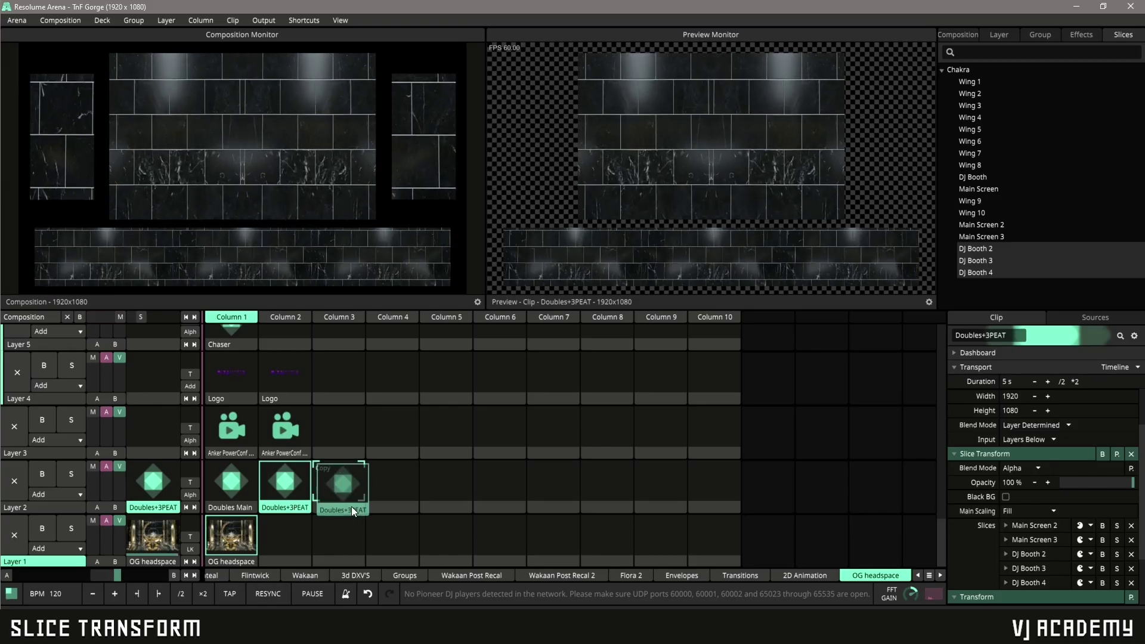
right_click(347, 512)
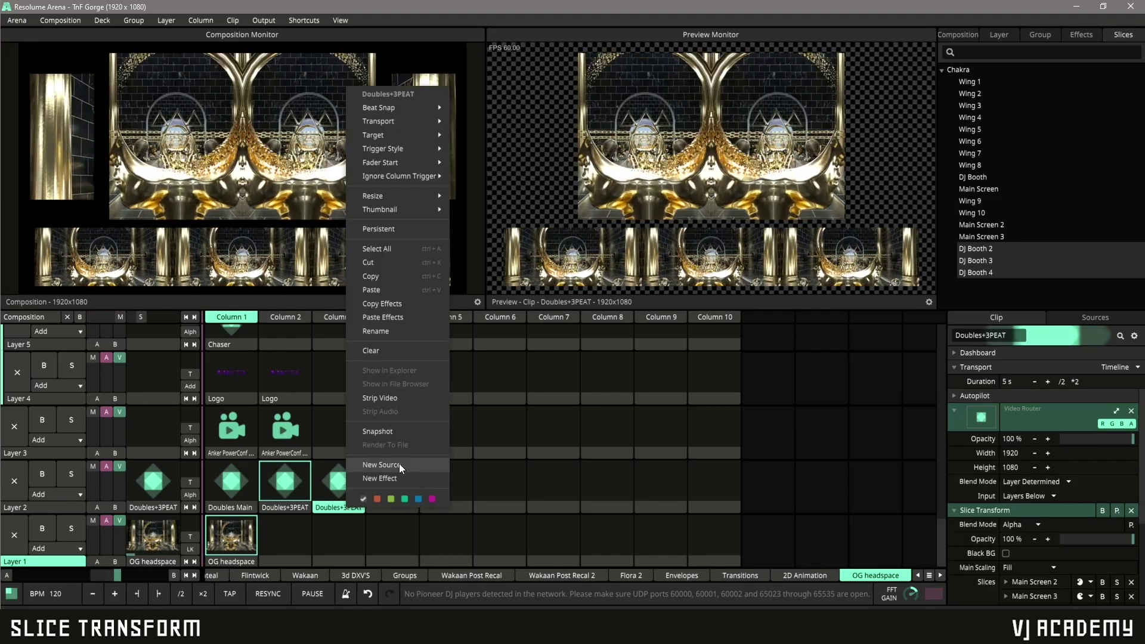
left_click(378, 332)
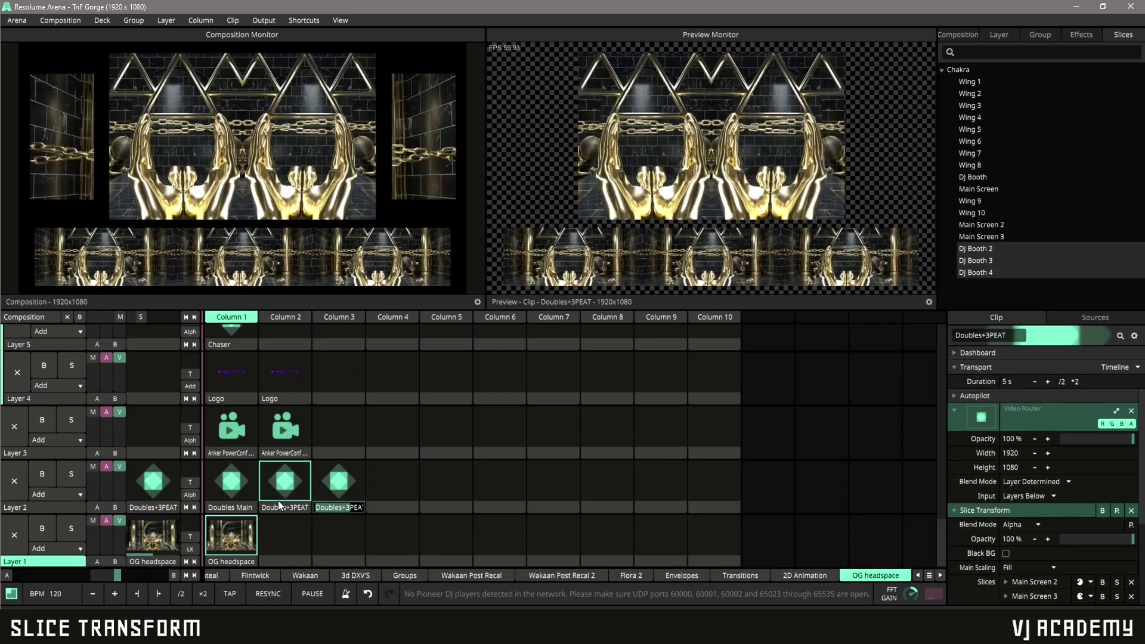
key("BackSpace")
key("Return")
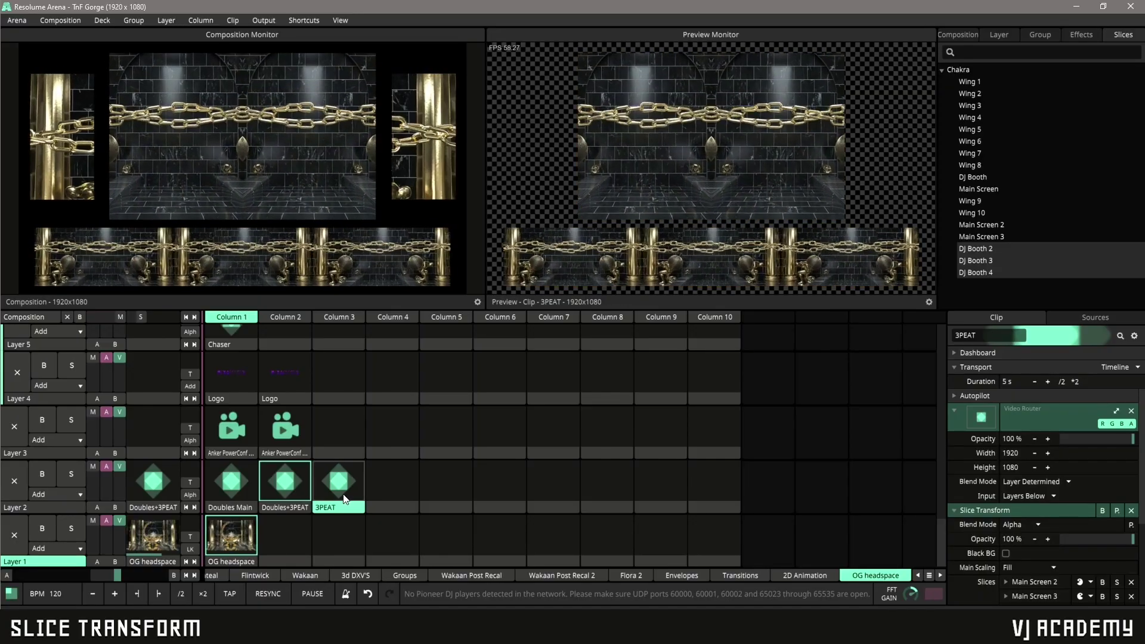
left_click(345, 480)
- Remove the Main Screen 2 and 3 slices from 3PEAT, then play all three clips to compare
scroll(1008, 536, "down", 3)
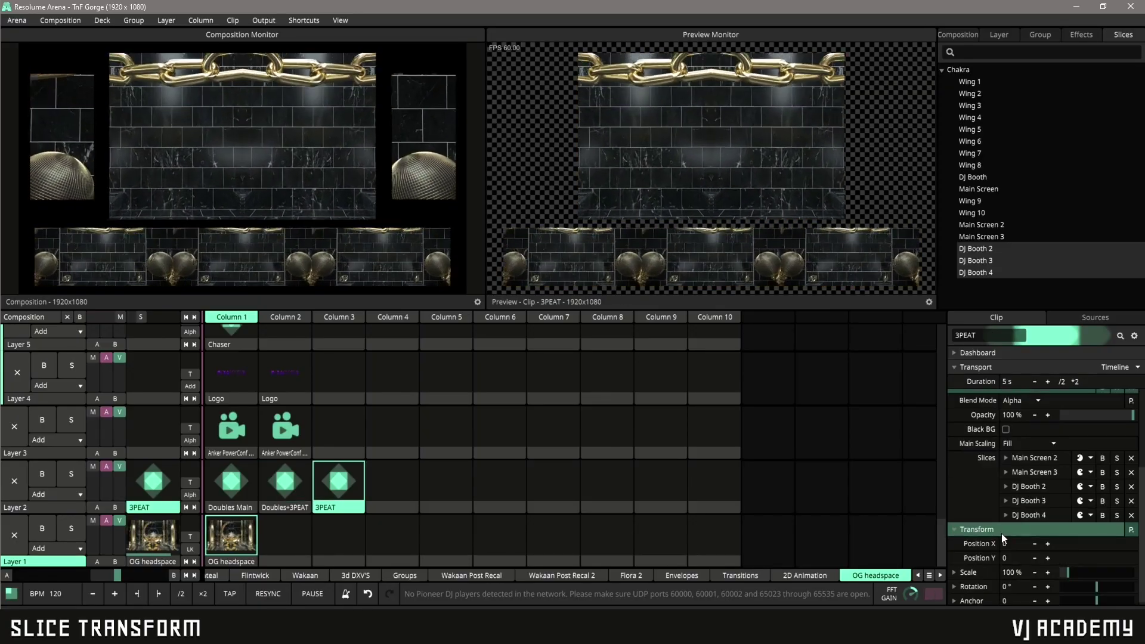
left_click(1131, 458)
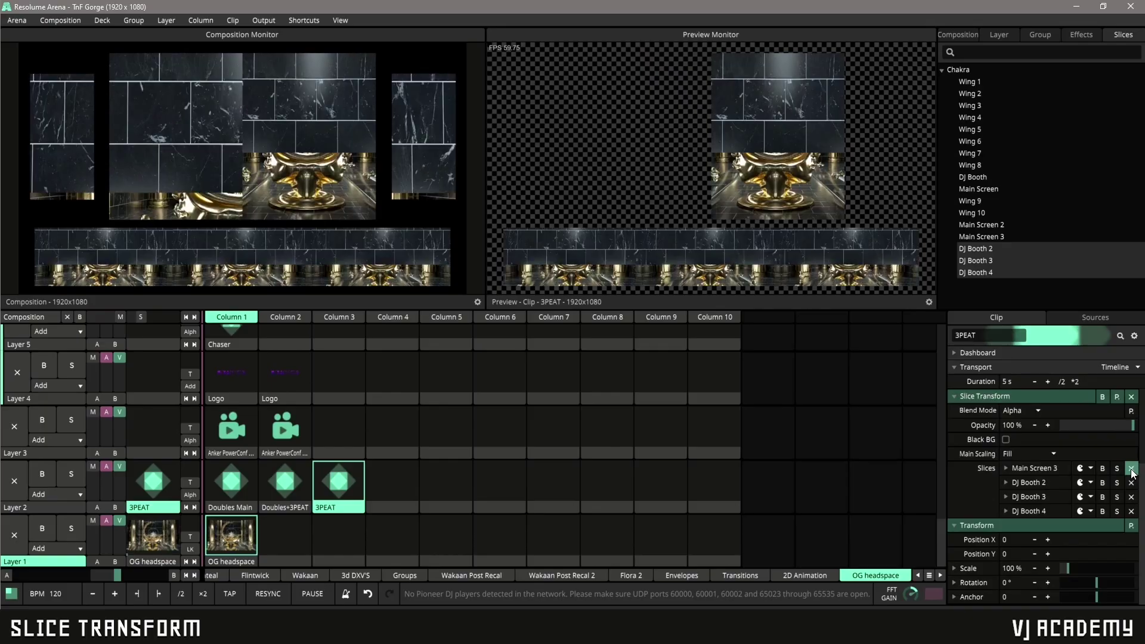
left_click(1132, 458)
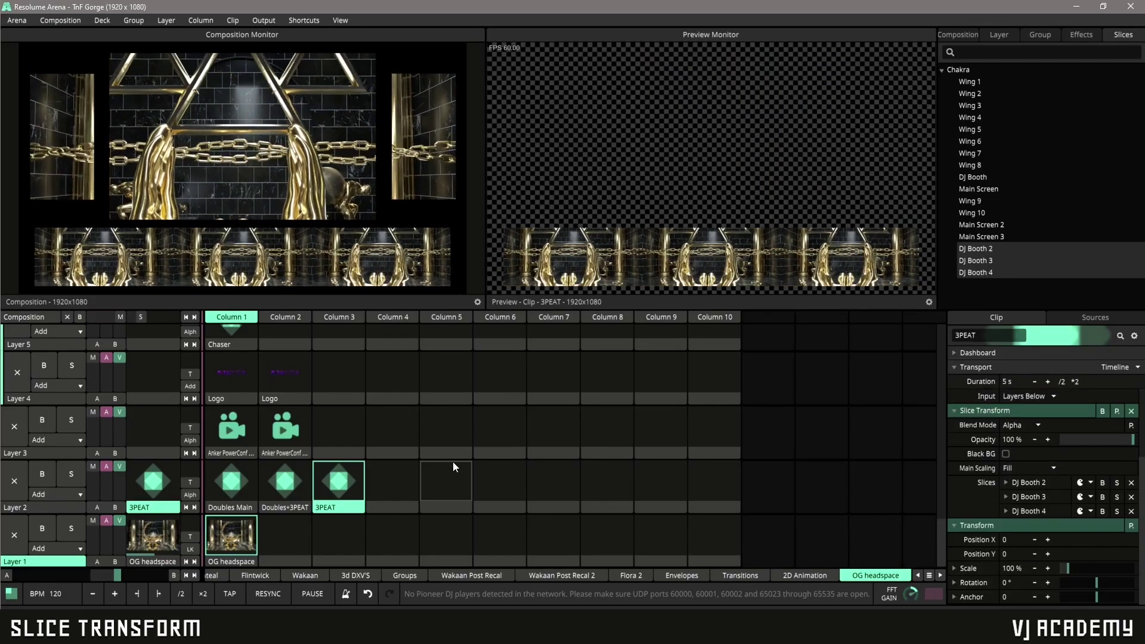
left_click(237, 484)
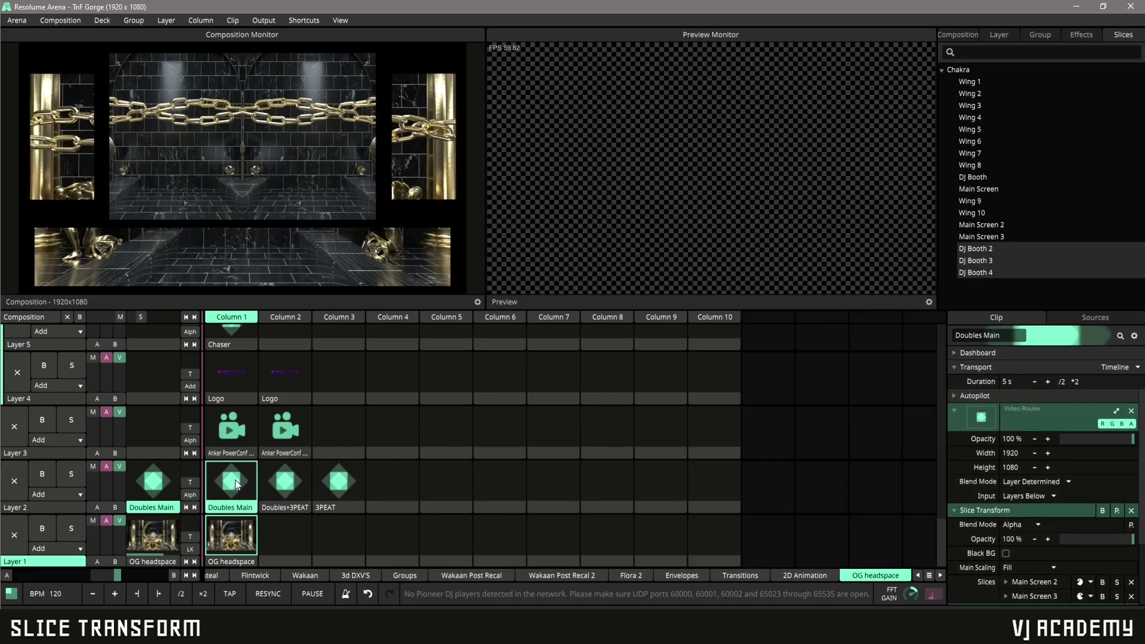
left_click(289, 482)
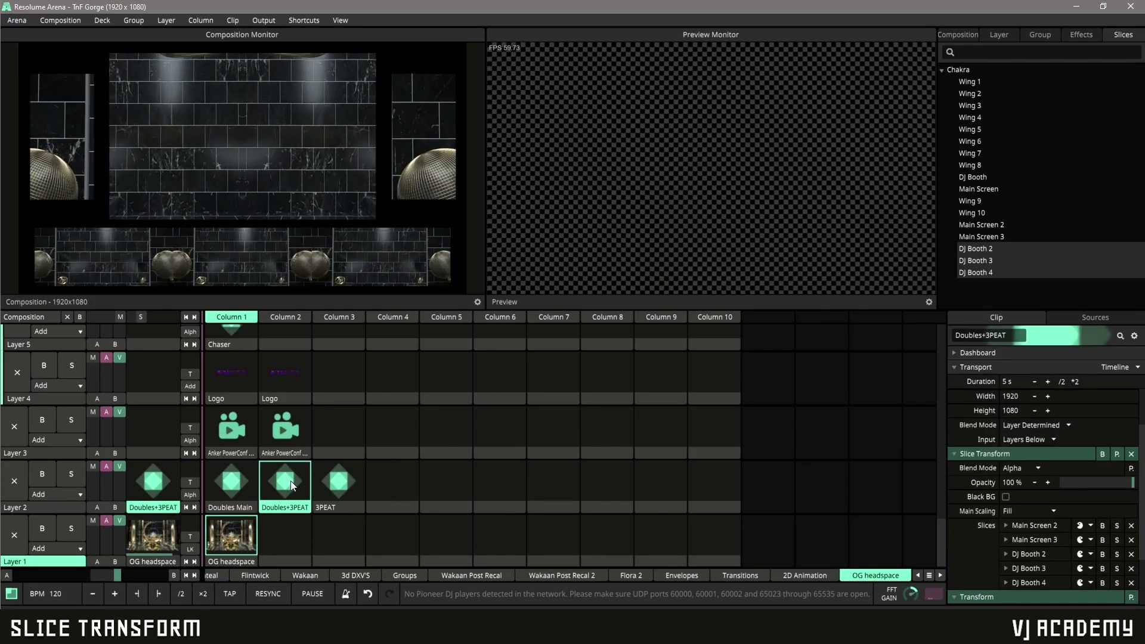
left_click(340, 485)
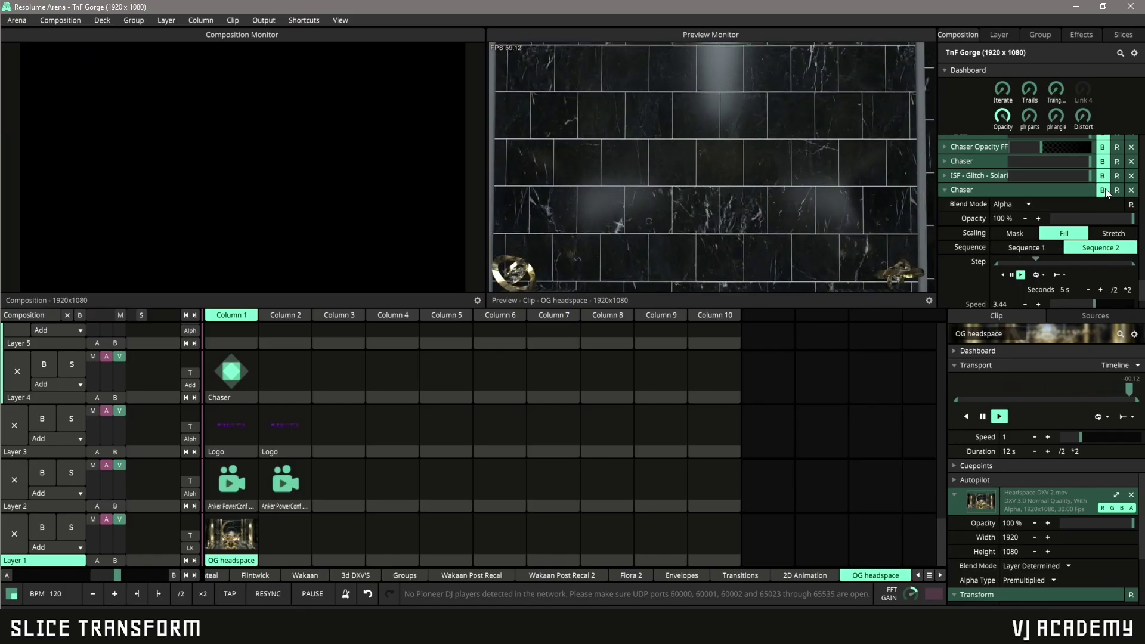
- Launch the OG headspace clip in Layer 1
left_click(232, 539)
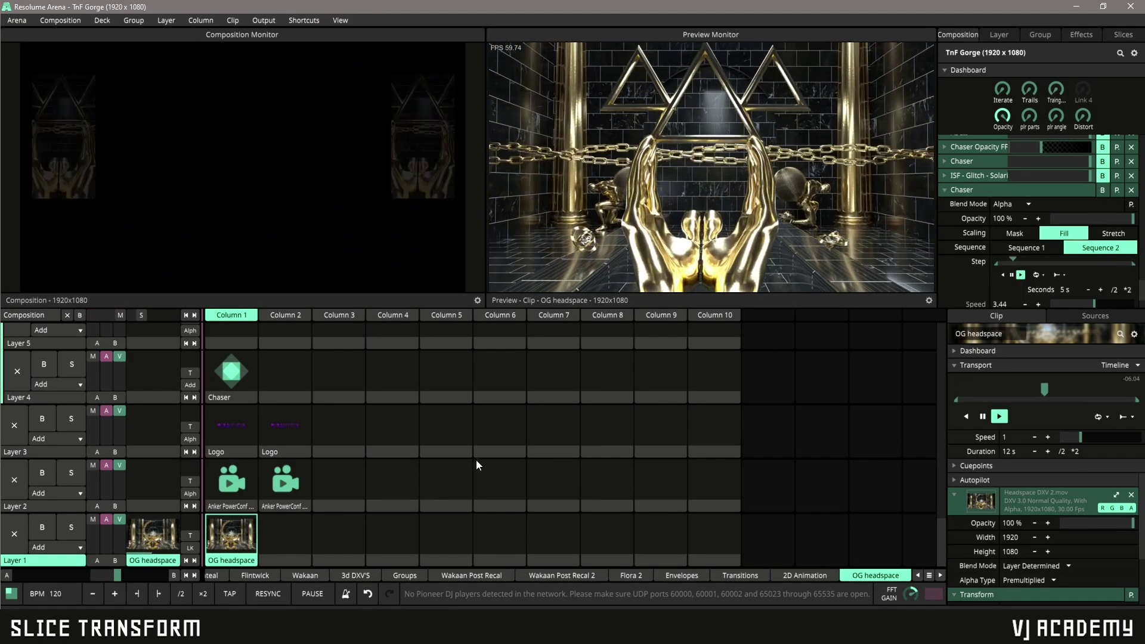